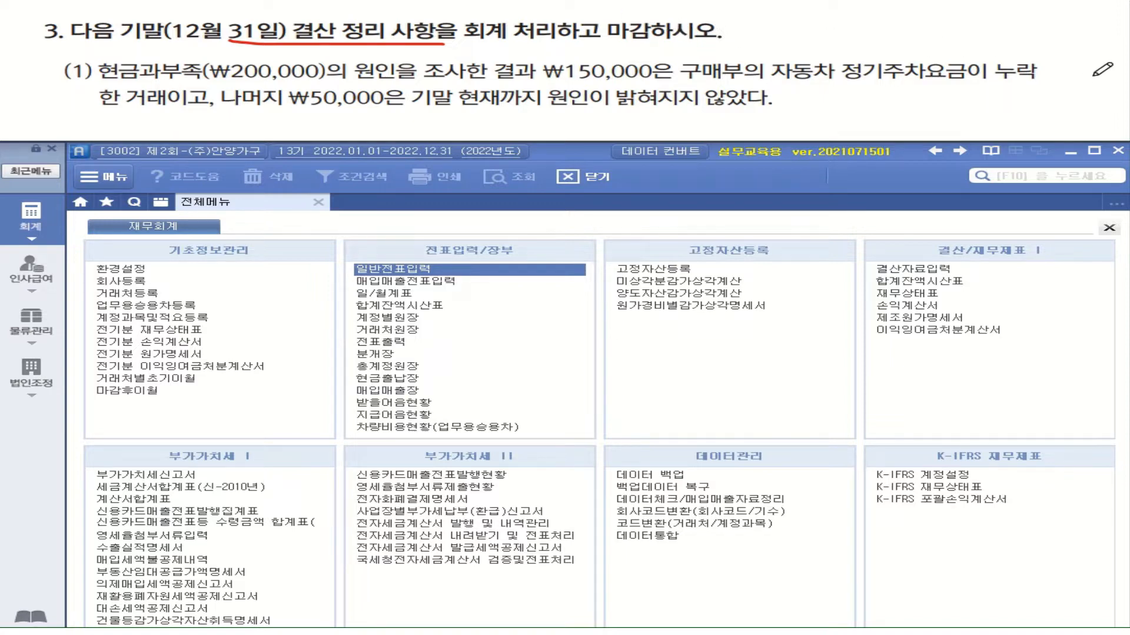
drag(255, 77, 322, 77)
drag(553, 82, 629, 85)
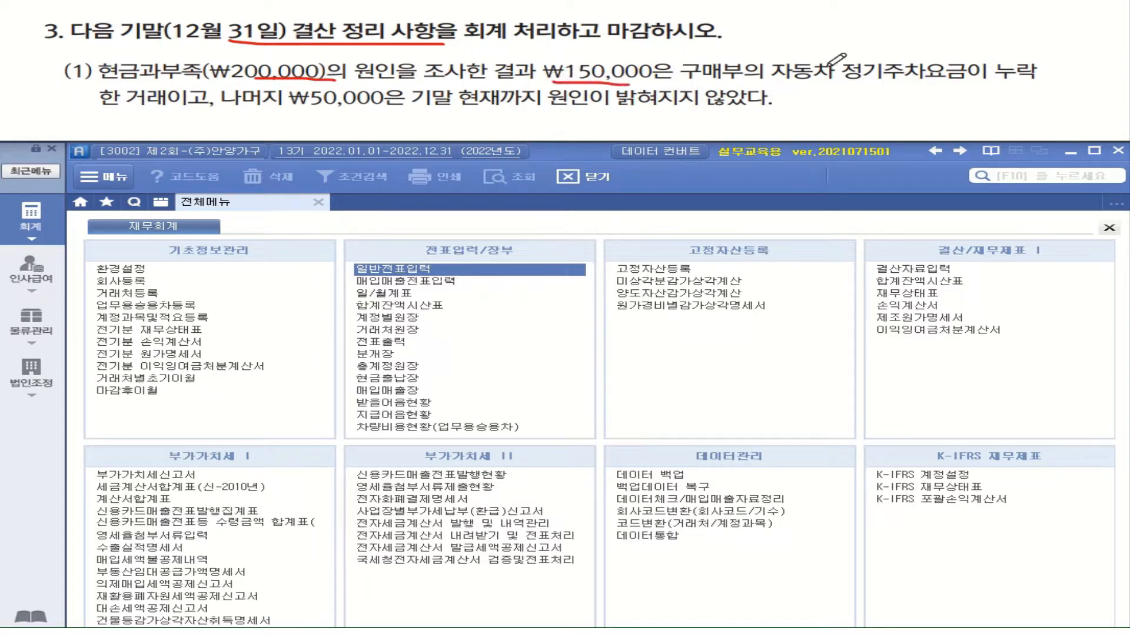
drag(799, 83, 922, 83)
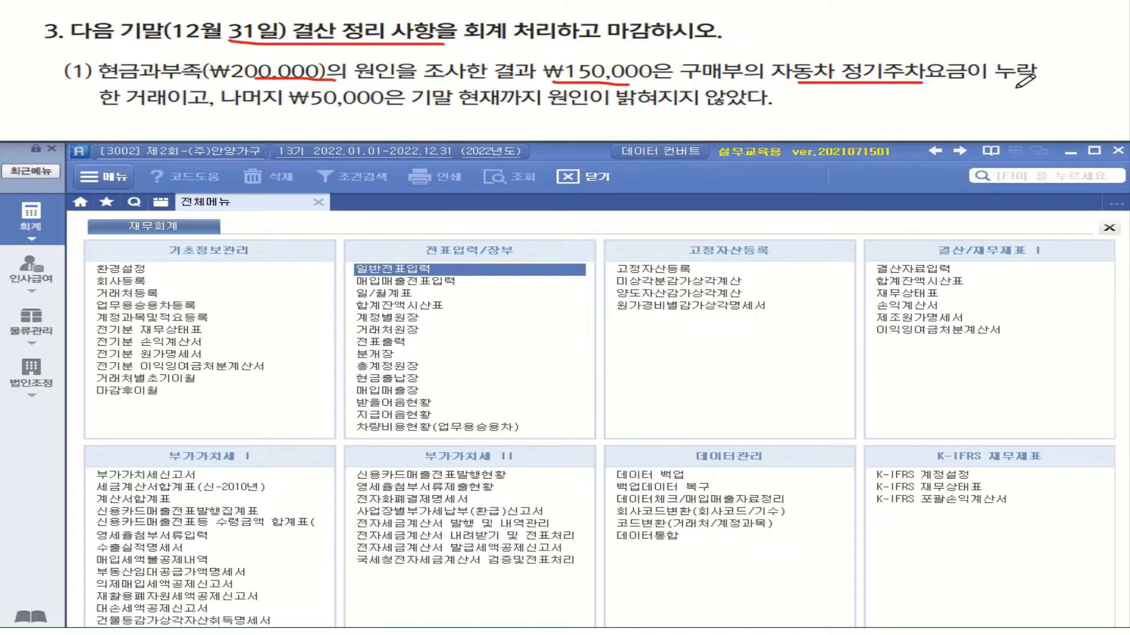
drag(300, 108, 359, 108)
drag(562, 110, 761, 110)
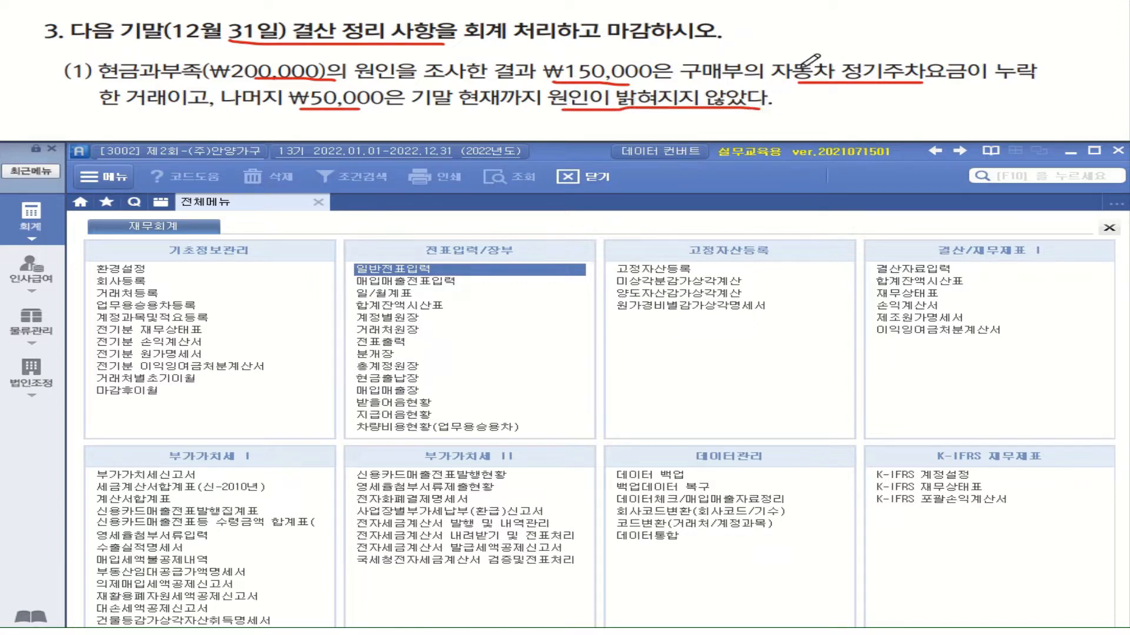
drag(801, 68, 845, 56)
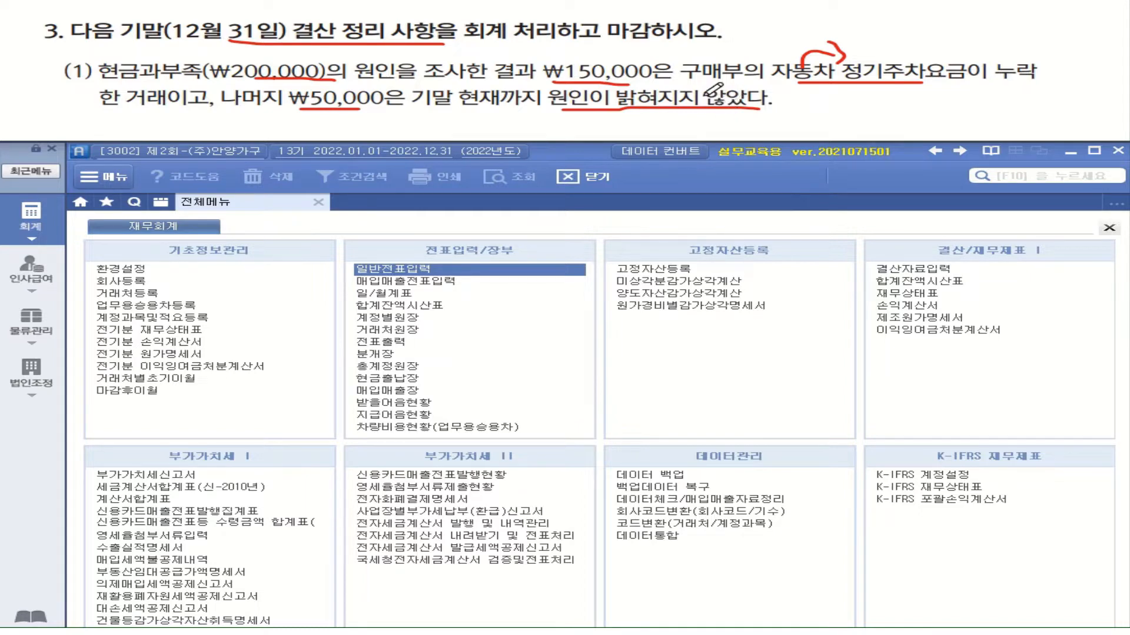
Open general voucher entry (일반전표입력) and set the voucher date to December 31
double_click(389, 268)
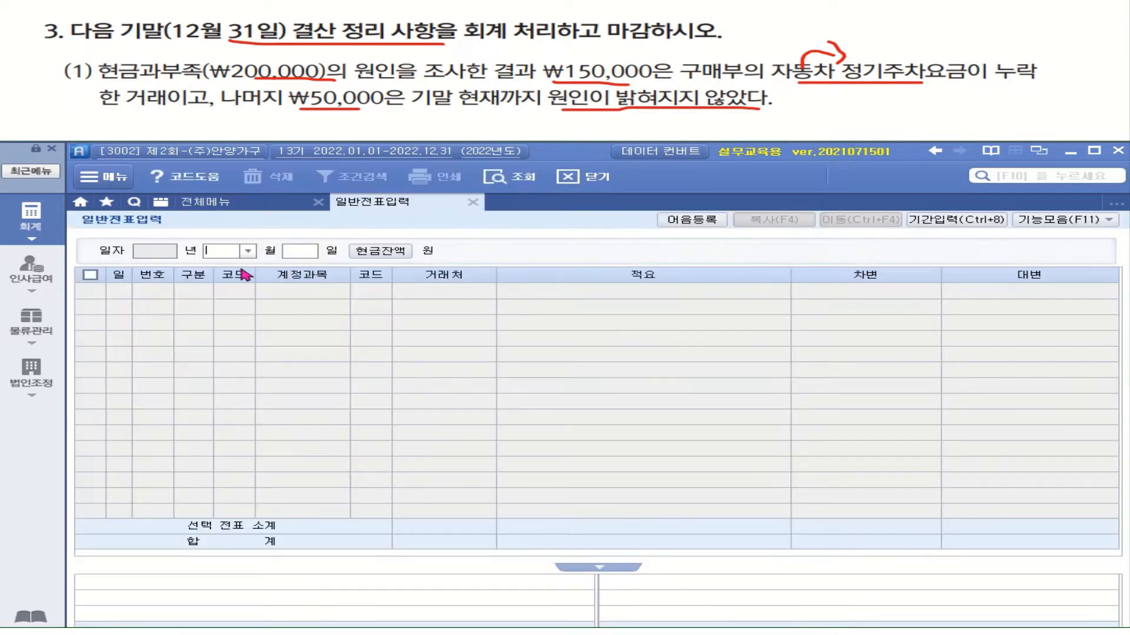
click(248, 252)
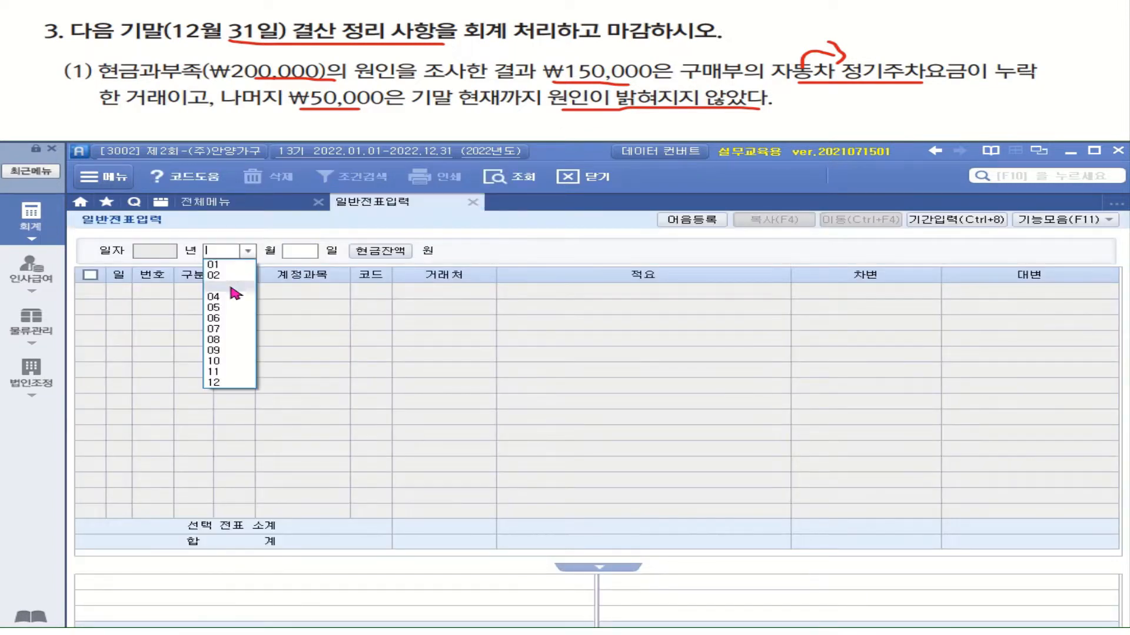
click(231, 383)
text(31)
key(Return)
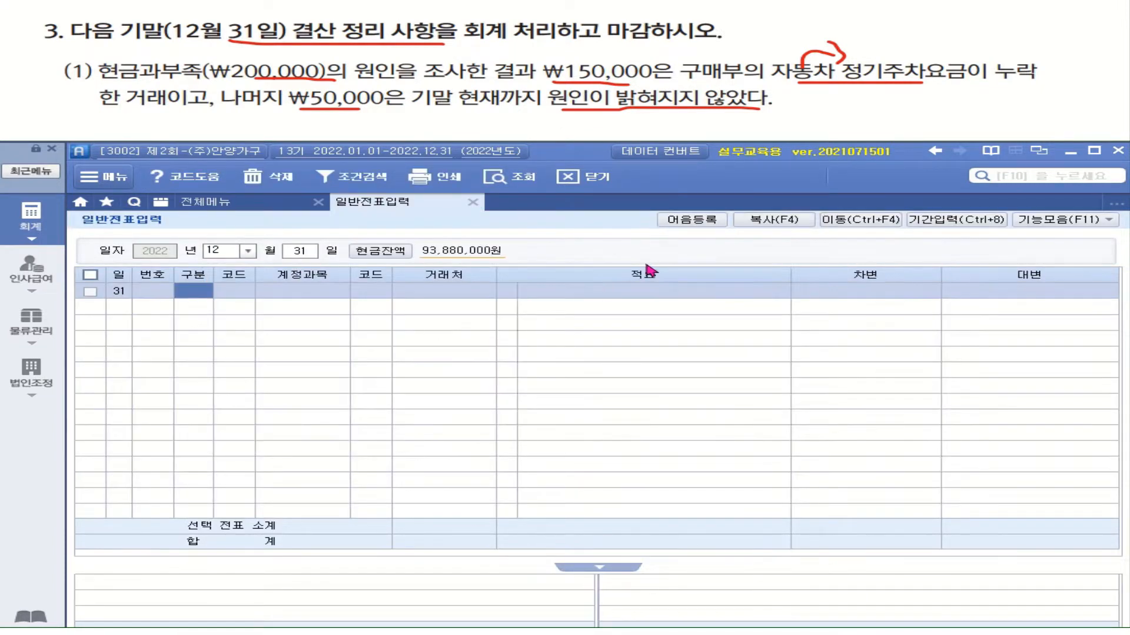
Enter a debit line for vehicle maintenance expense (822 차량유지비) of 150,000
text(3)
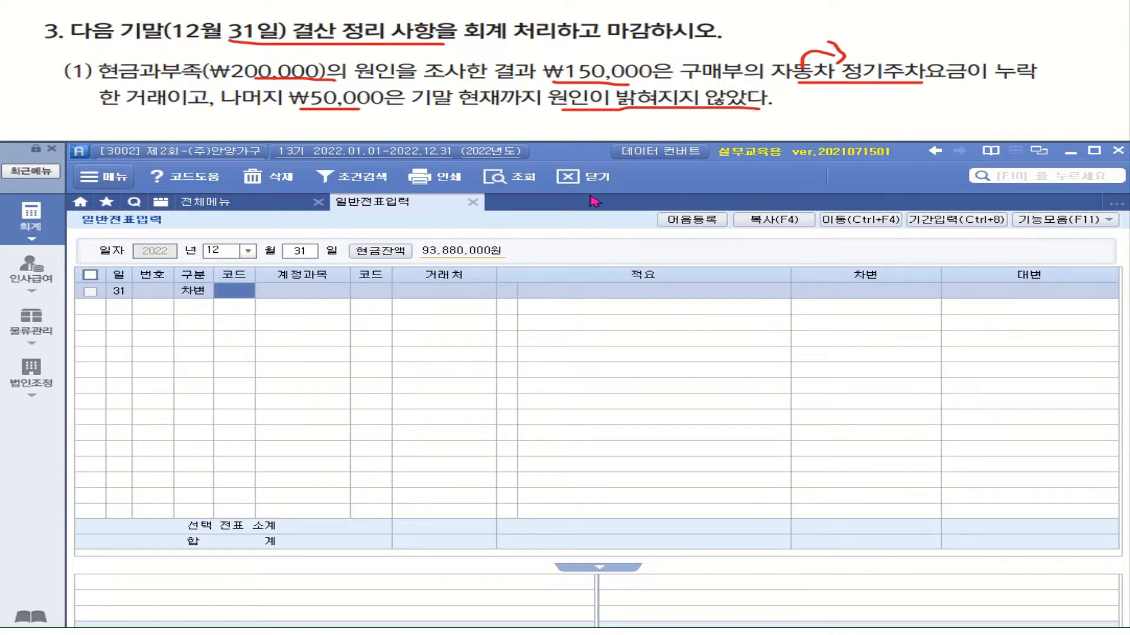
text(ㅊ)
text(ㅂ)
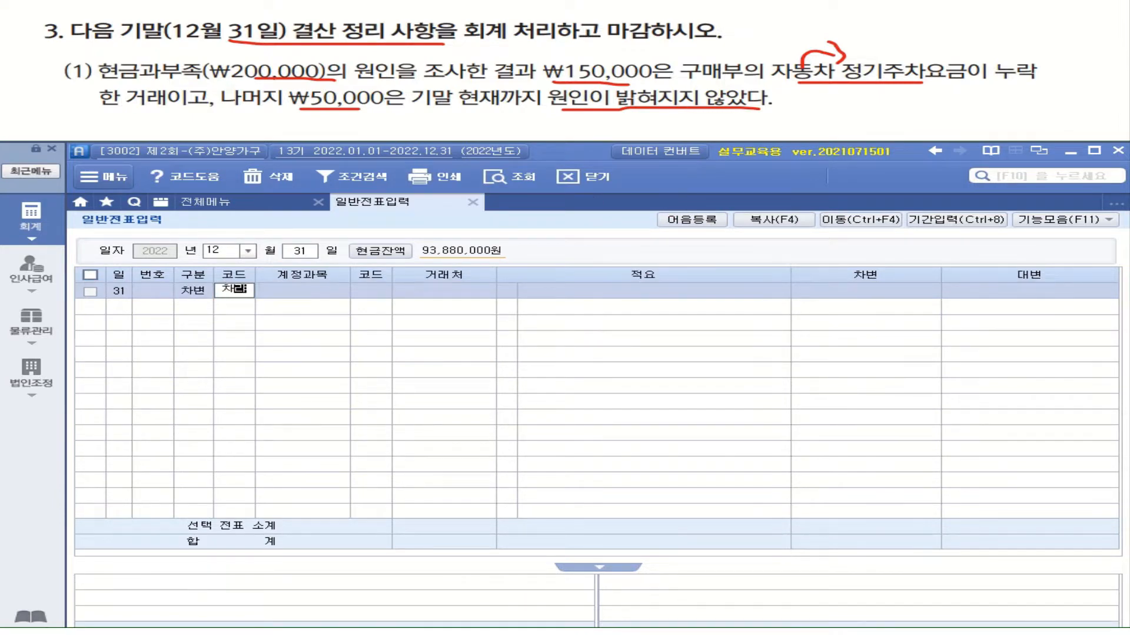
key(Return)
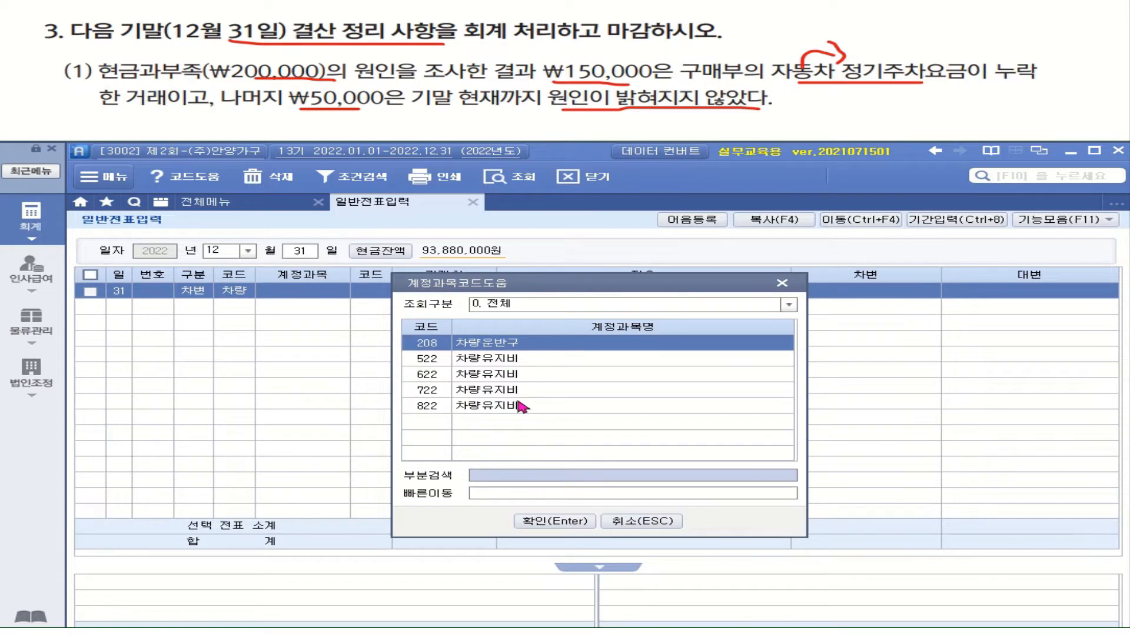
click(521, 408)
key(Return)
click(895, 294)
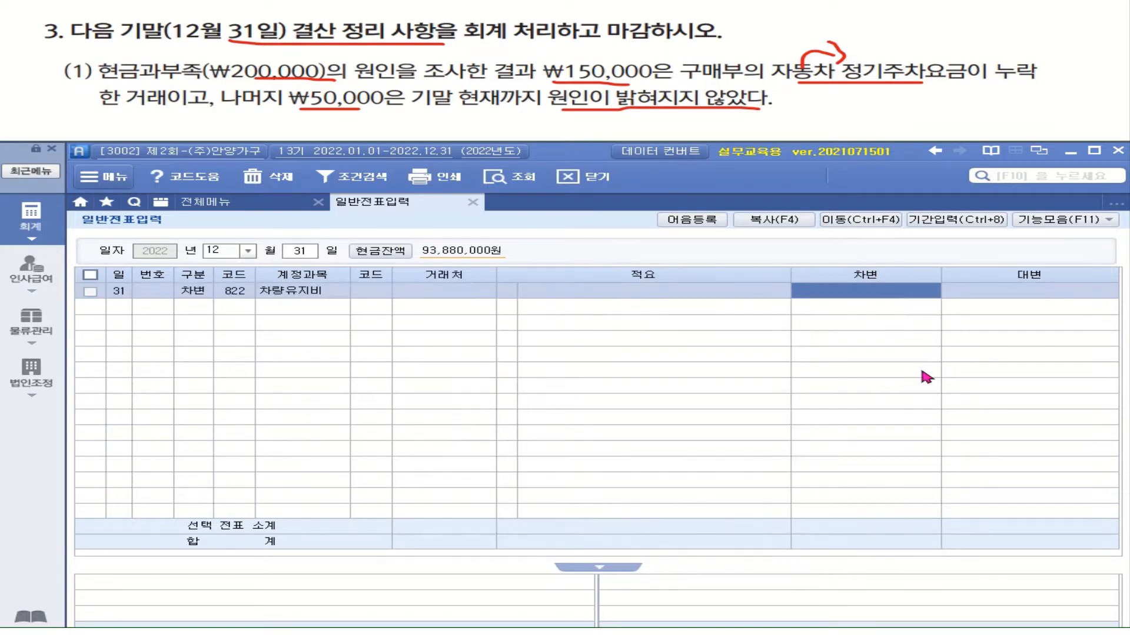
text(1500000)
key(Return)
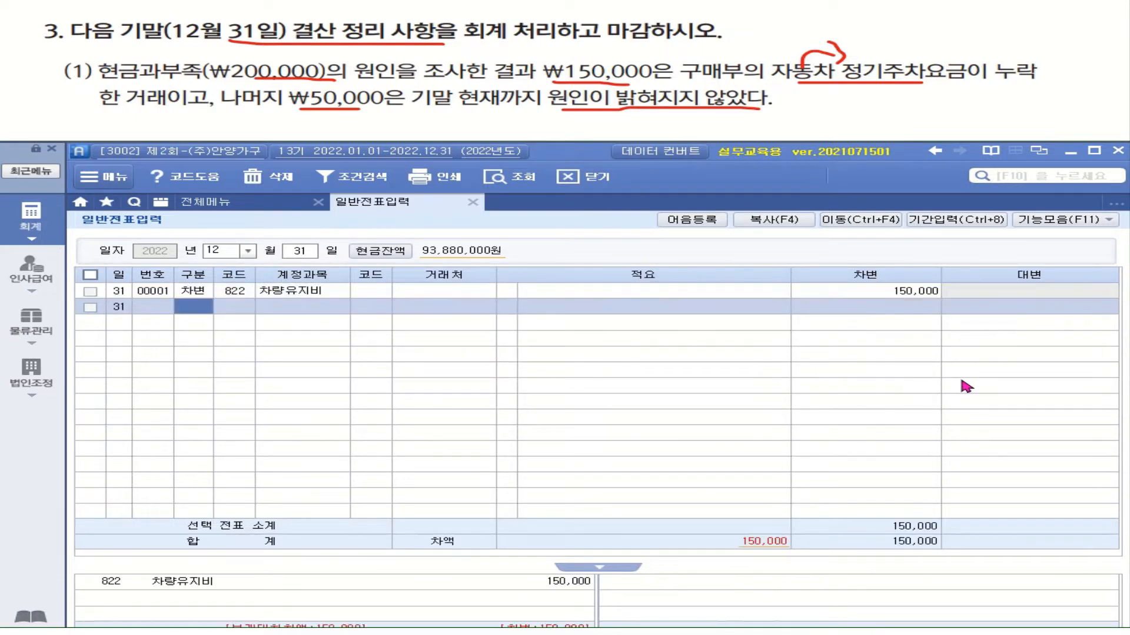
Add a debit line for miscellaneous loss (잡손실) of 50,000 to the same voucher
text(3)
key(Return)
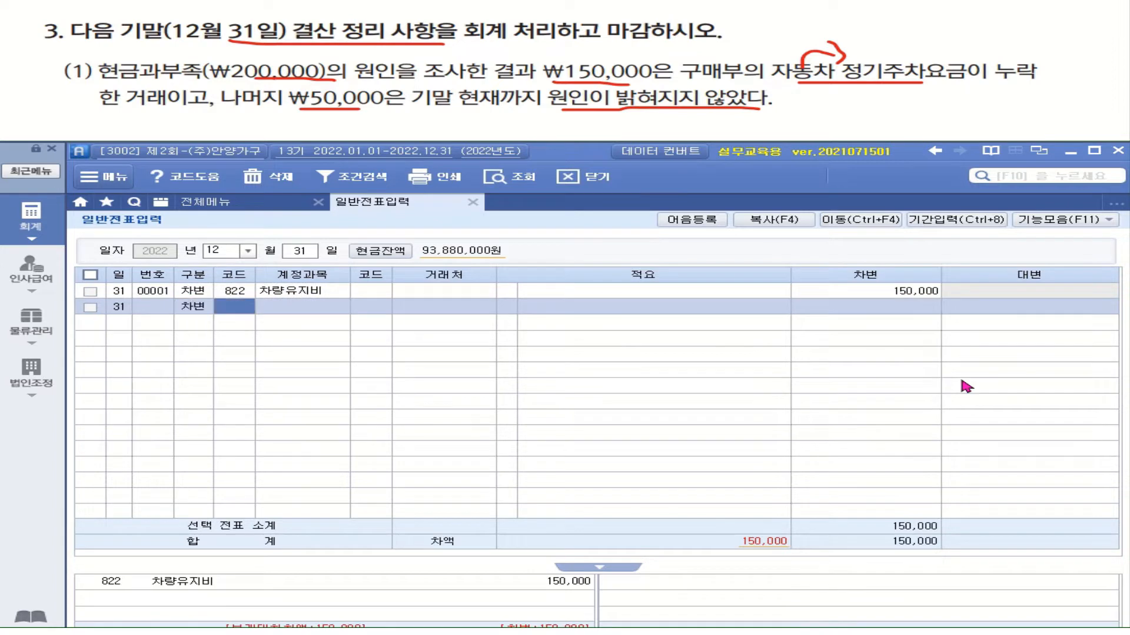
text(자)
text(손)
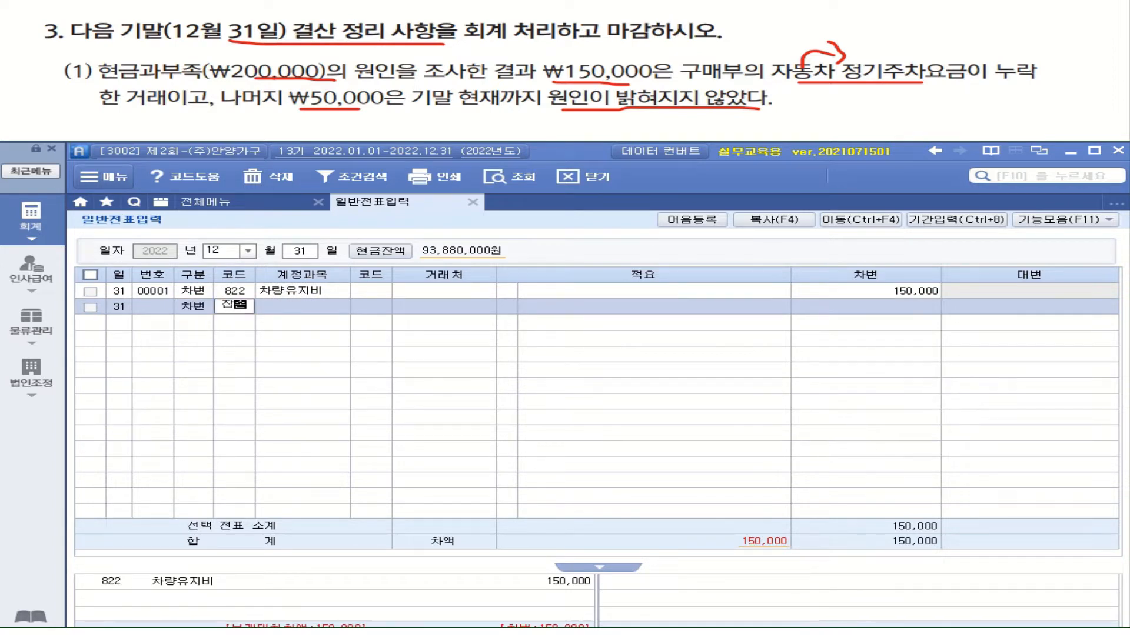
key(Return)
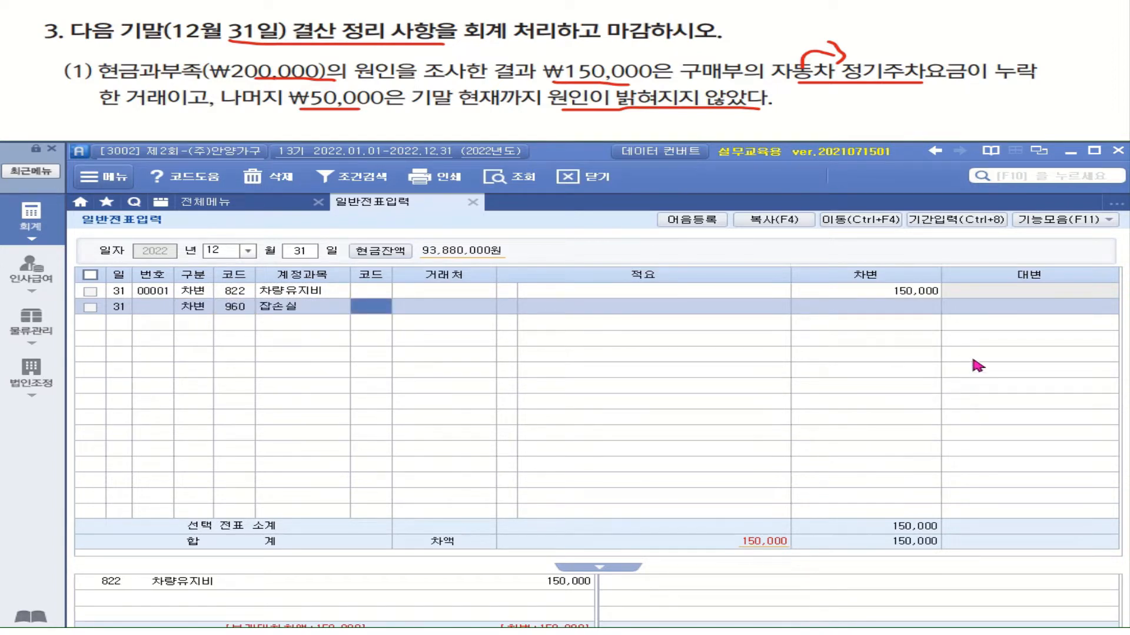
click(913, 310)
text(50,000)
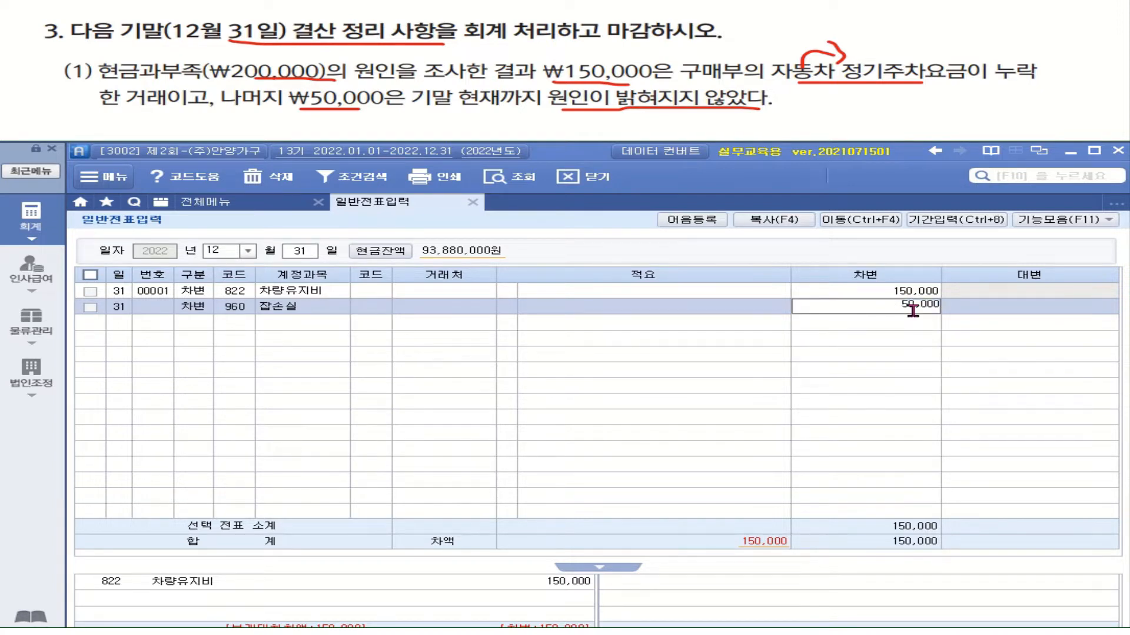
key(Return)
Add a credit line for cash over and short (141 현금과부족) of 200,000 to balance the voucher
text(4)
key(Return)
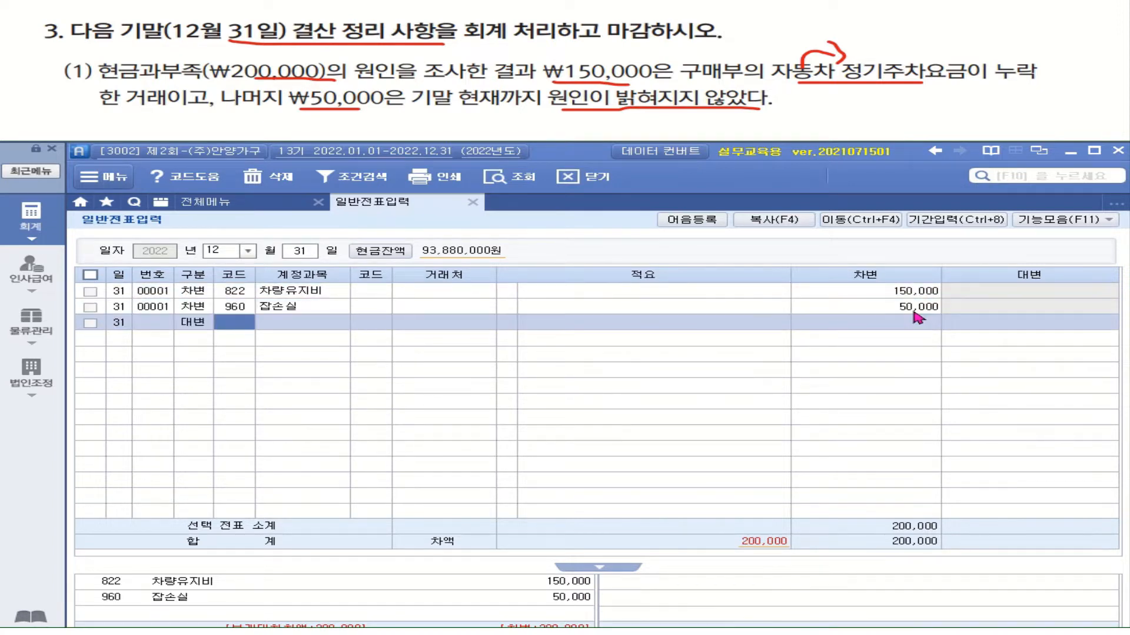
text(ㅎㅕㄴㄱ)
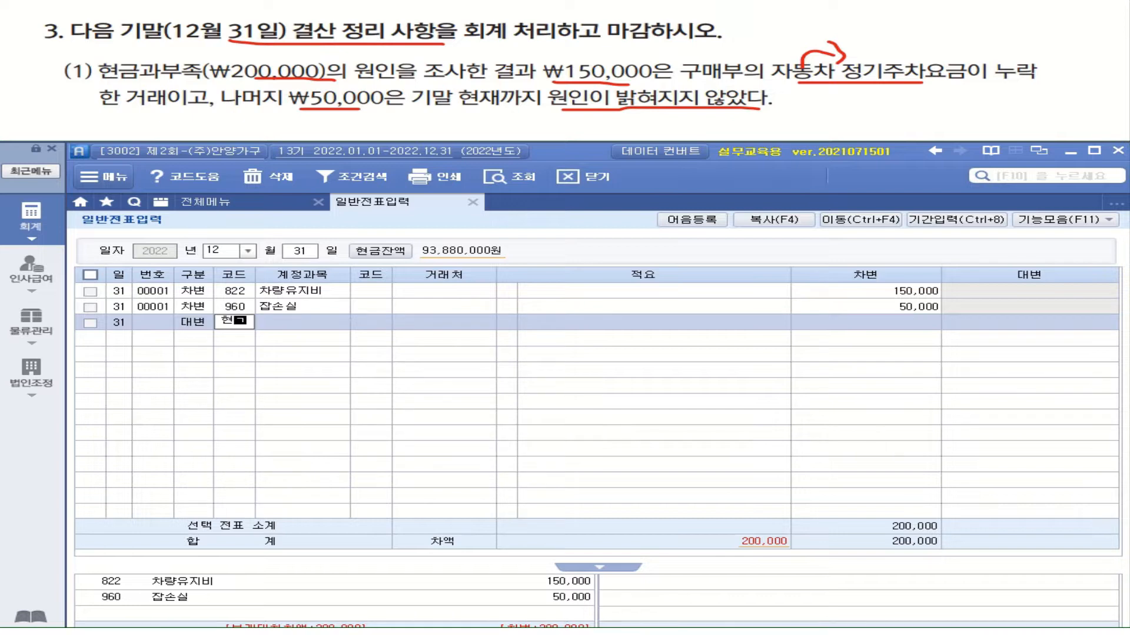
key(Return)
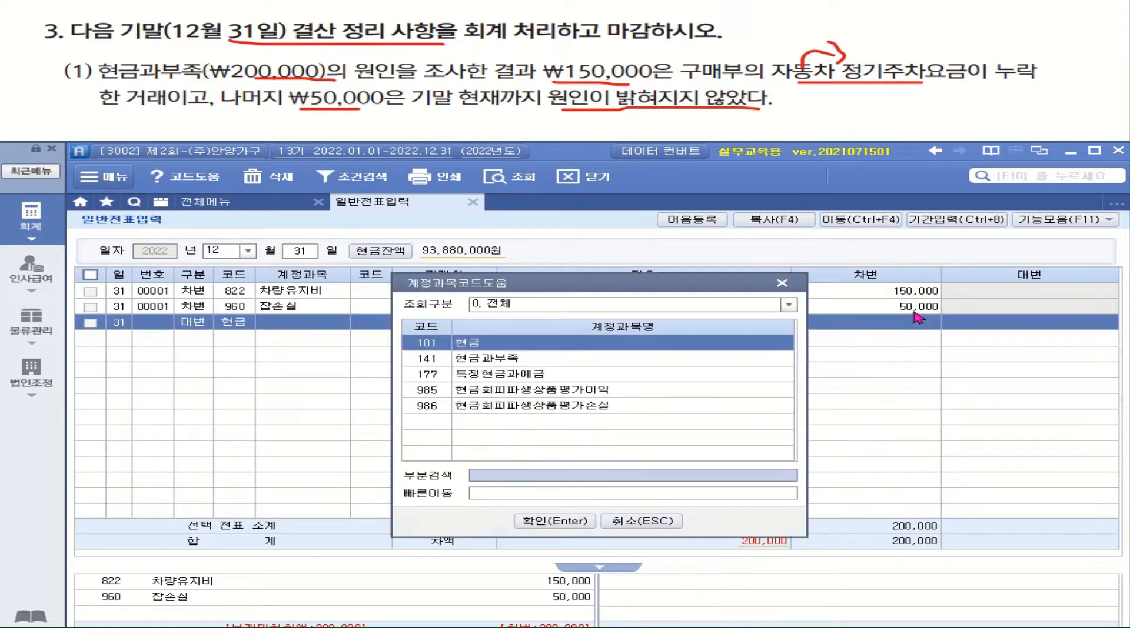
click(542, 360)
key(Return)
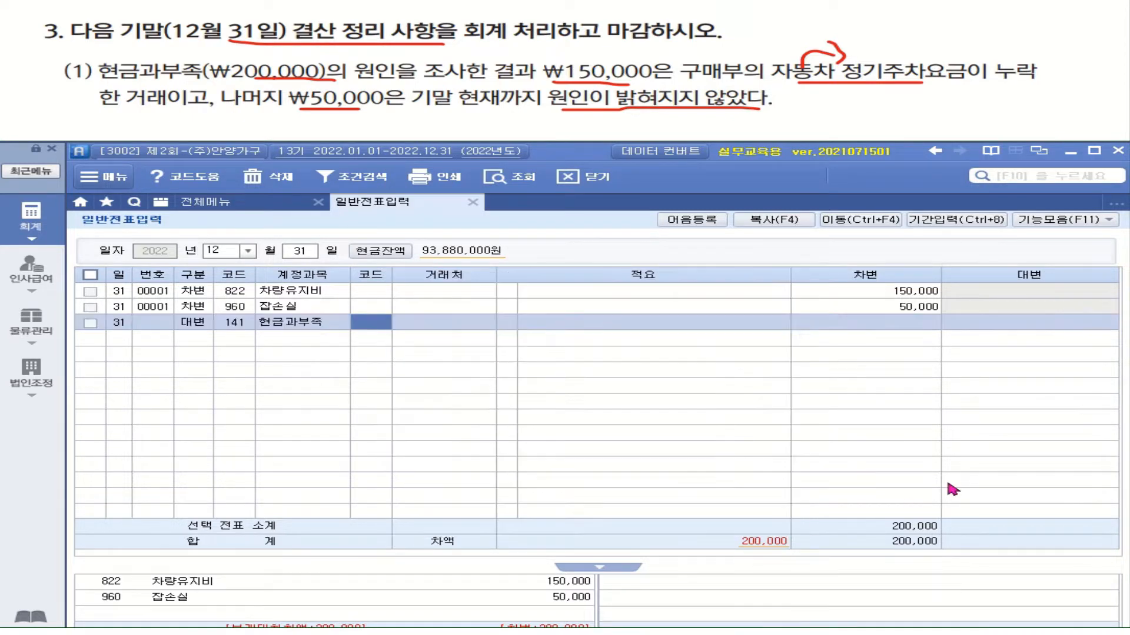
click(1086, 324)
text(2000000)
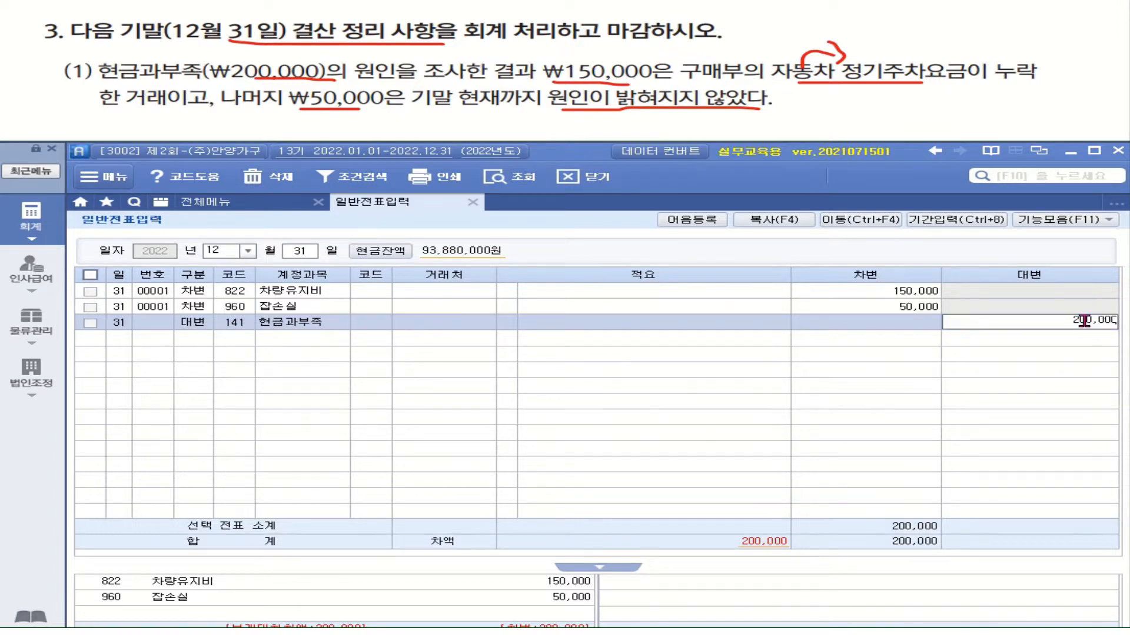
key(Return)
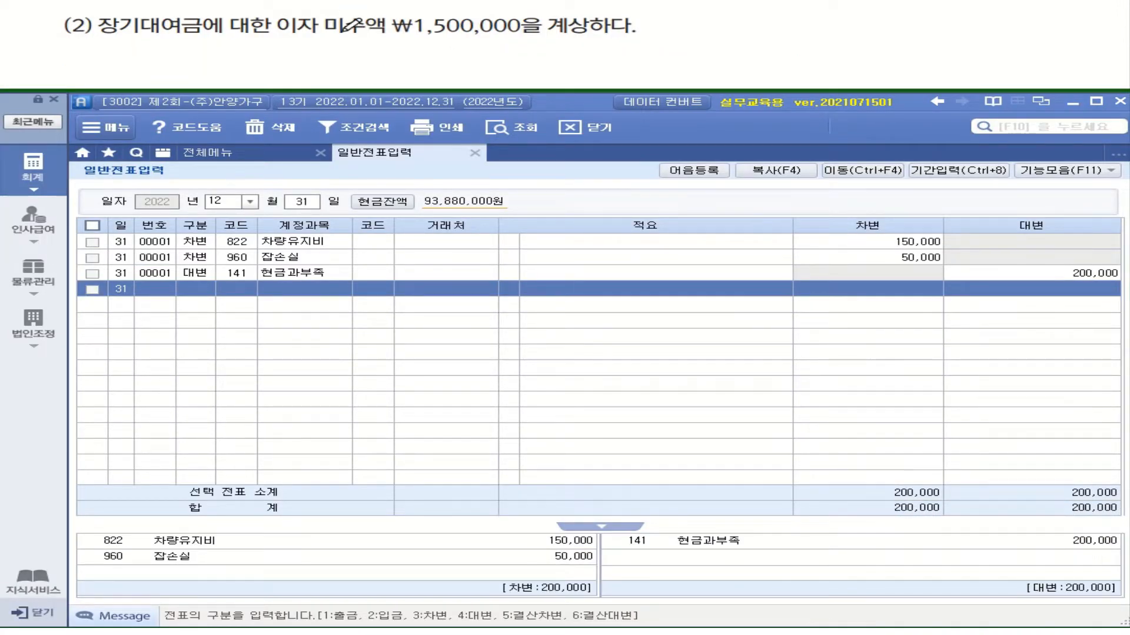
mouse_move(361, 37)
mouse_down()
mouse_move(330, 38)
mouse_move(315, 11)
mouse_move(379, 21)
mouse_move(365, 40)
mouse_move(628, 38)
mouse_up()
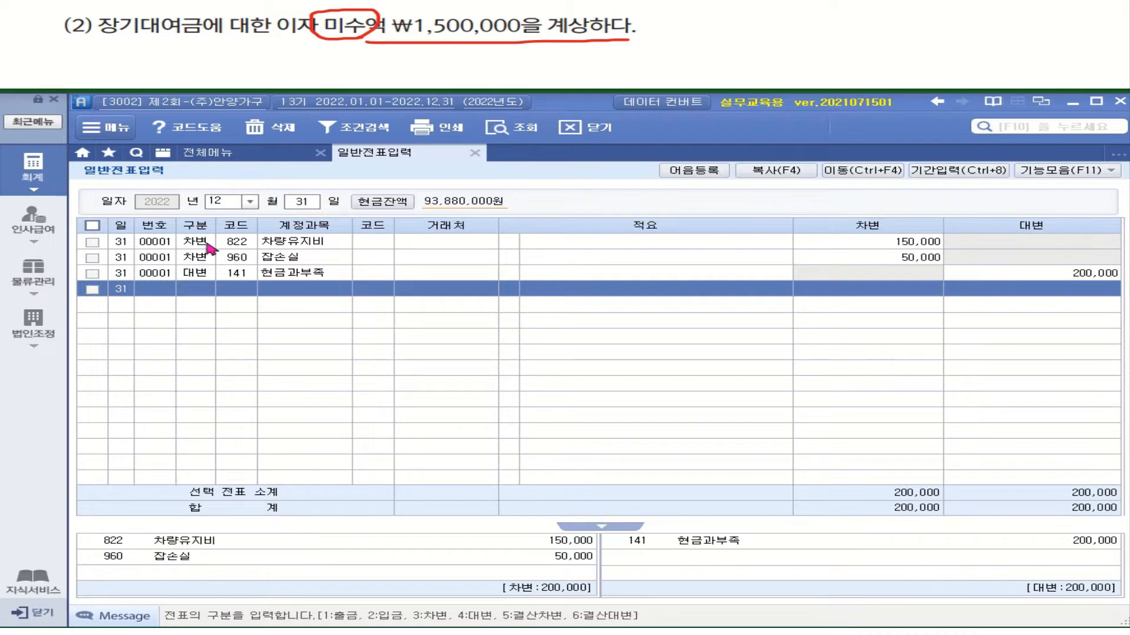
Start a second December 31 voucher with a debit line for accrued income (116 미수수익) of 1,500,000
text(3)
key(Return)
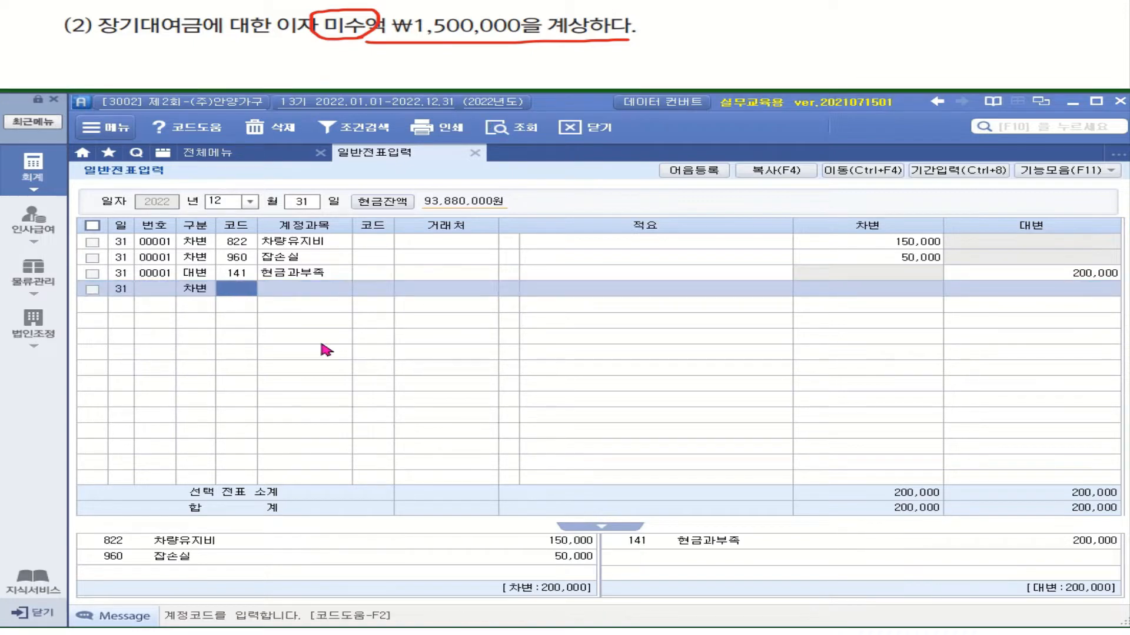
text(미수)
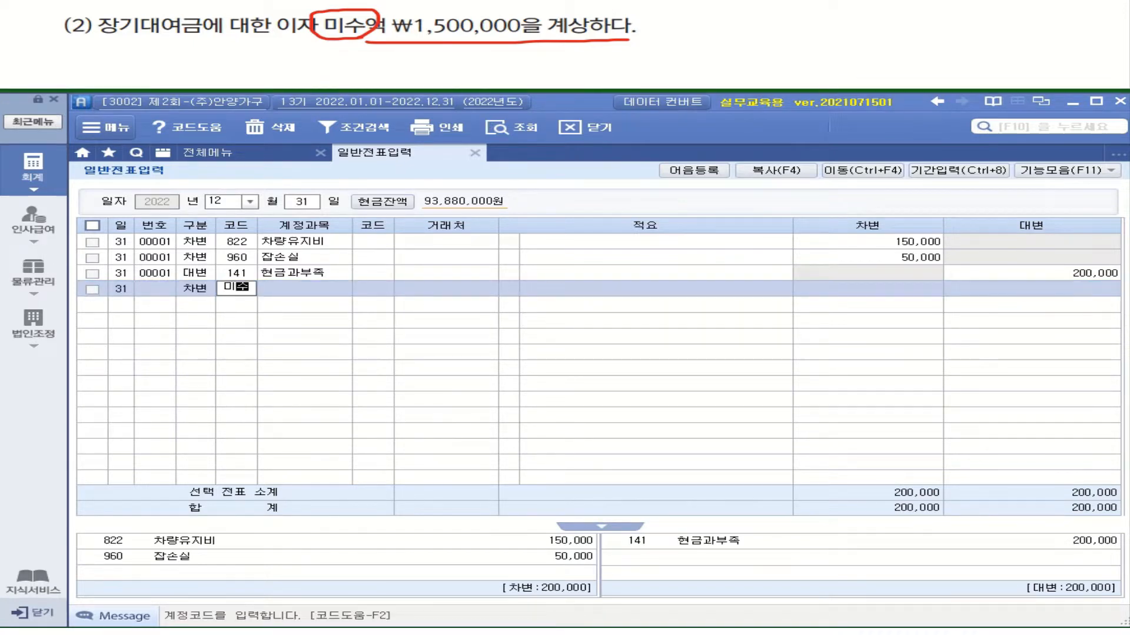
key(Return)
double_click(522, 317)
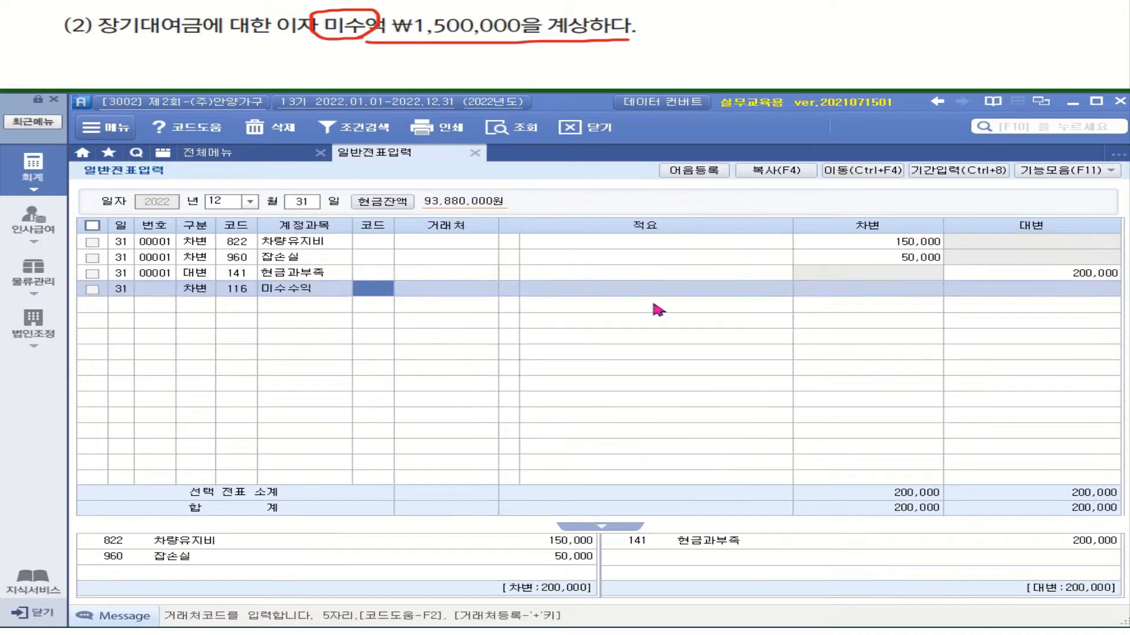
click(830, 293)
text(1,500,000)
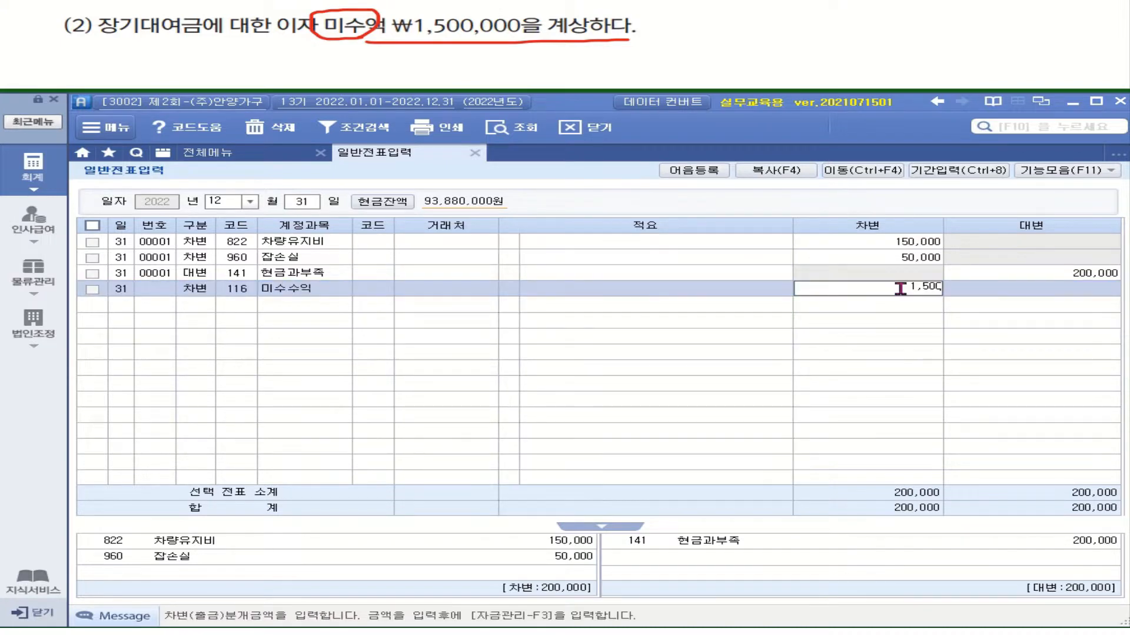
key(Return)
Add a credit line for interest income (901 이자수익) of 1,500,000 to the second voucher
text(4)
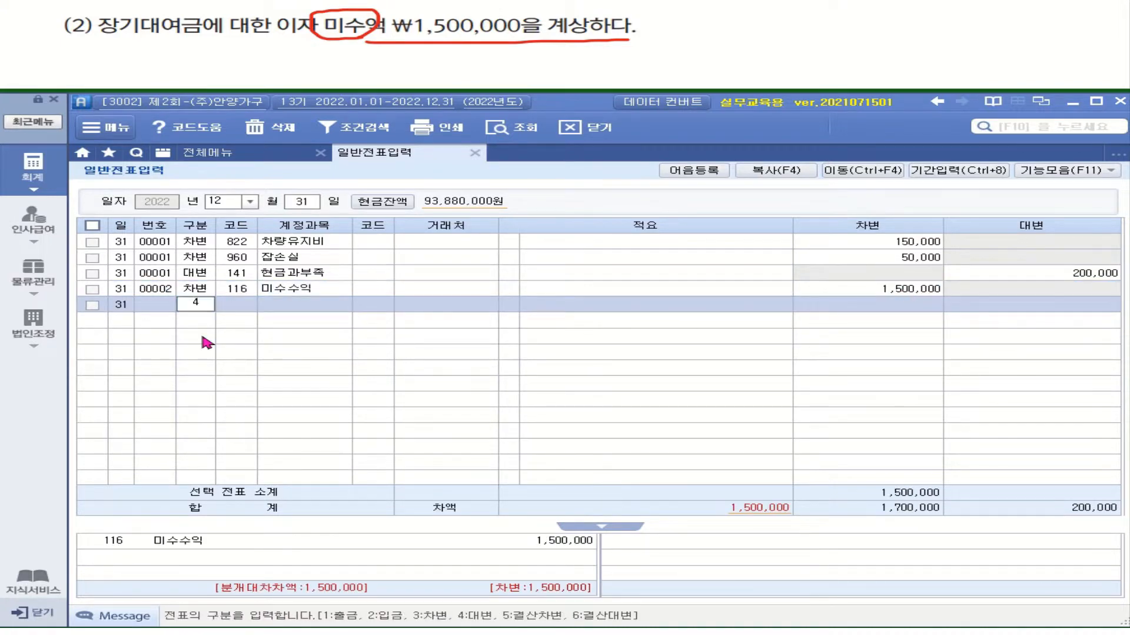
key(Return)
text(901)
key(Return)
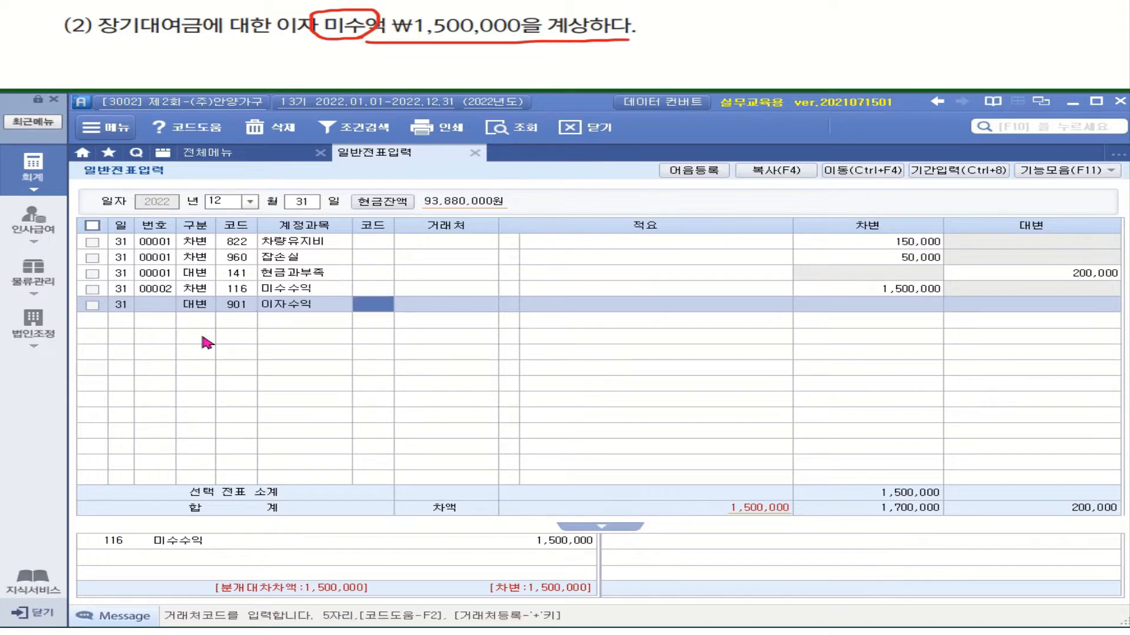
click(1017, 306)
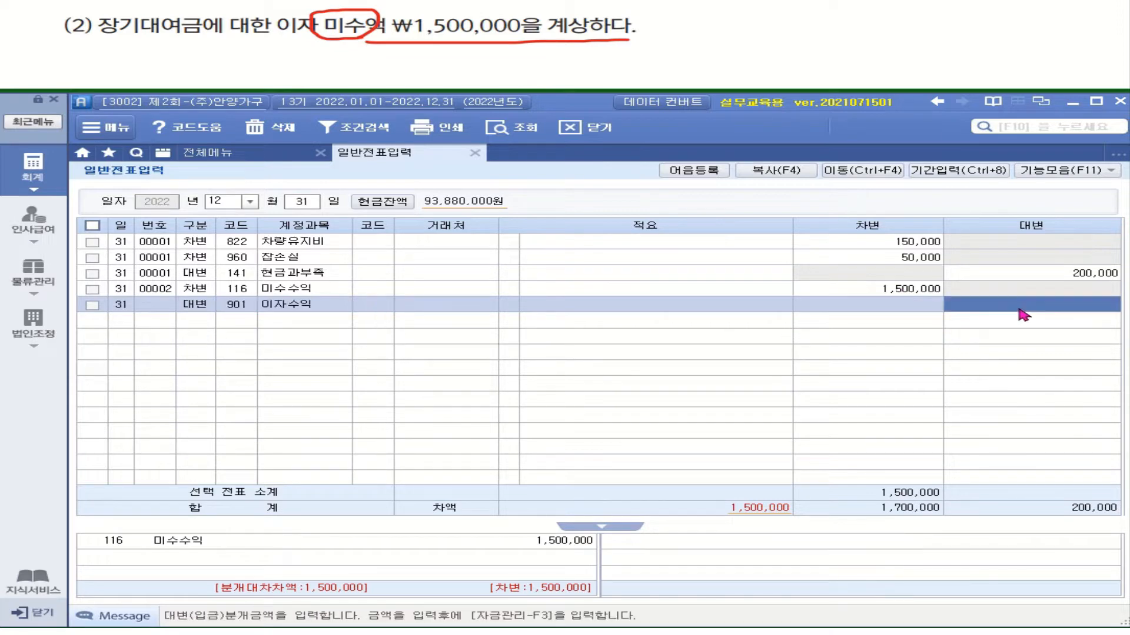
text(1,500,000)
key(Return)
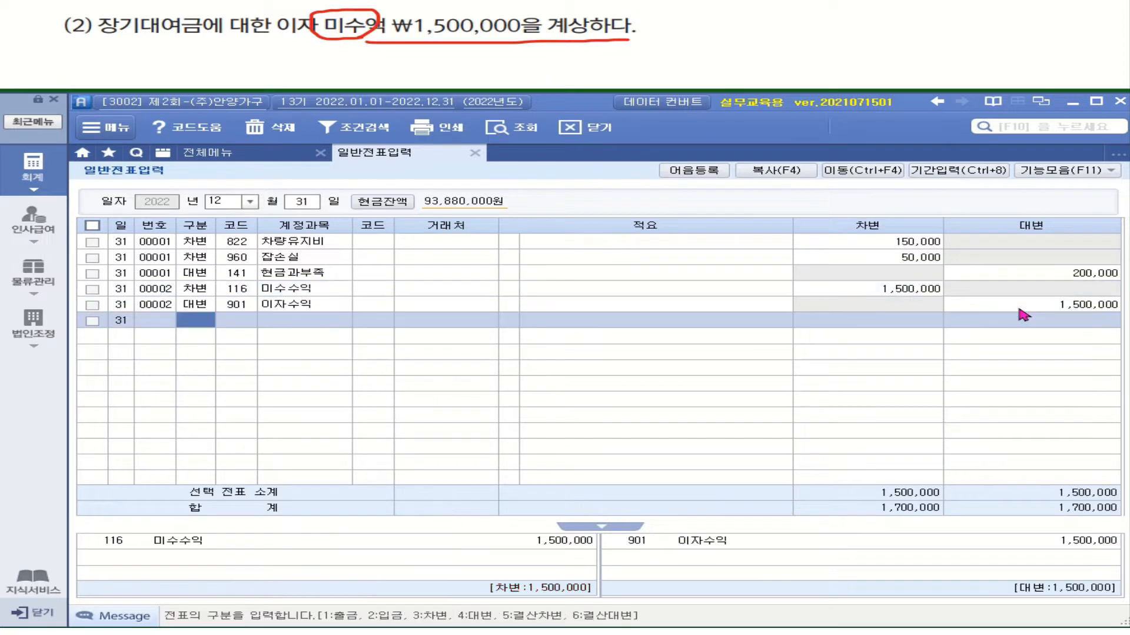
key(Up)
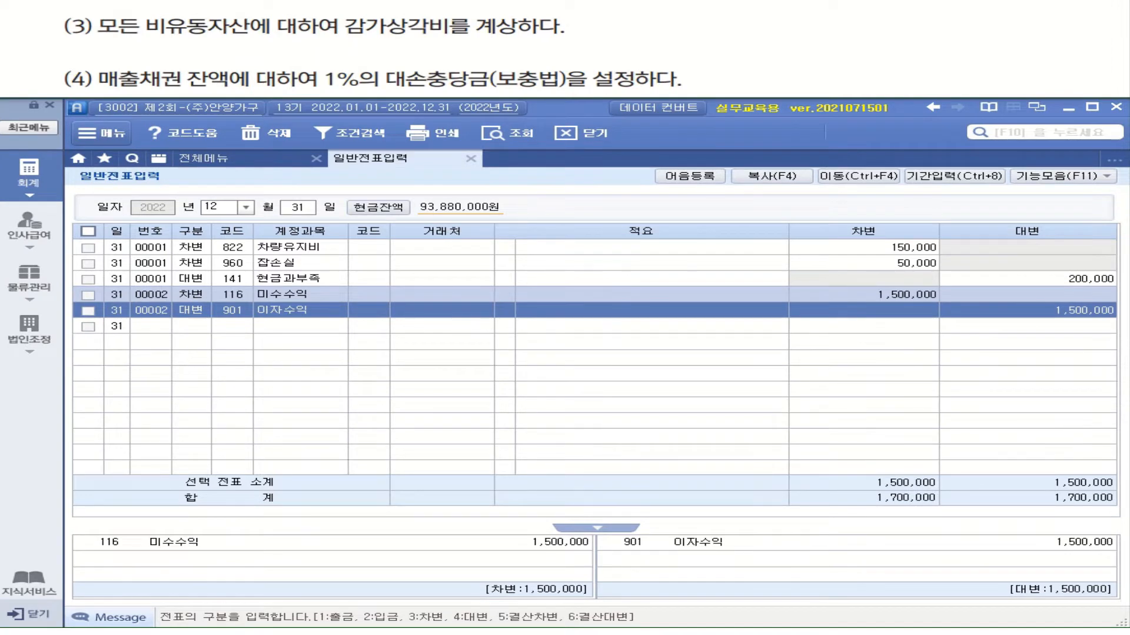
drag(154, 35, 259, 40)
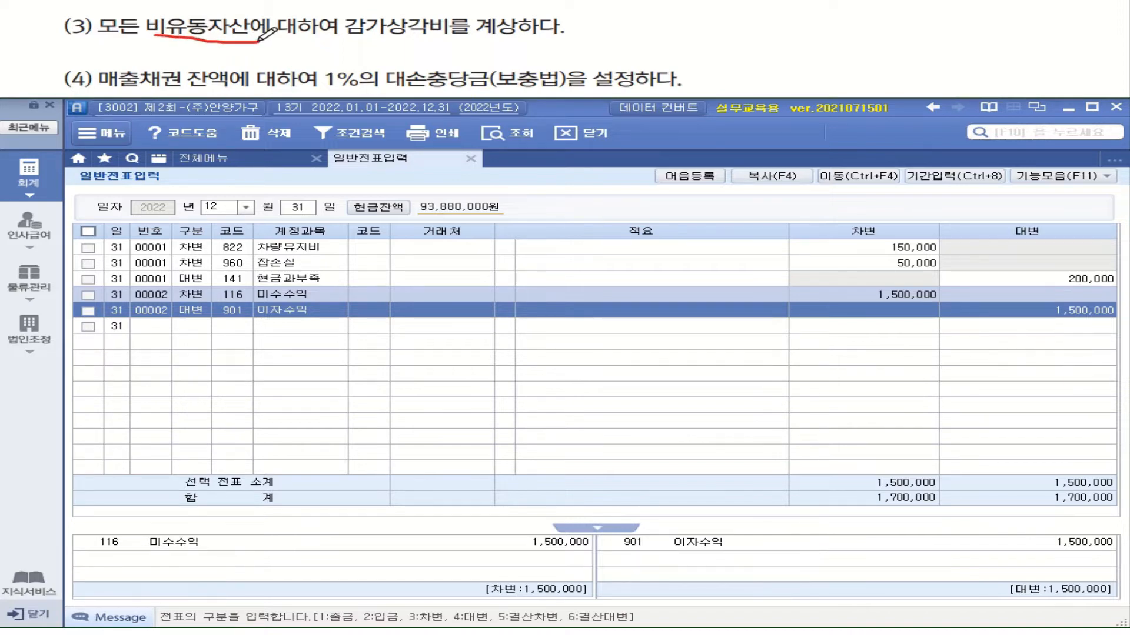
mouse_move(450, 37)
mouse_down()
mouse_move(352, 18)
mouse_move(446, 37)
mouse_move(569, 39)
mouse_up()
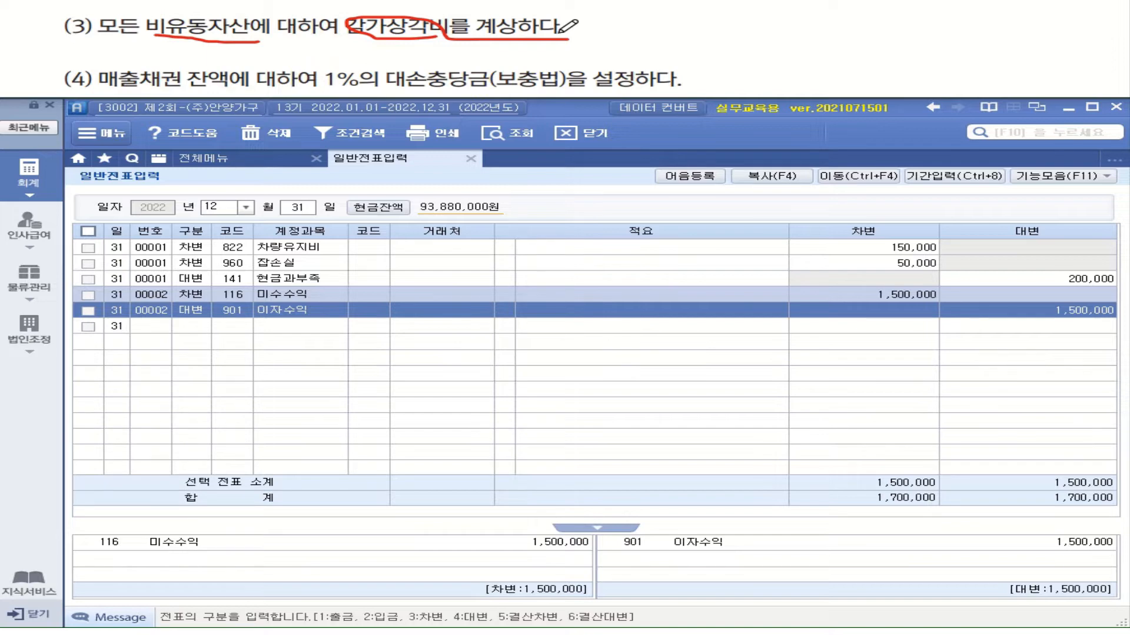
Open closing data entry (결산자료입력) for January through December 2022, accepting the cost-of-sales selection without adding any code
click(203, 160)
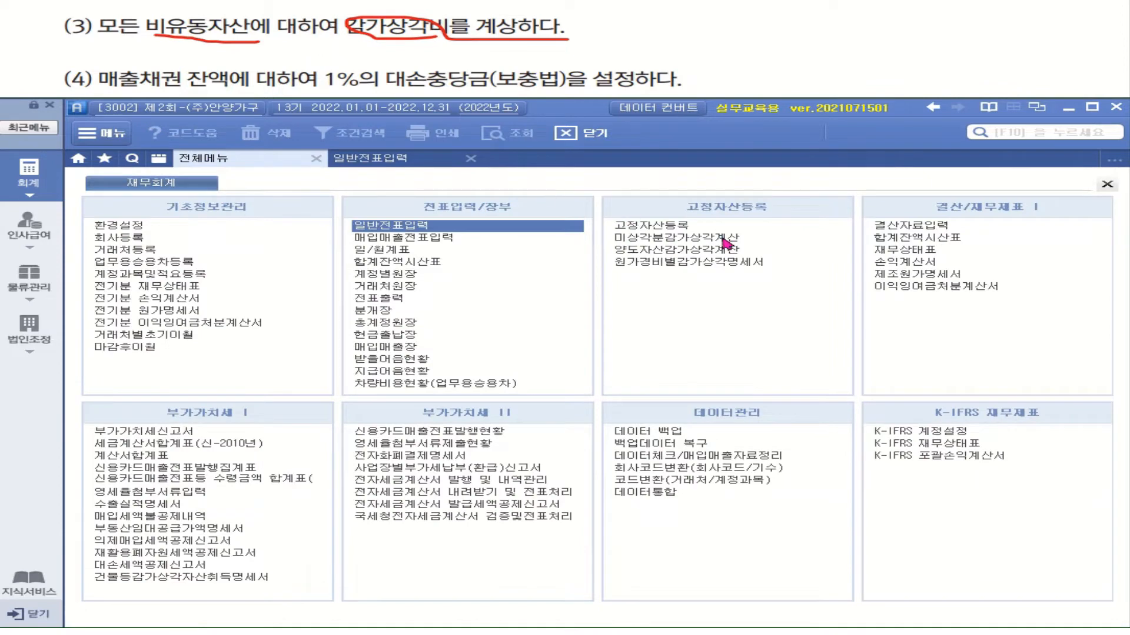
click(916, 229)
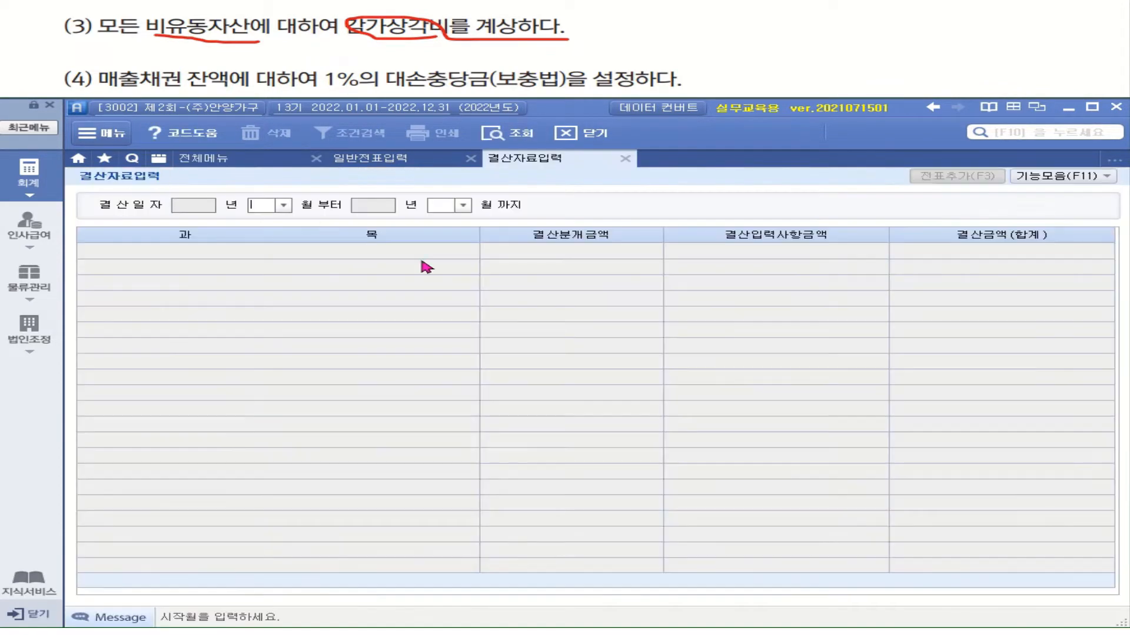
click(283, 205)
click(280, 220)
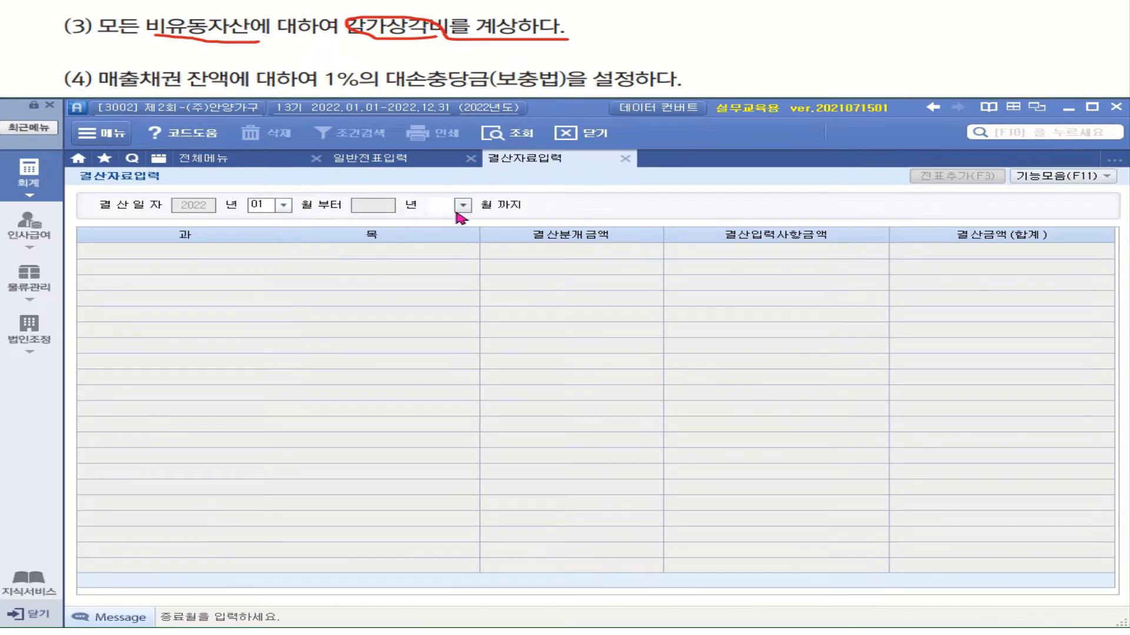
click(463, 205)
click(445, 336)
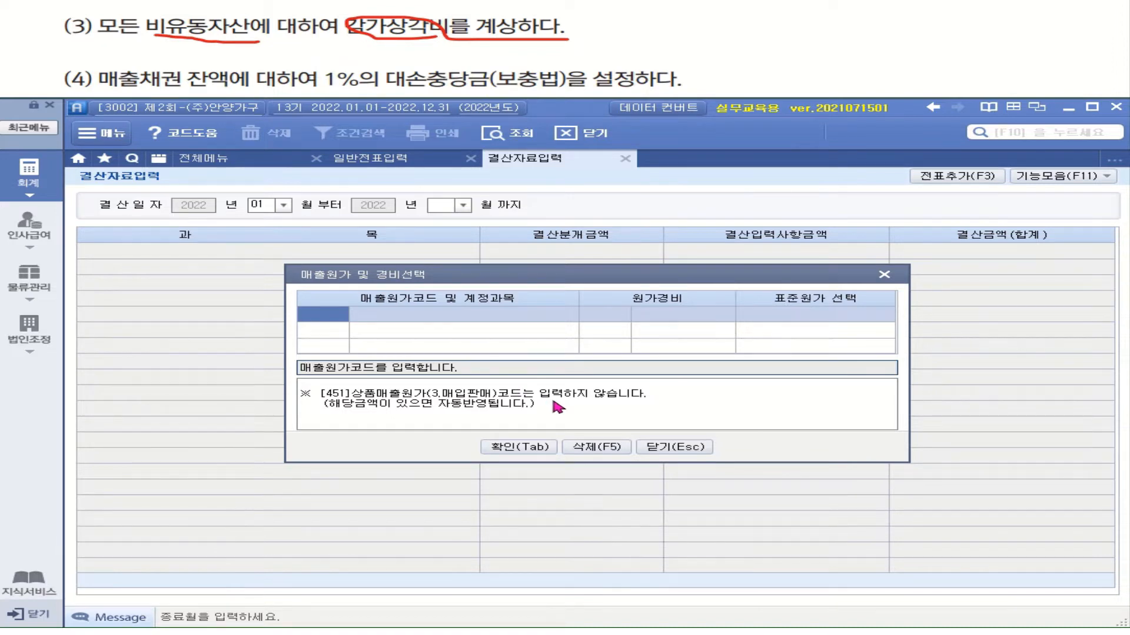
click(533, 449)
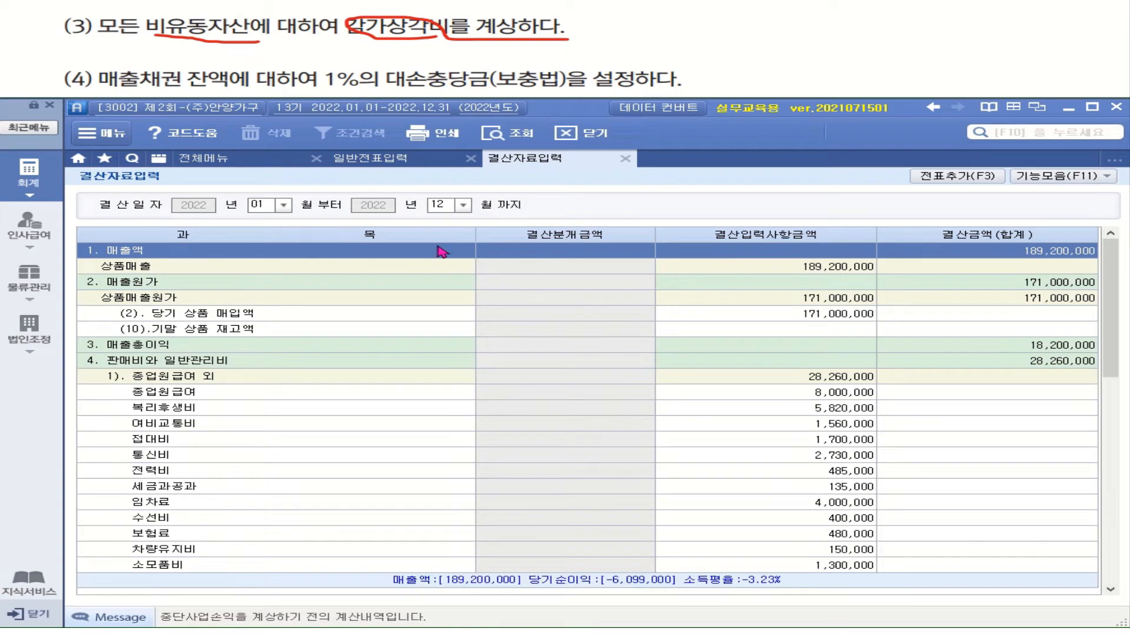
Retrieve the tangible asset summary (유형자산총괄) in the depreciation statement by cost type and check the building's current-year depreciation
click(225, 165)
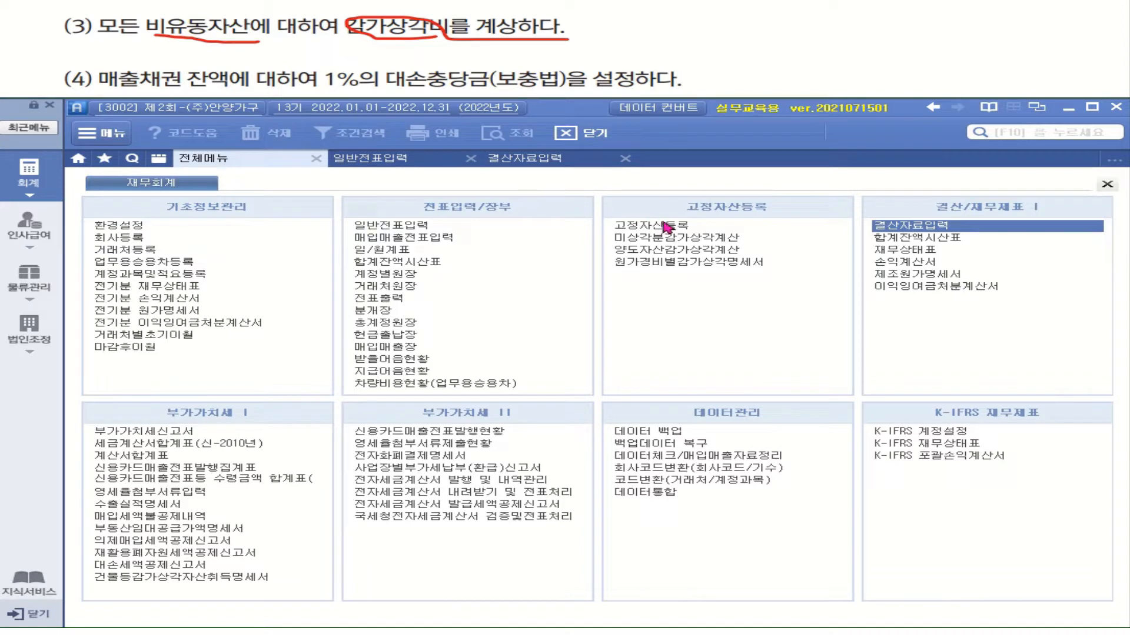
click(711, 265)
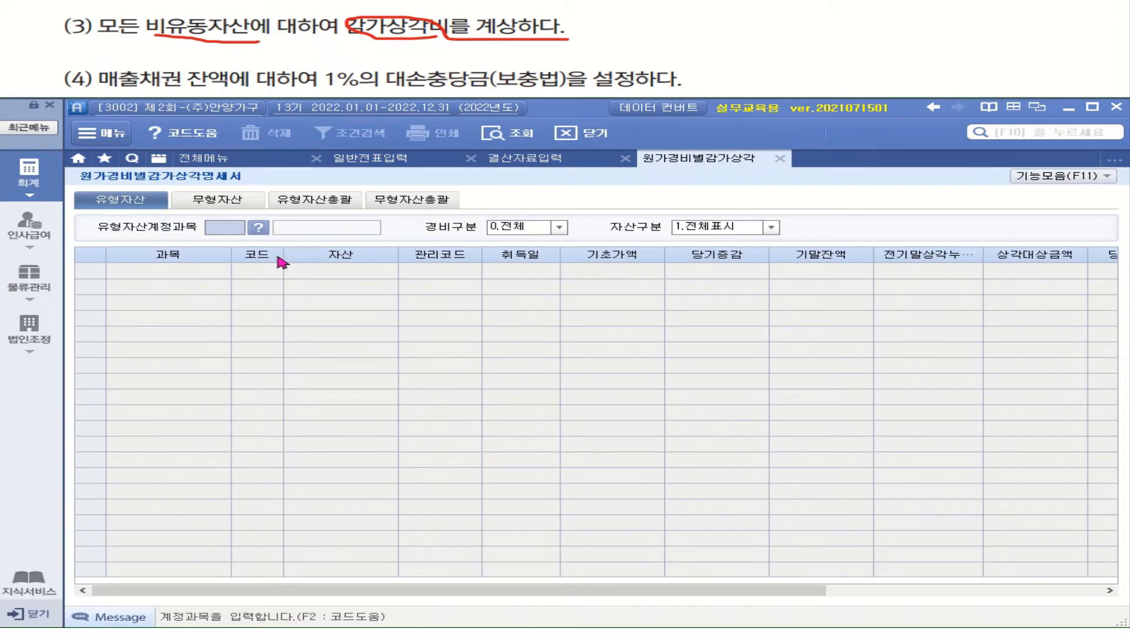
click(326, 203)
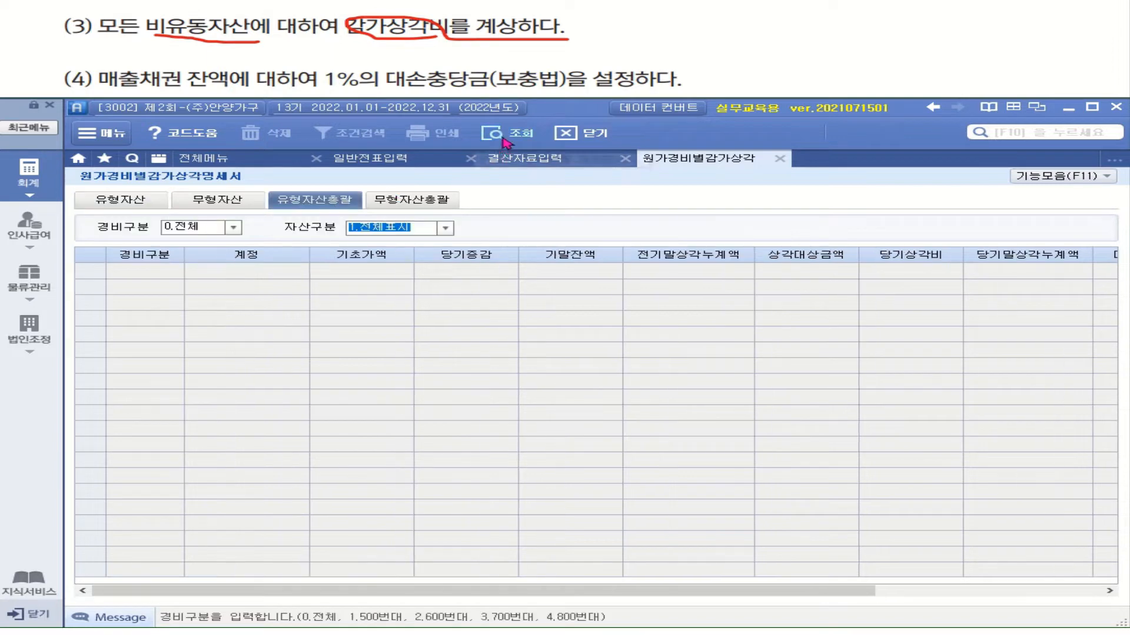
click(497, 135)
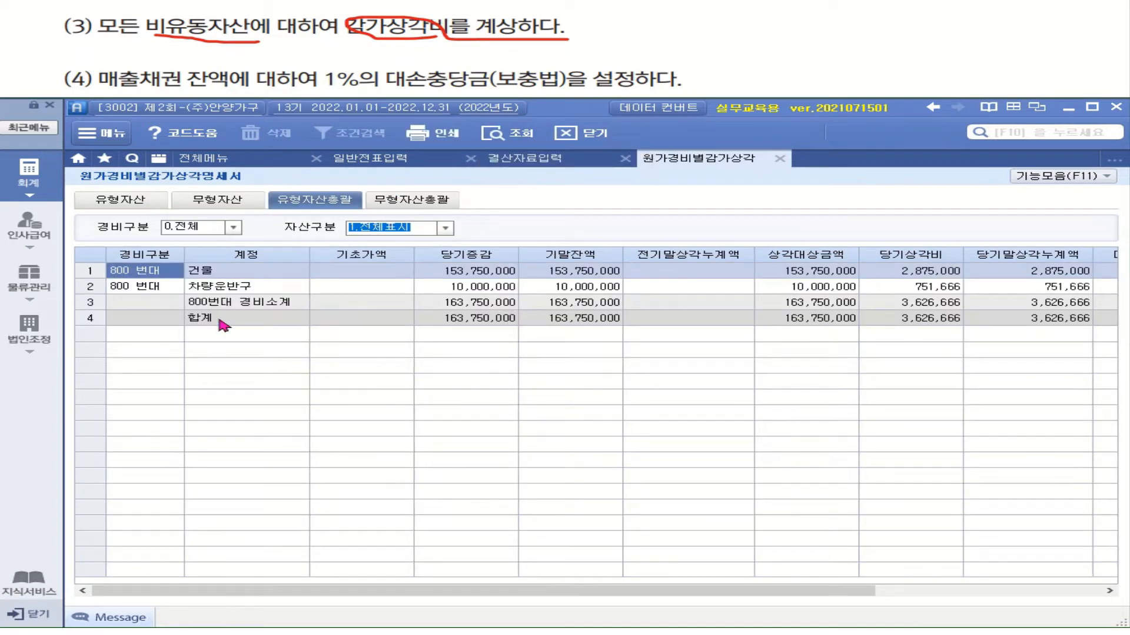
click(927, 278)
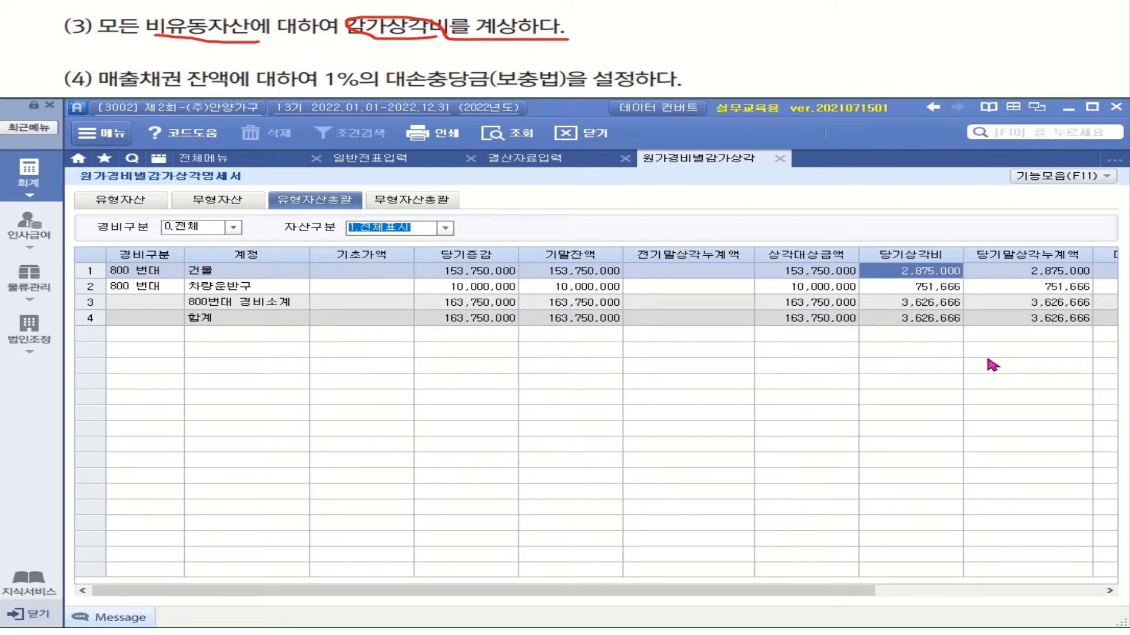
Enter 2,875,000 as the building (건물) depreciation expense in the closing data
click(527, 160)
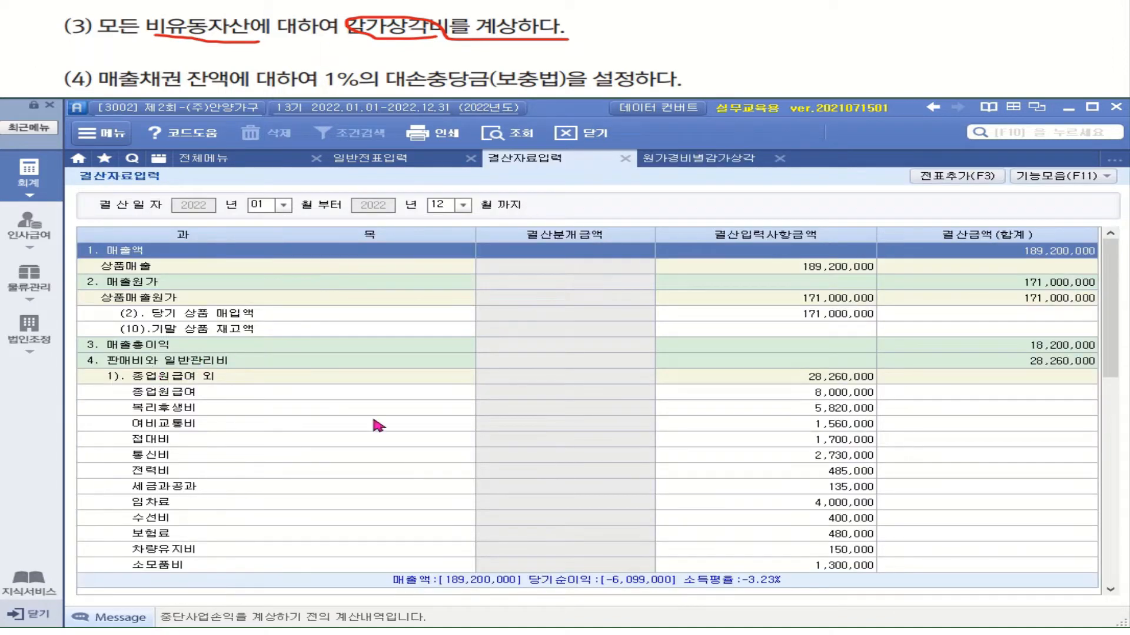
scroll(380, 426, down, 6)
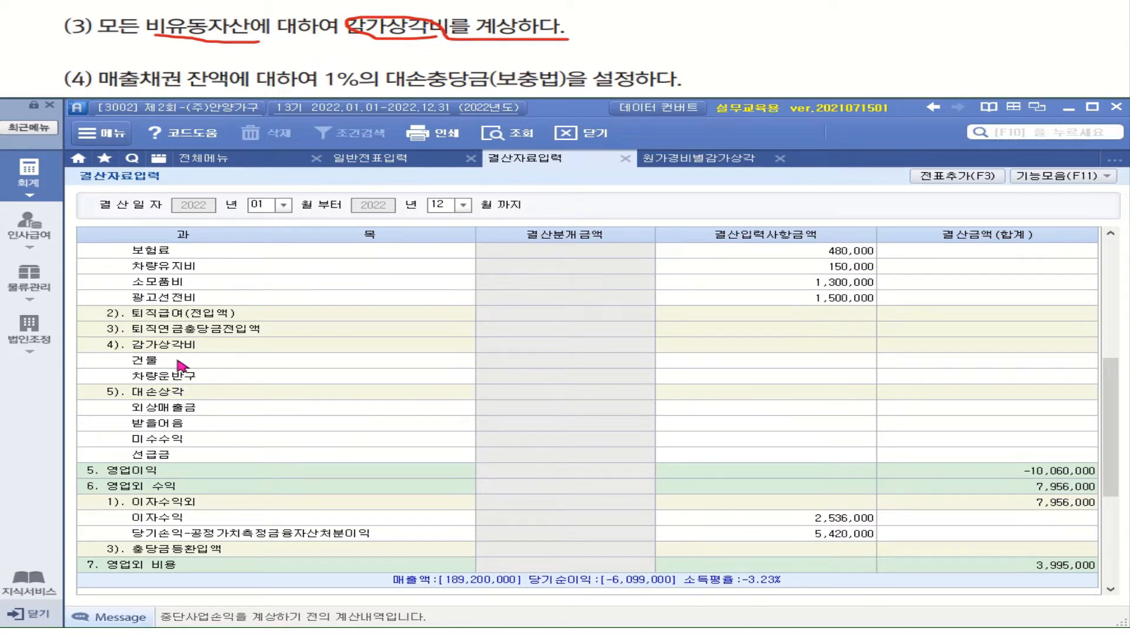
click(791, 366)
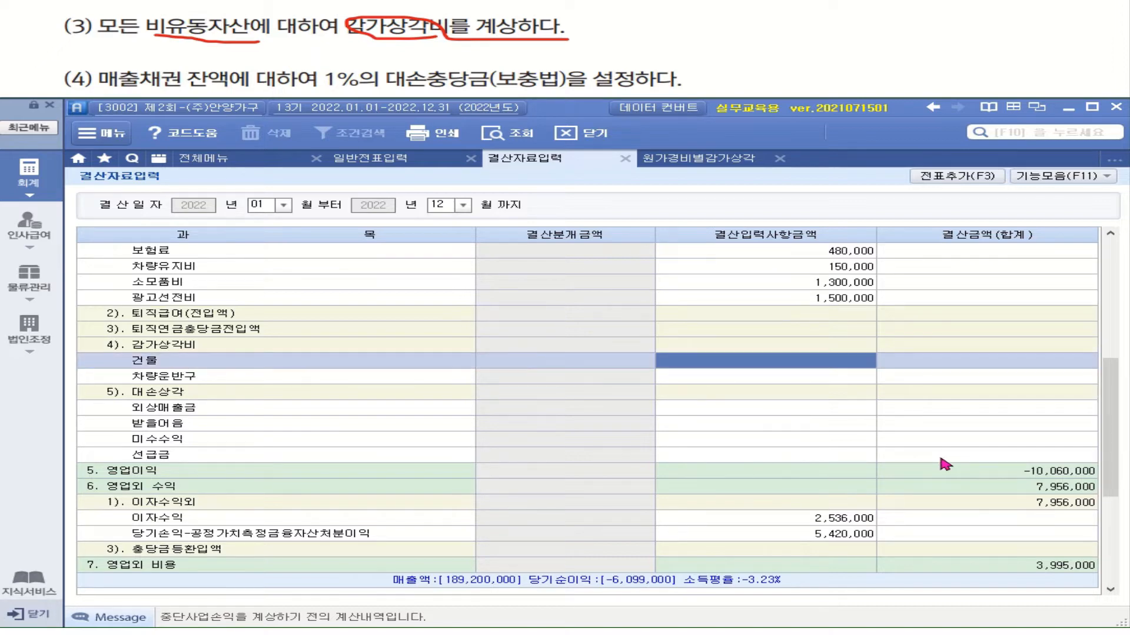
text(2875000)
key(Return)
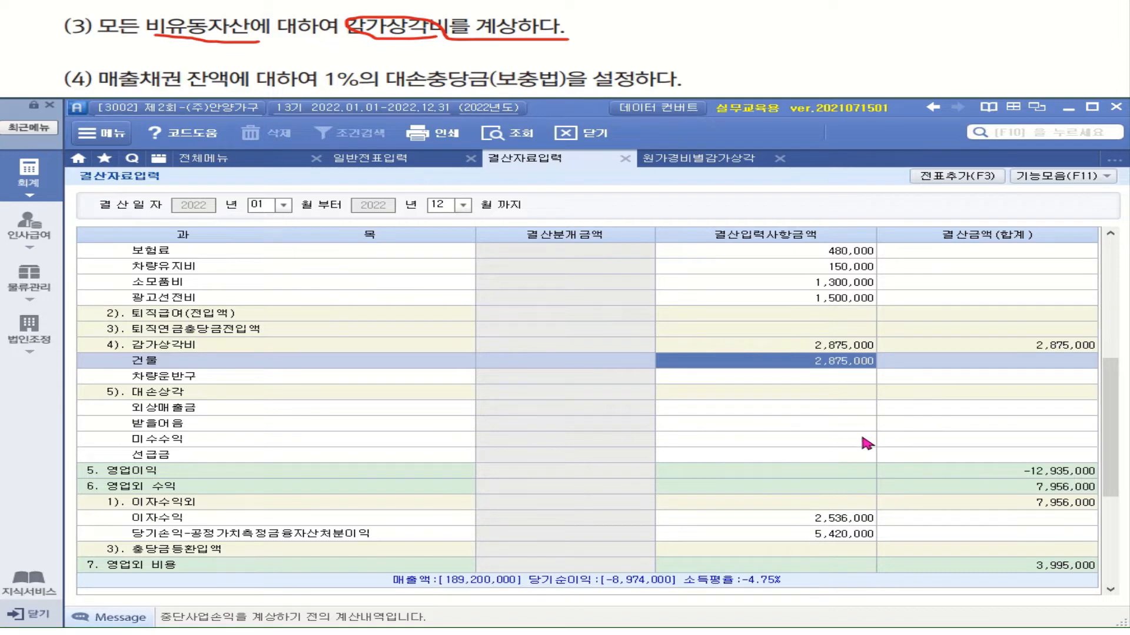
Look up the vehicles' current-year depreciation in the asset summary and enter 751,666 for vehicles (차량운반구) in the closing data
click(718, 162)
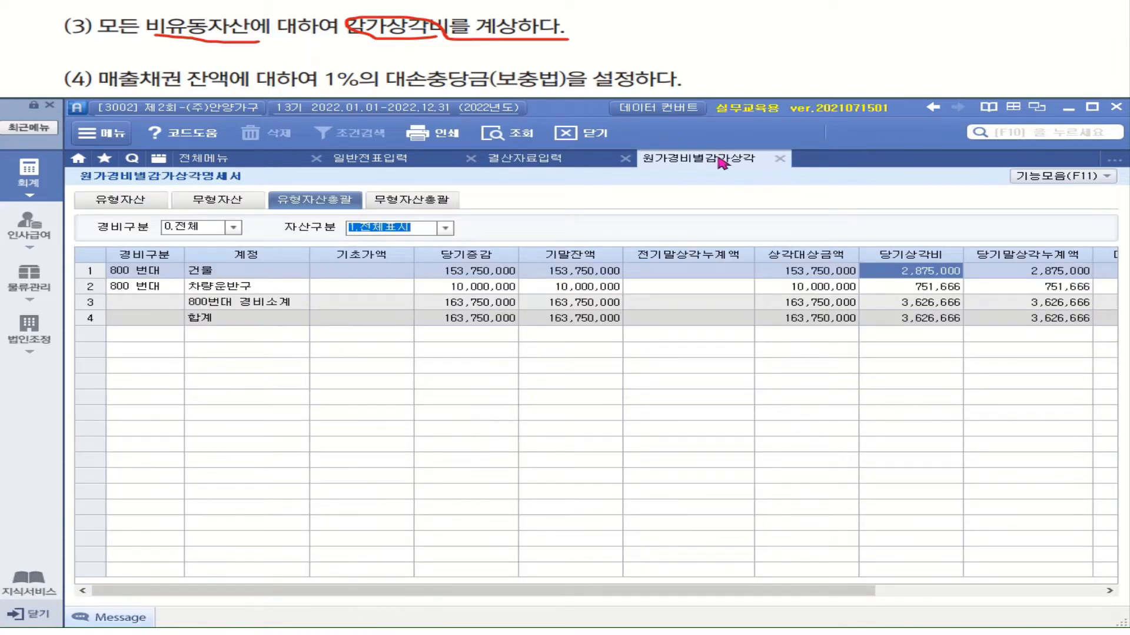
click(944, 289)
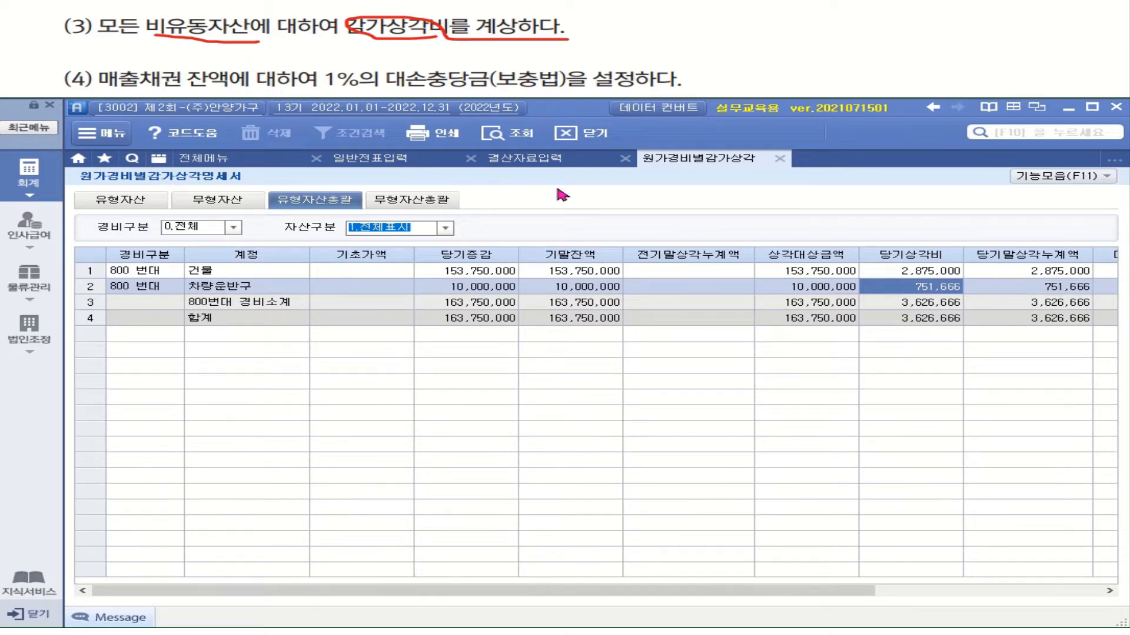
click(557, 162)
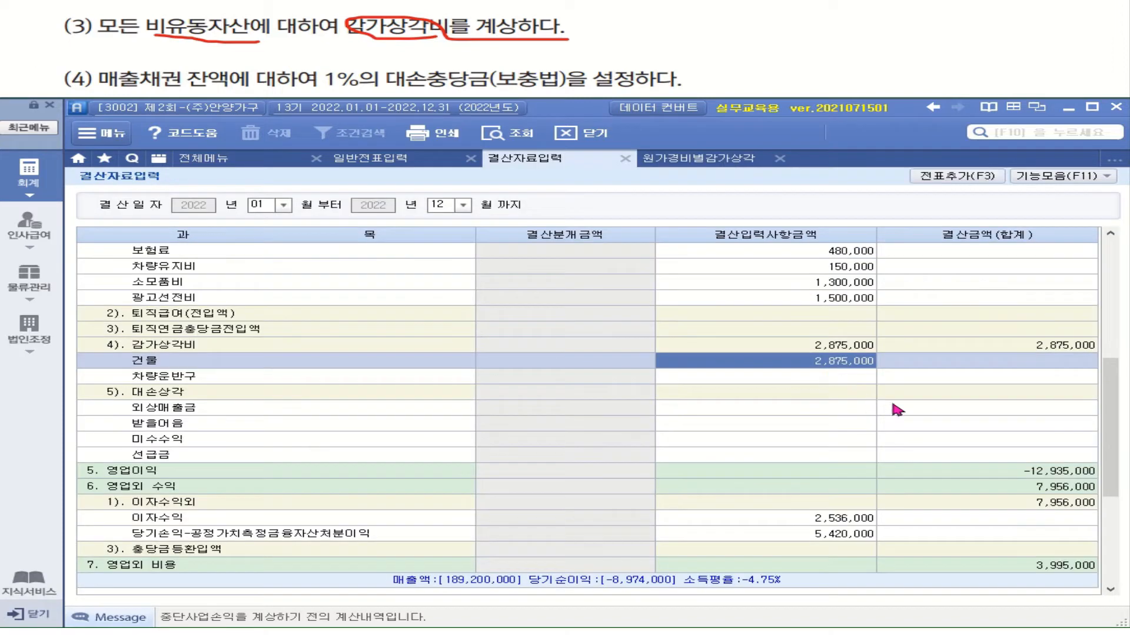
click(860, 378)
text(751,666)
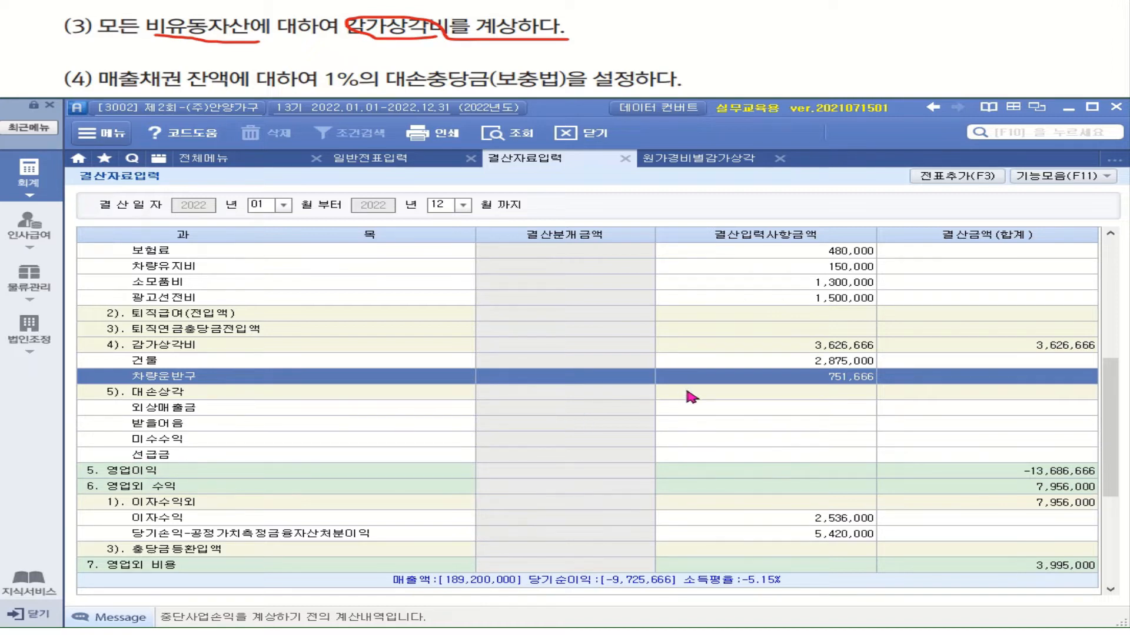
Query the intangible asset summary (무형자산총괄) for depreciation amounts, then return to the closing data
click(706, 166)
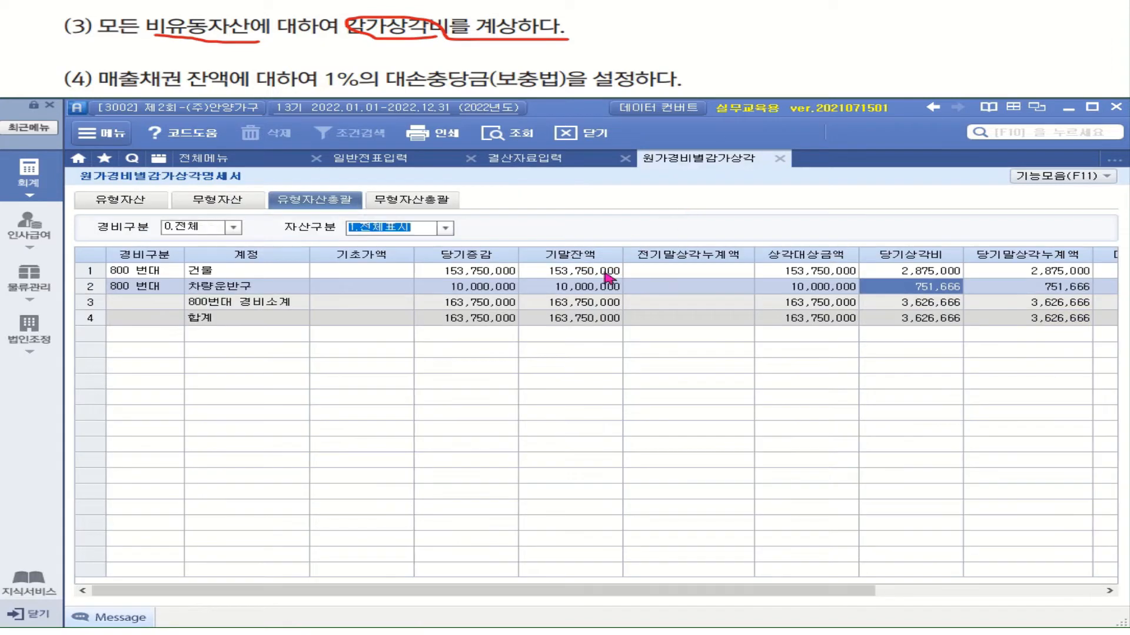
click(435, 203)
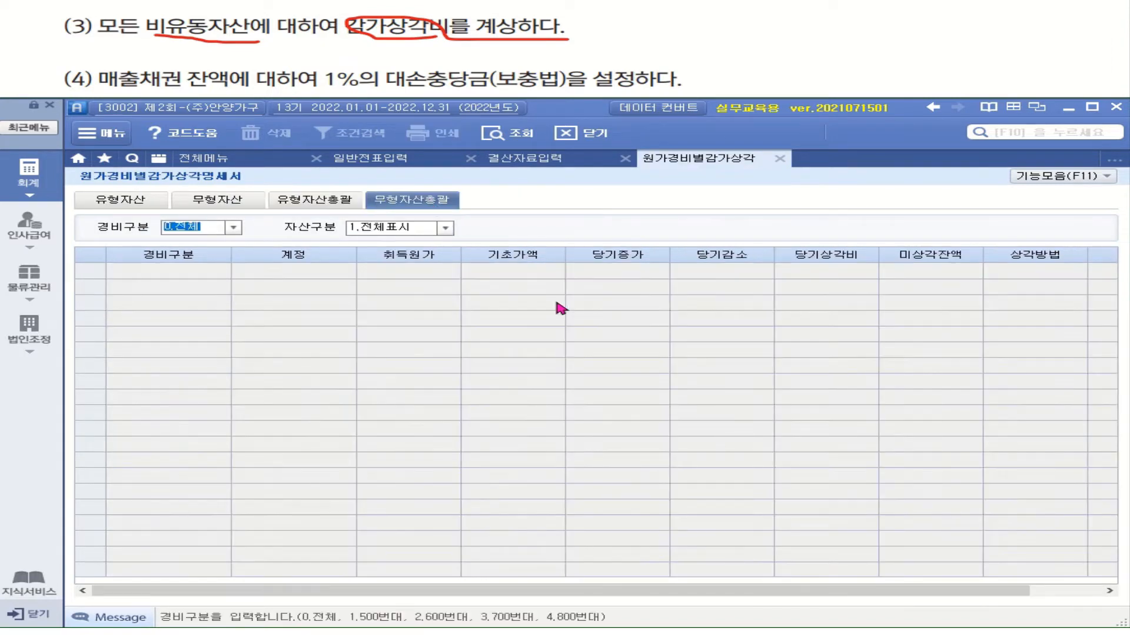
click(516, 138)
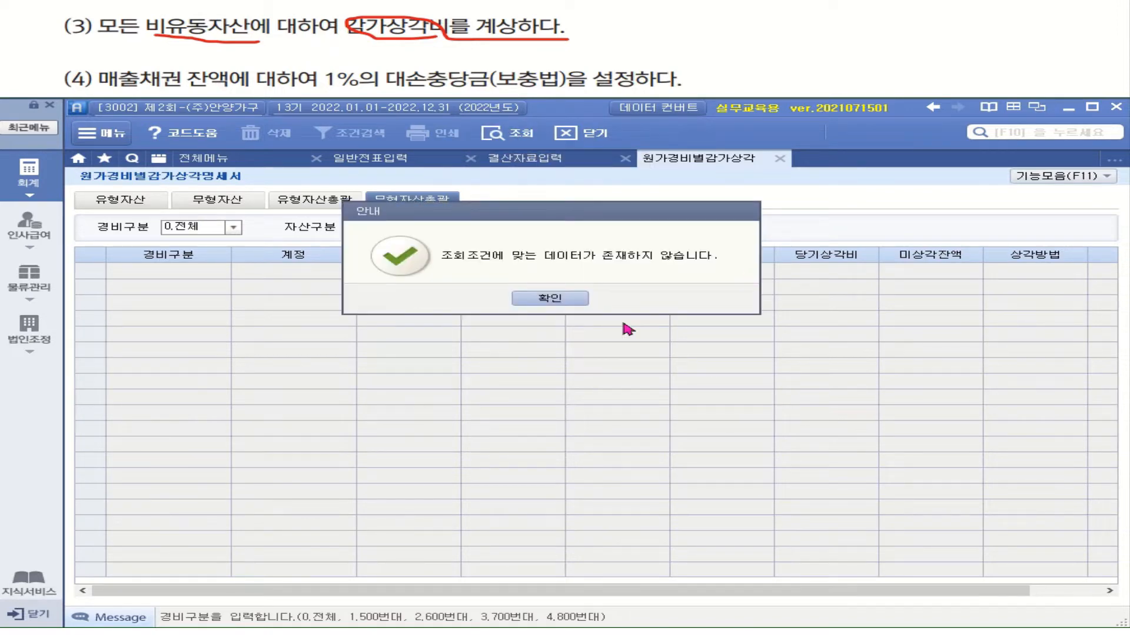
click(574, 303)
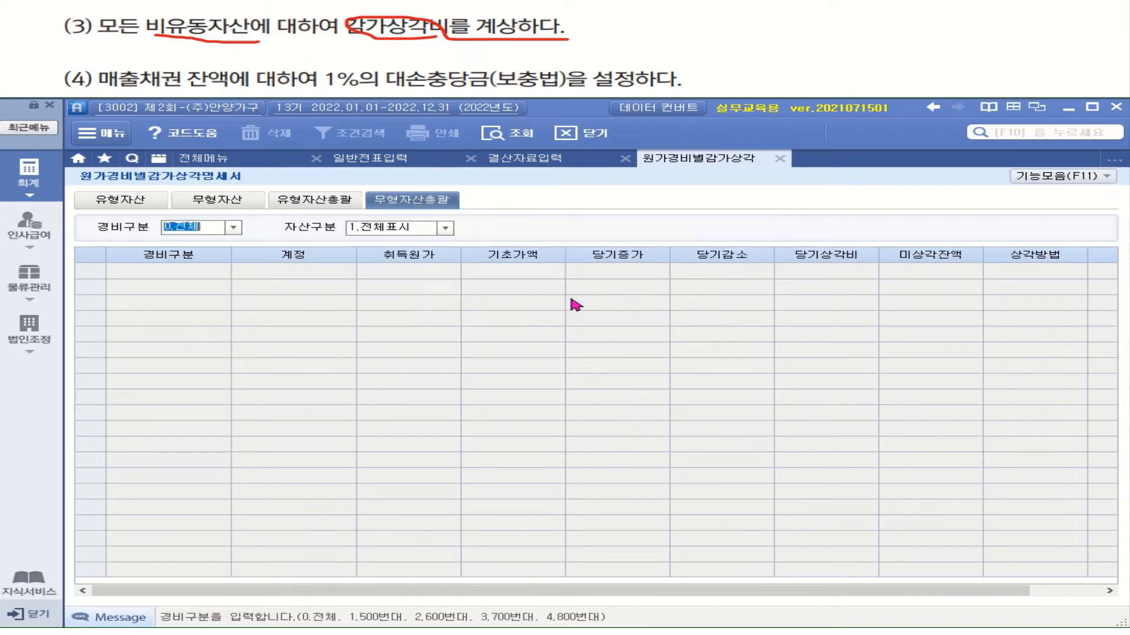
click(533, 160)
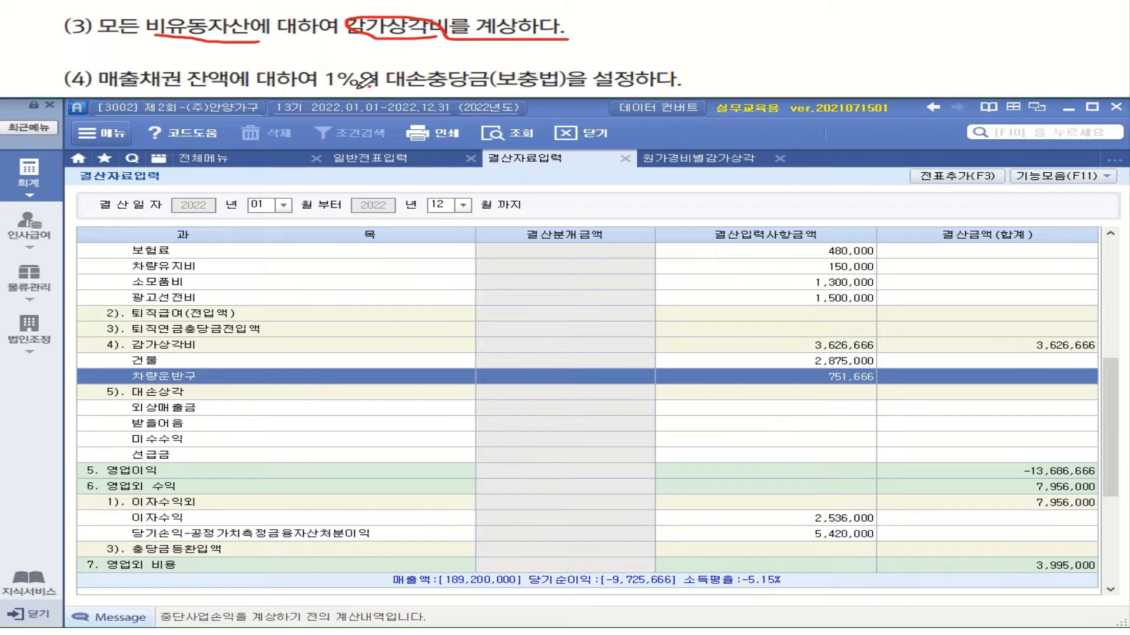
mouse_move(362, 86)
mouse_down()
mouse_move(315, 65)
mouse_move(383, 86)
mouse_up()
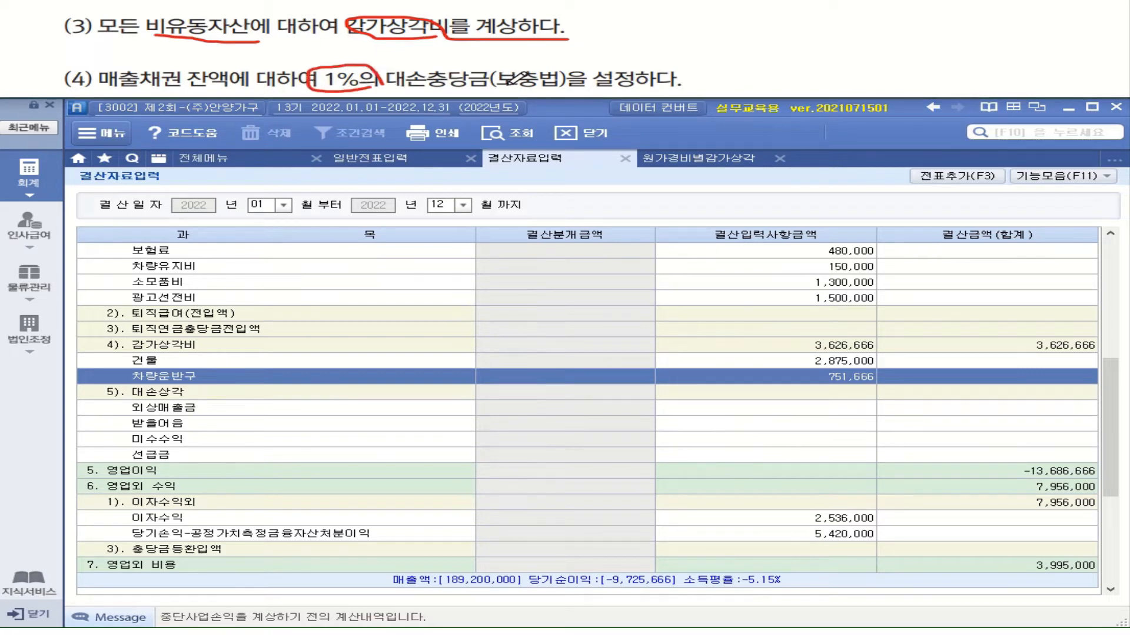
drag(505, 86, 636, 86)
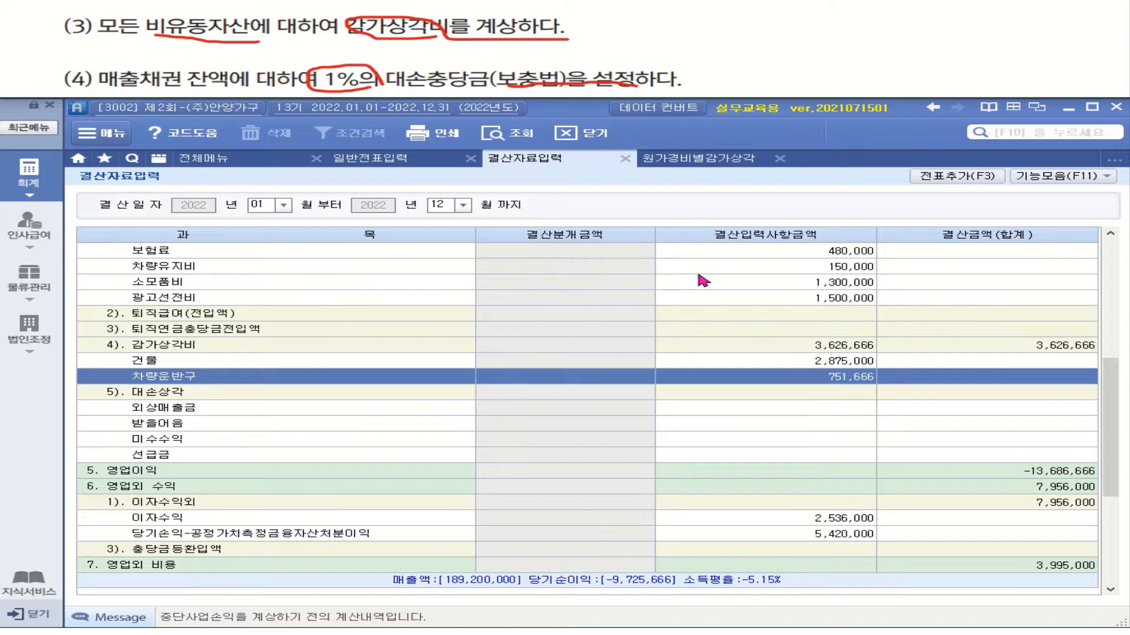
Retrieve the trial balance (합계잔액시산표) as of December 31, 2022 and check the accounts receivable and notes receivable balances
click(232, 160)
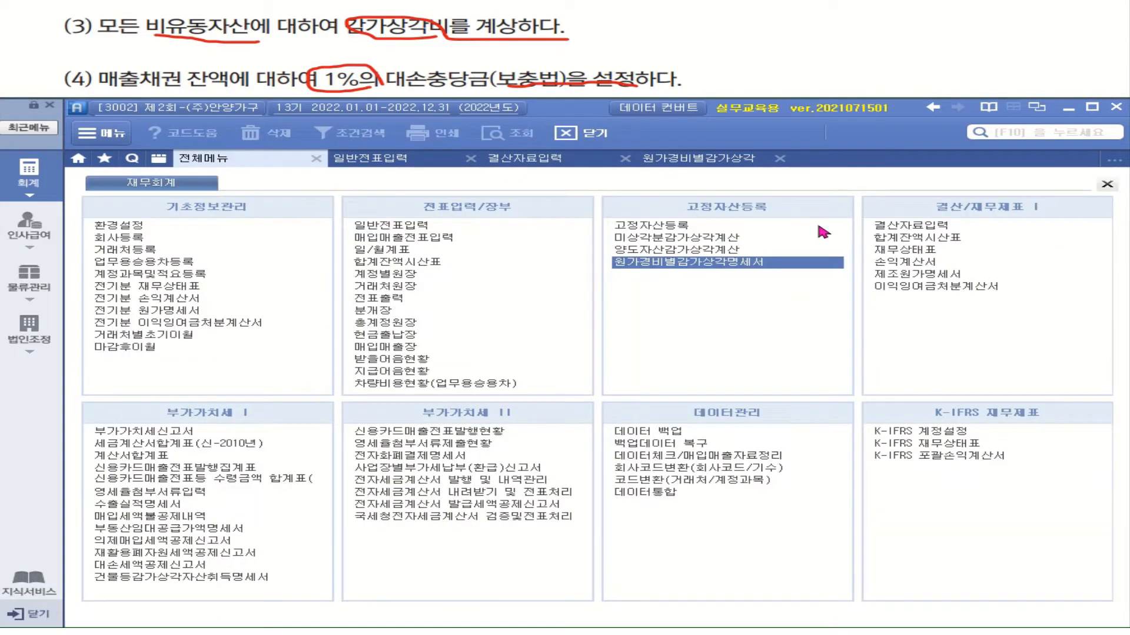
click(918, 239)
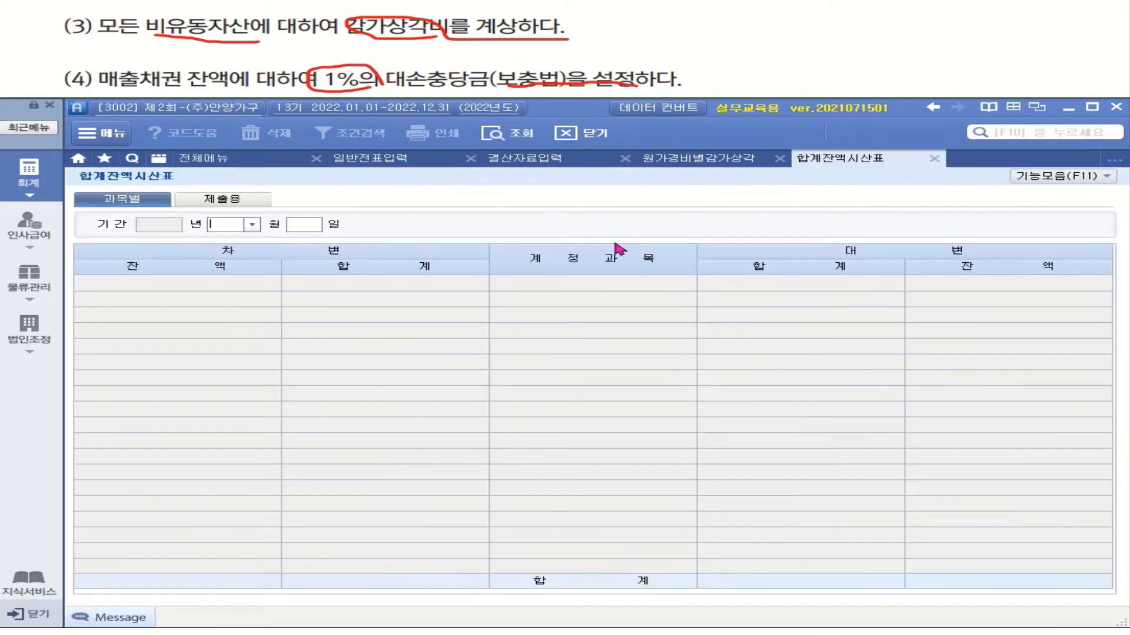
click(253, 225)
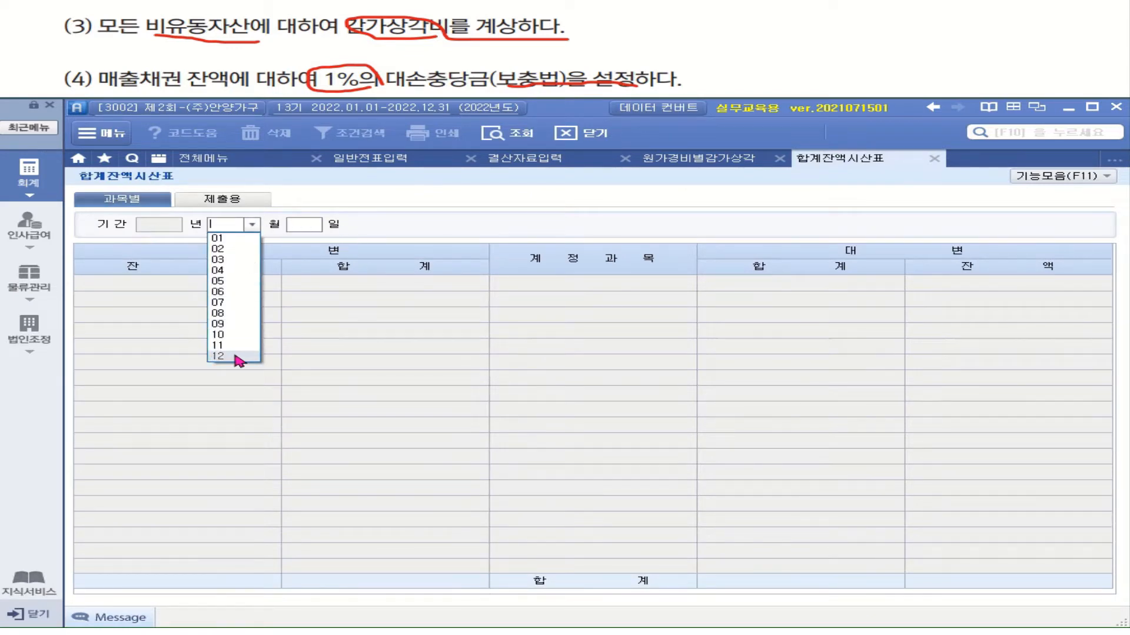
click(240, 359)
click(507, 135)
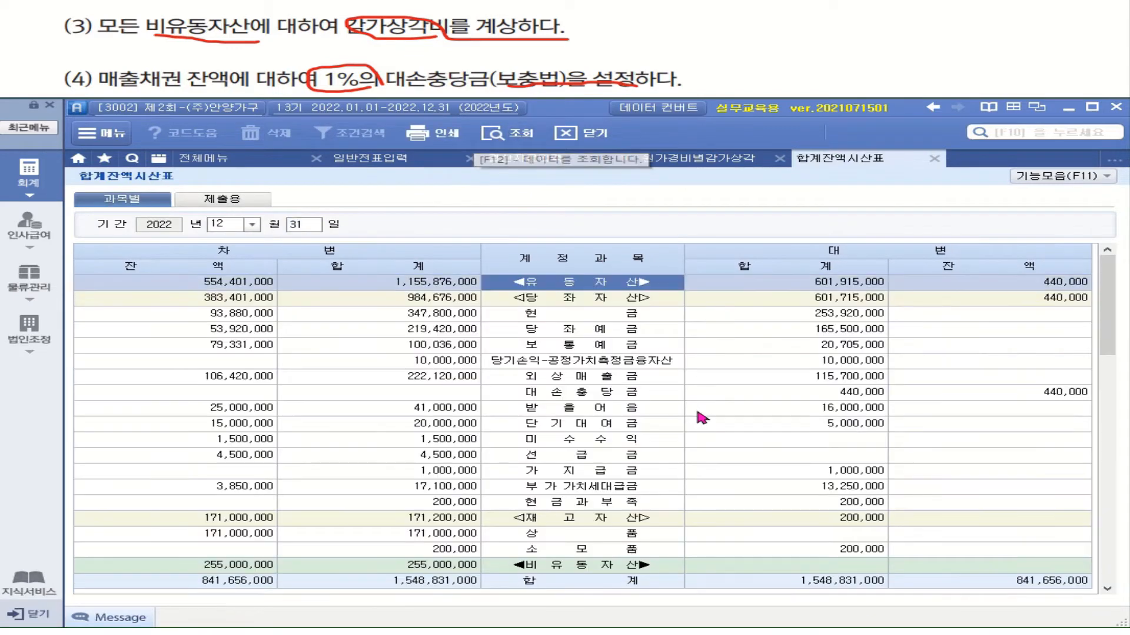
click(241, 380)
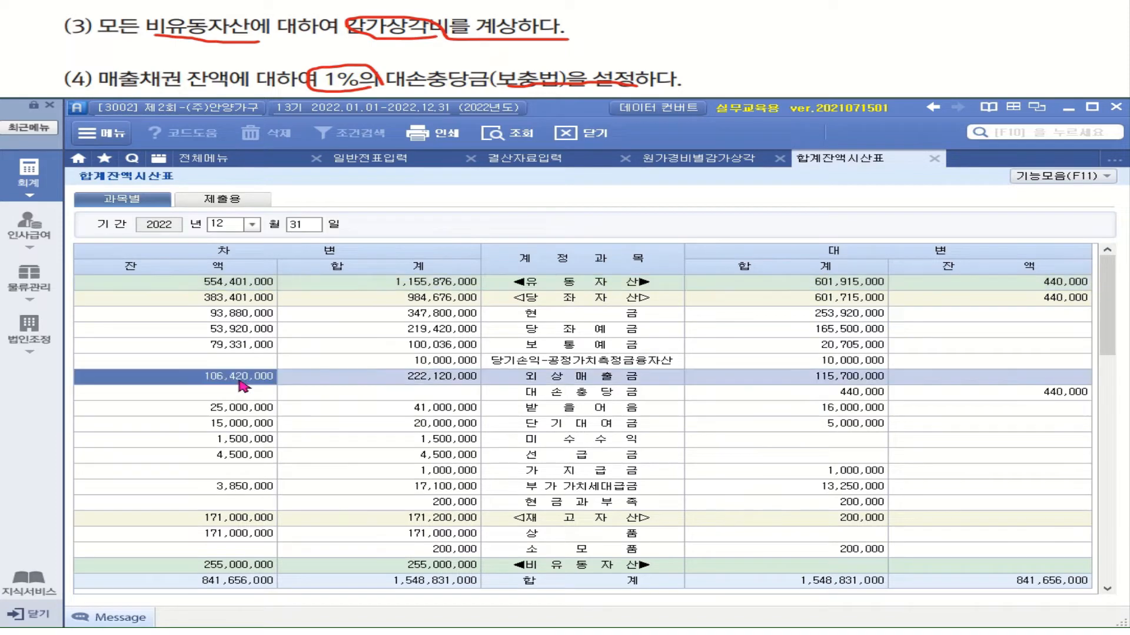
click(239, 410)
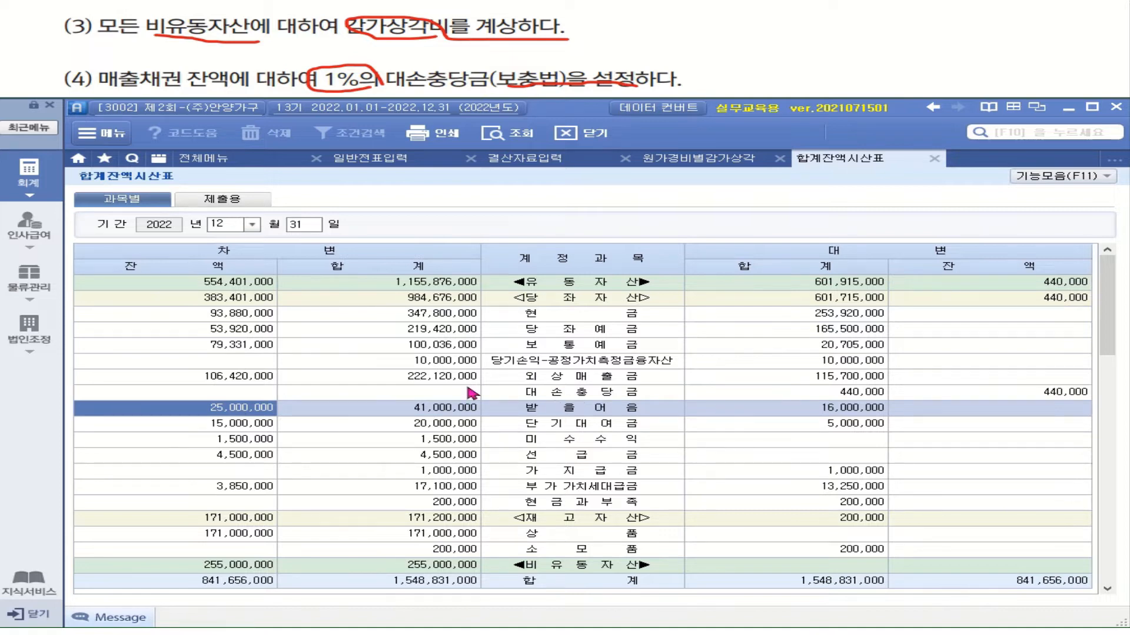
Bring up the calculator for the accounts receivable (외상매출금) balance of 106,420,000 and multiply it by 0.01
click(252, 379)
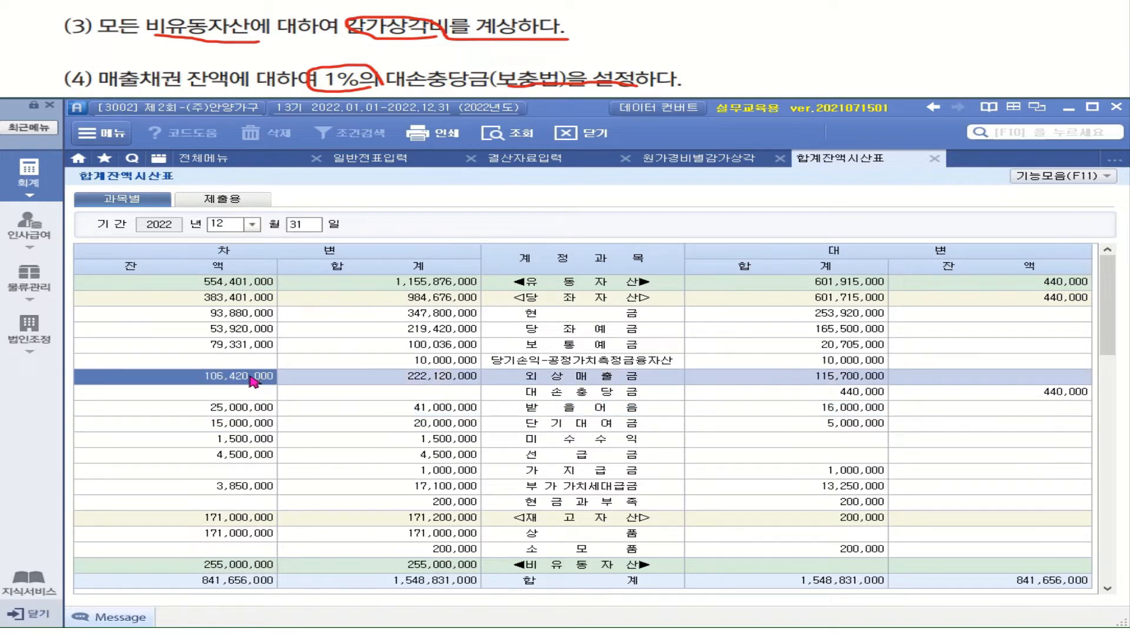
right_click(250, 377)
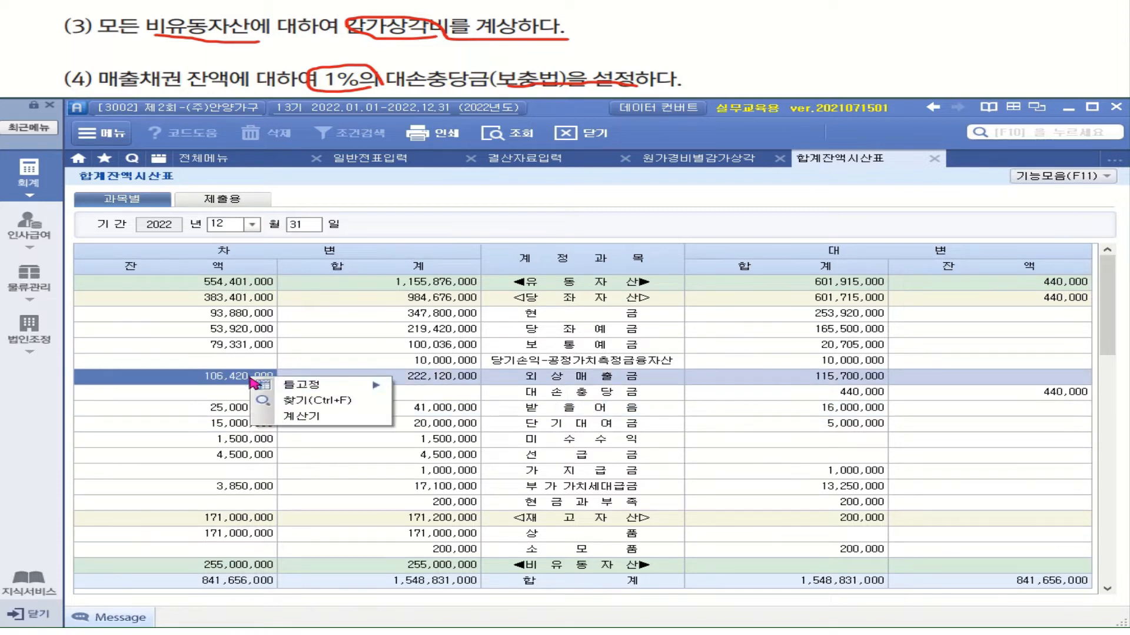
click(313, 419)
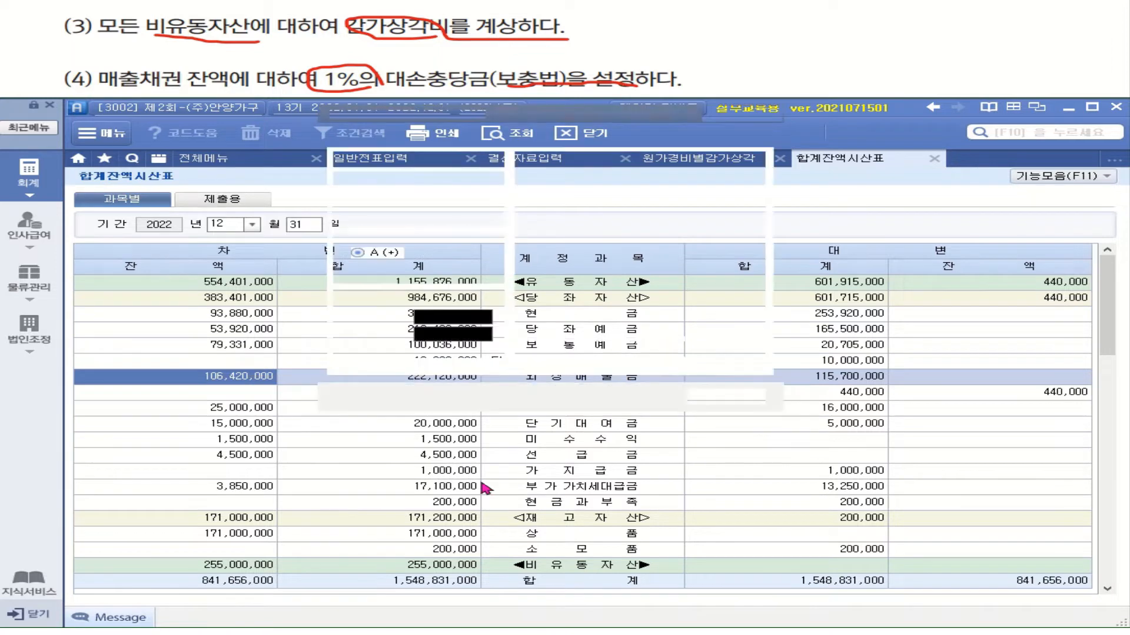
drag(579, 122, 311, 218)
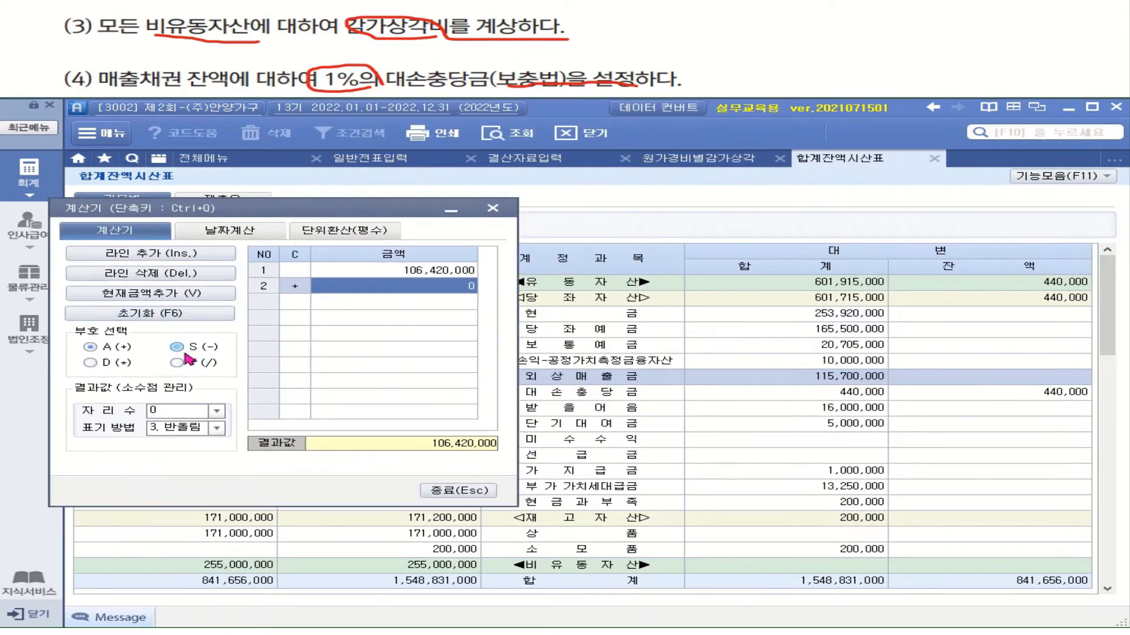
click(123, 366)
text(0.01)
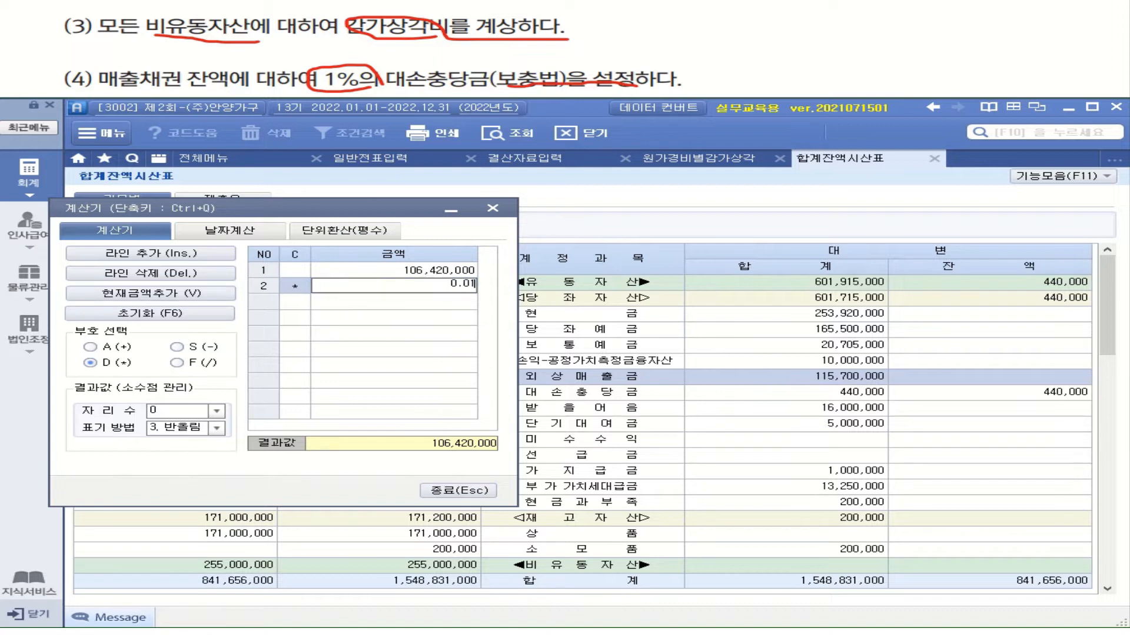
key(Return)
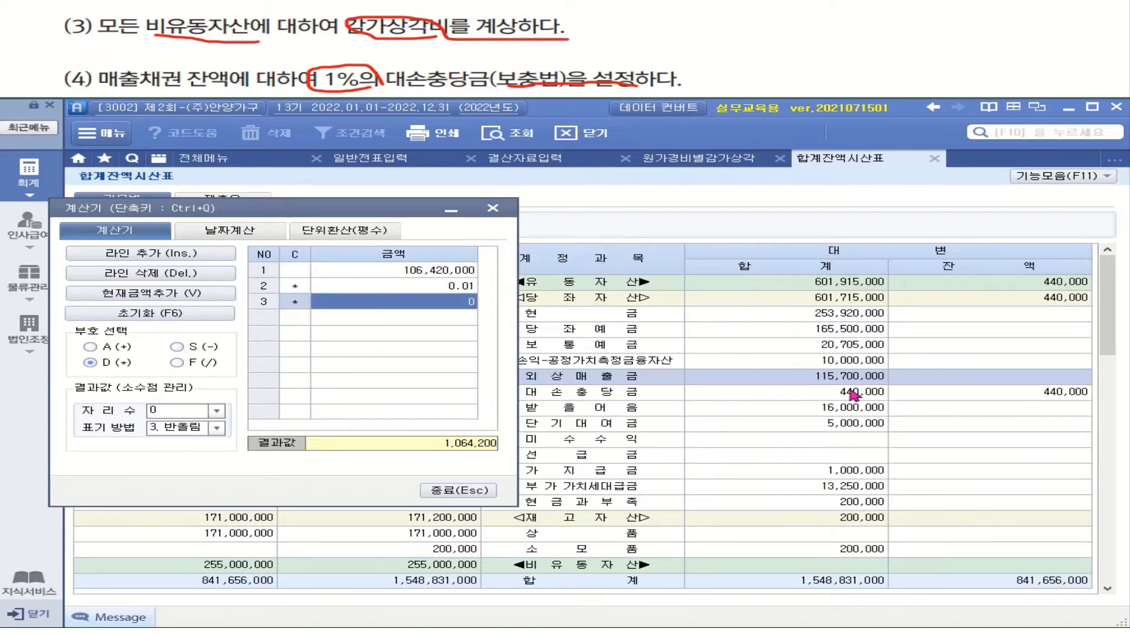
Subtract the existing bad-debt allowance (대손충당금) balance of 440,000 in the calculation
click(1072, 396)
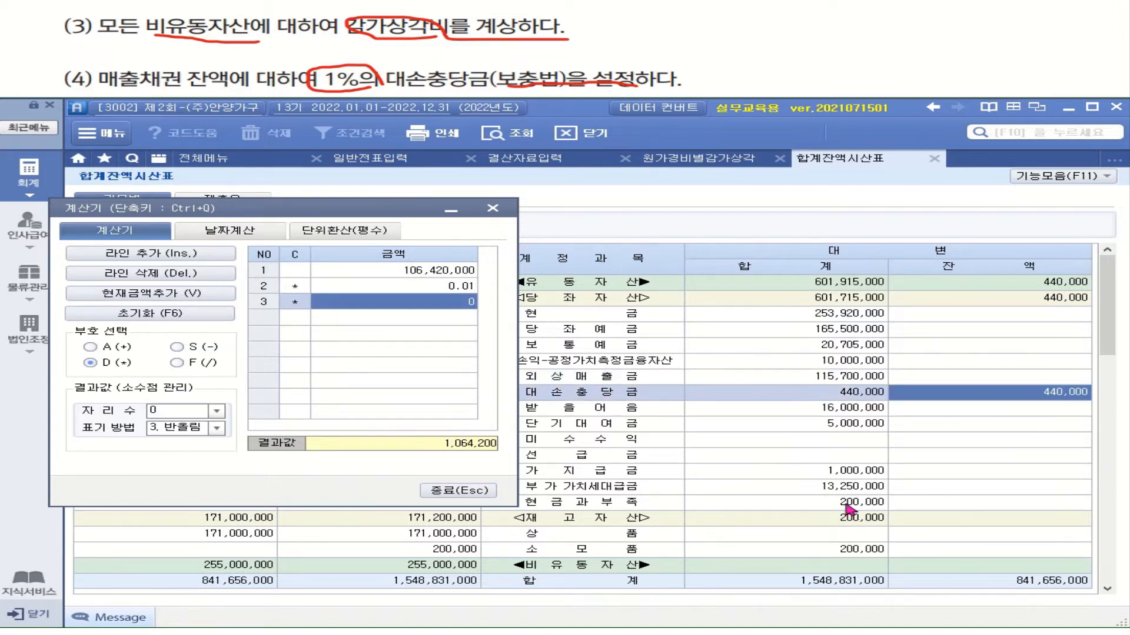
click(196, 348)
text(4400000)
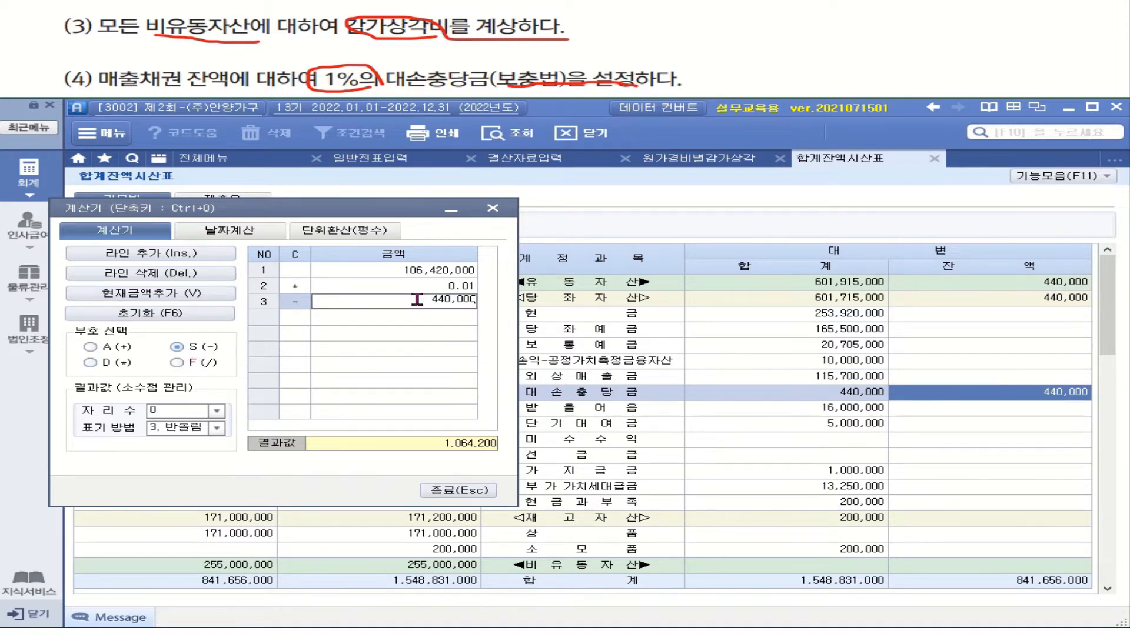
key(Return)
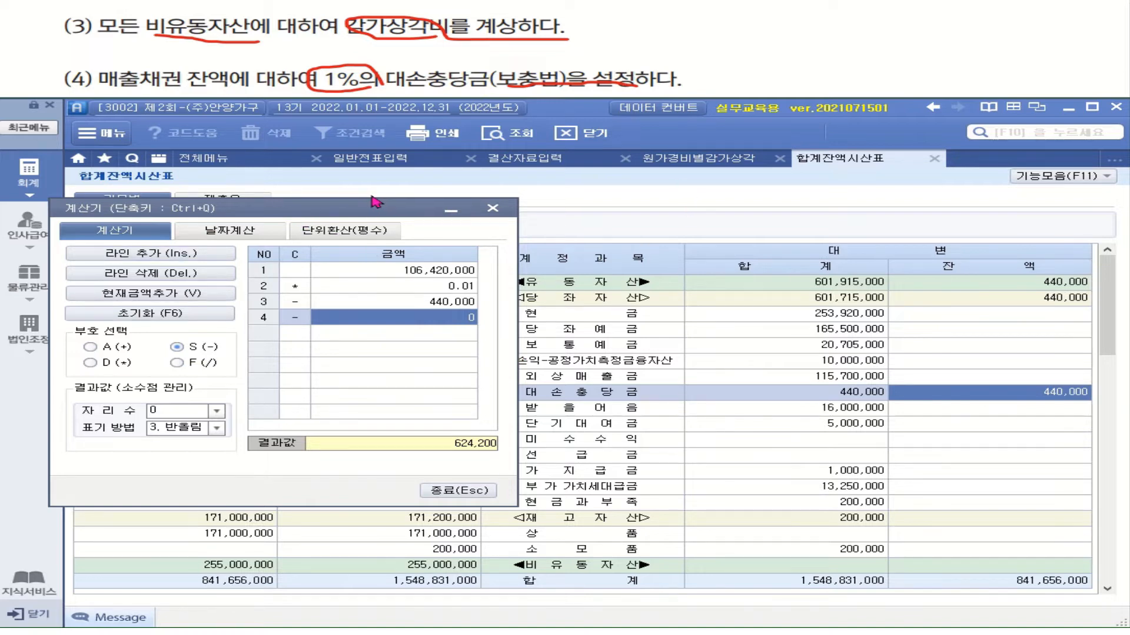
Enter 624,200 as the accounts receivable (외상매출금) bad debt expense in the closing data and close the calculator
click(542, 168)
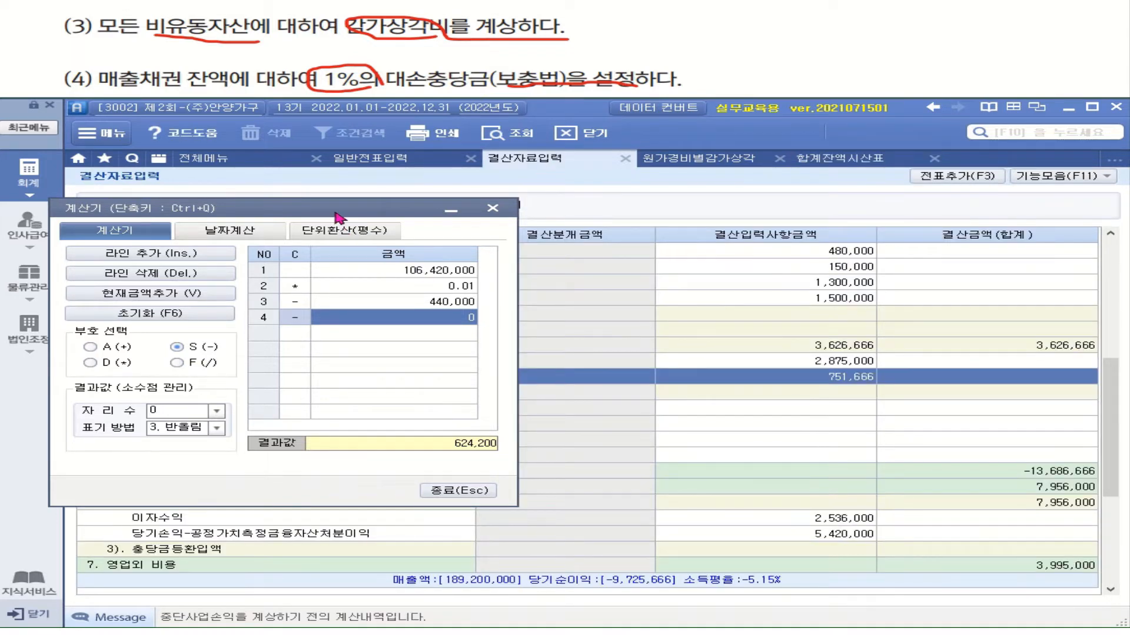
drag(339, 208, 336, 124)
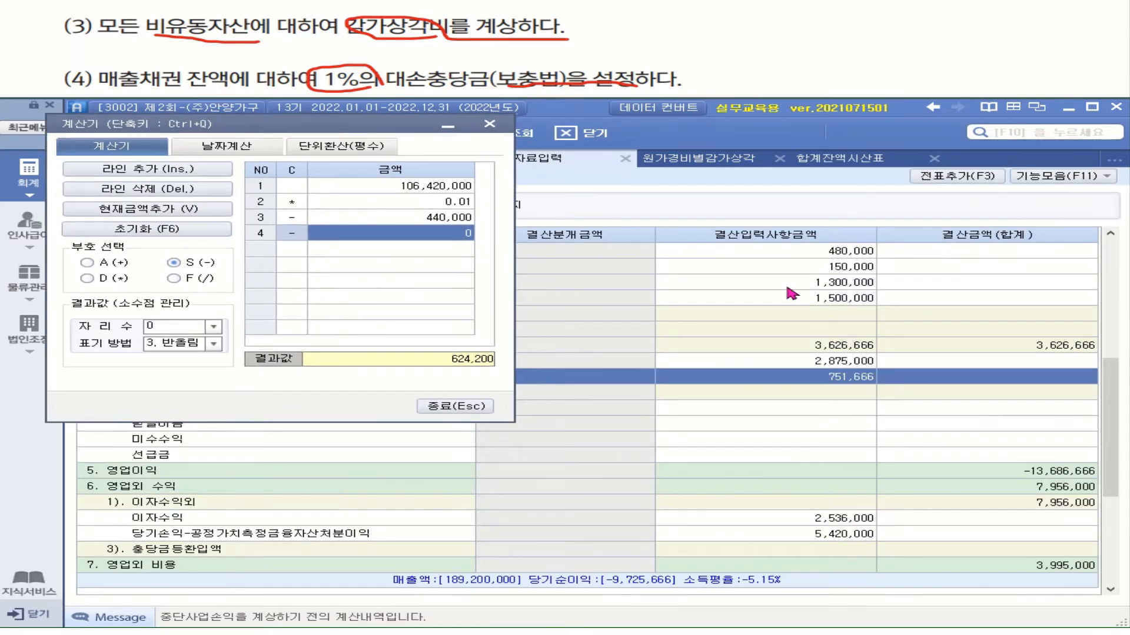
click(1110, 234)
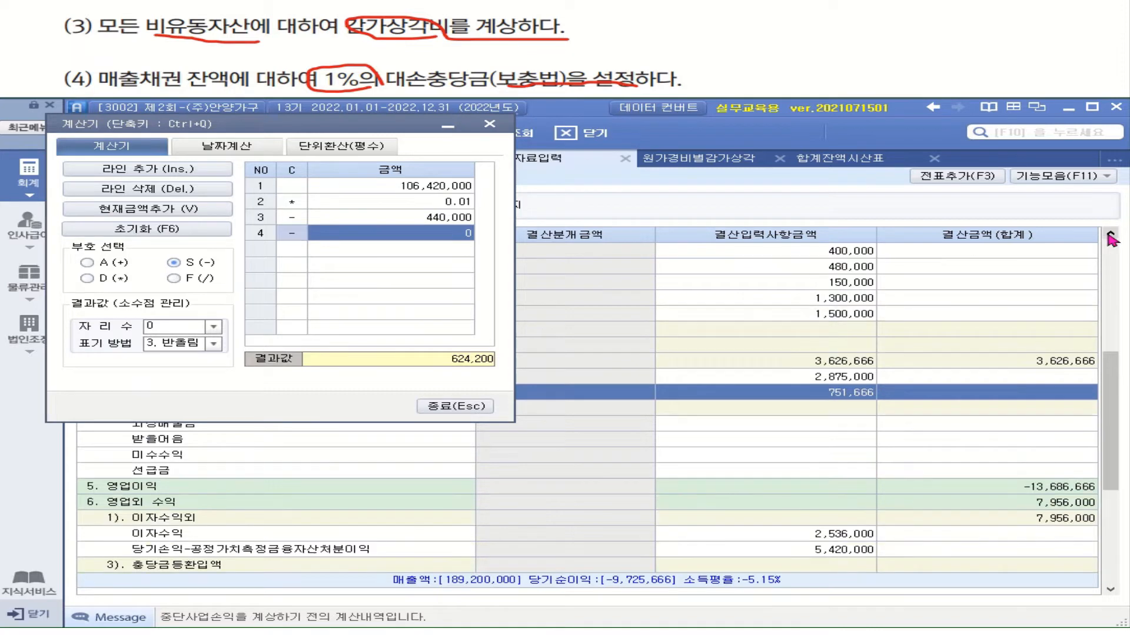
click(1110, 234)
click(1110, 234)
click(1109, 235)
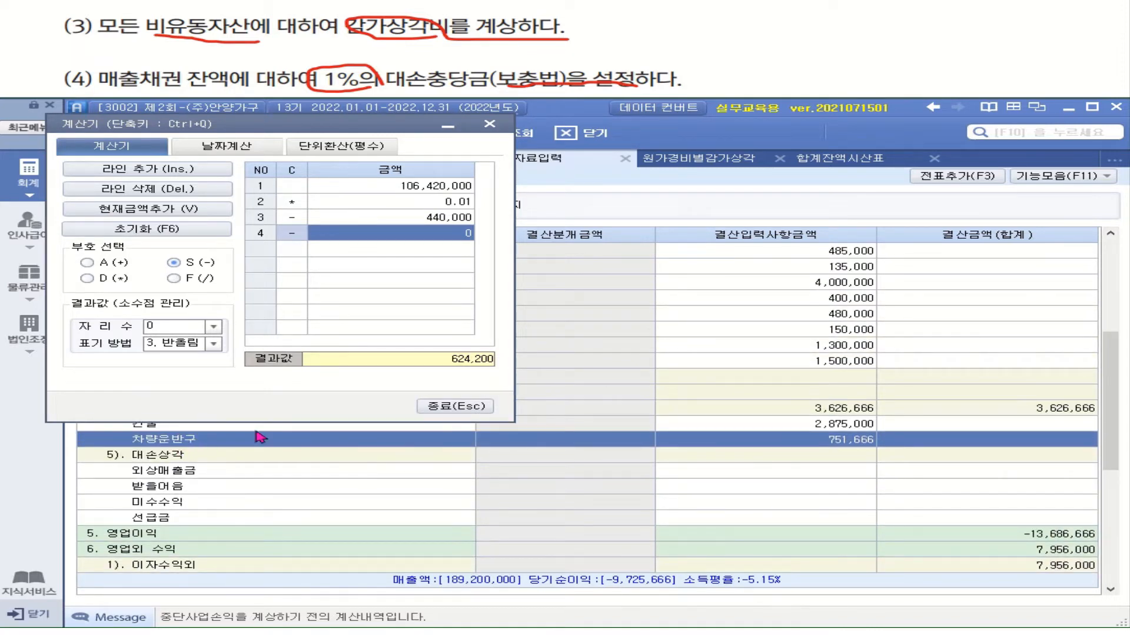
click(781, 472)
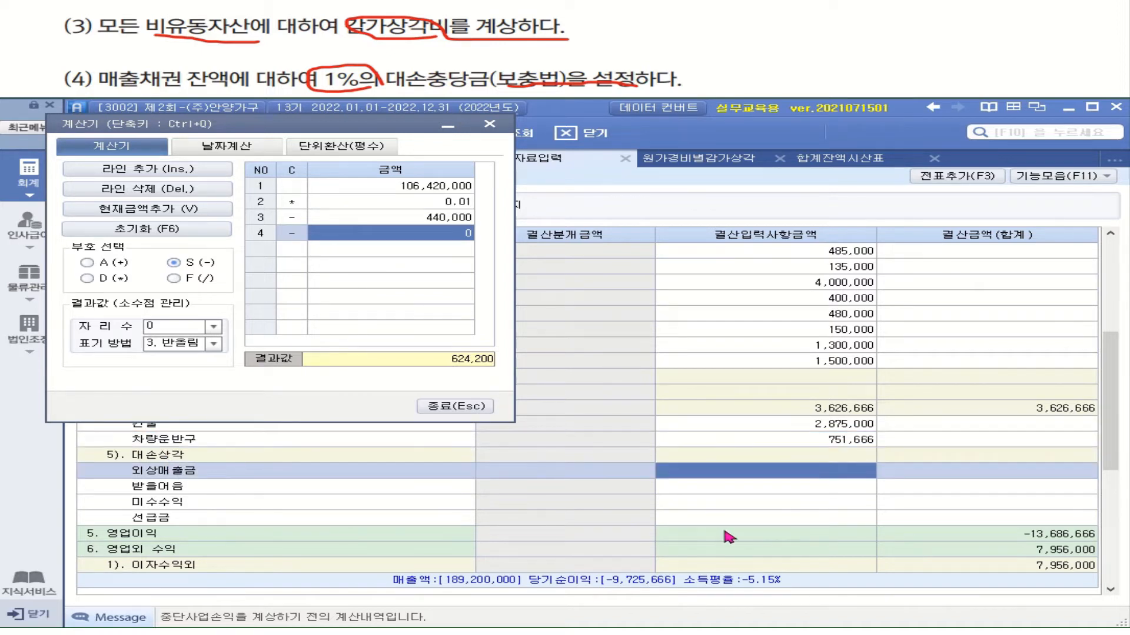
text(624)
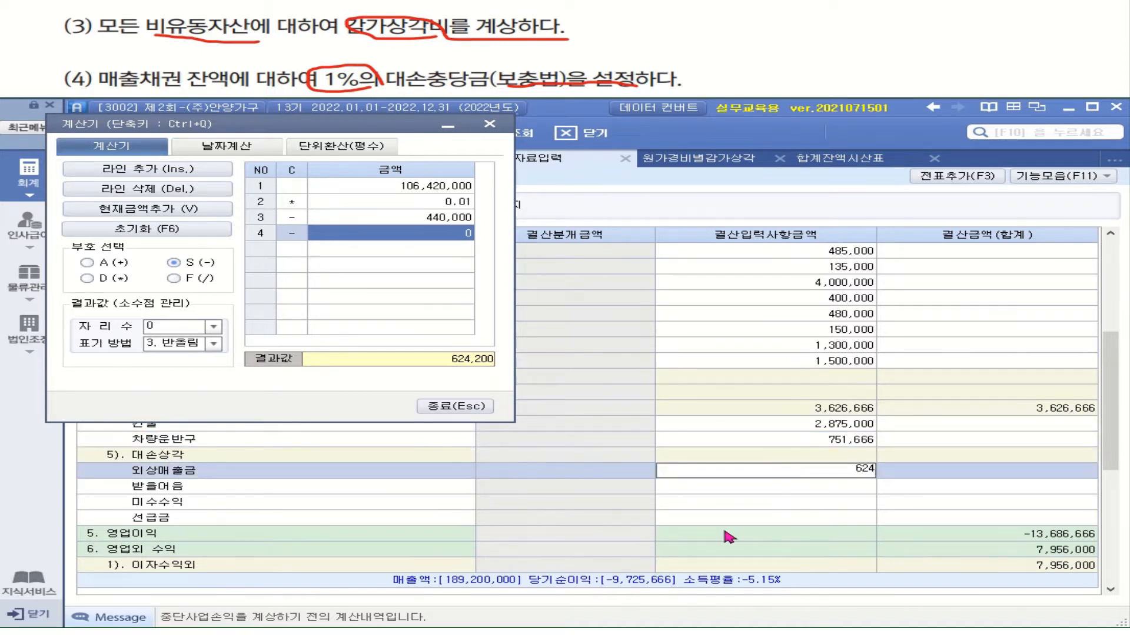
text(,200)
key(Return)
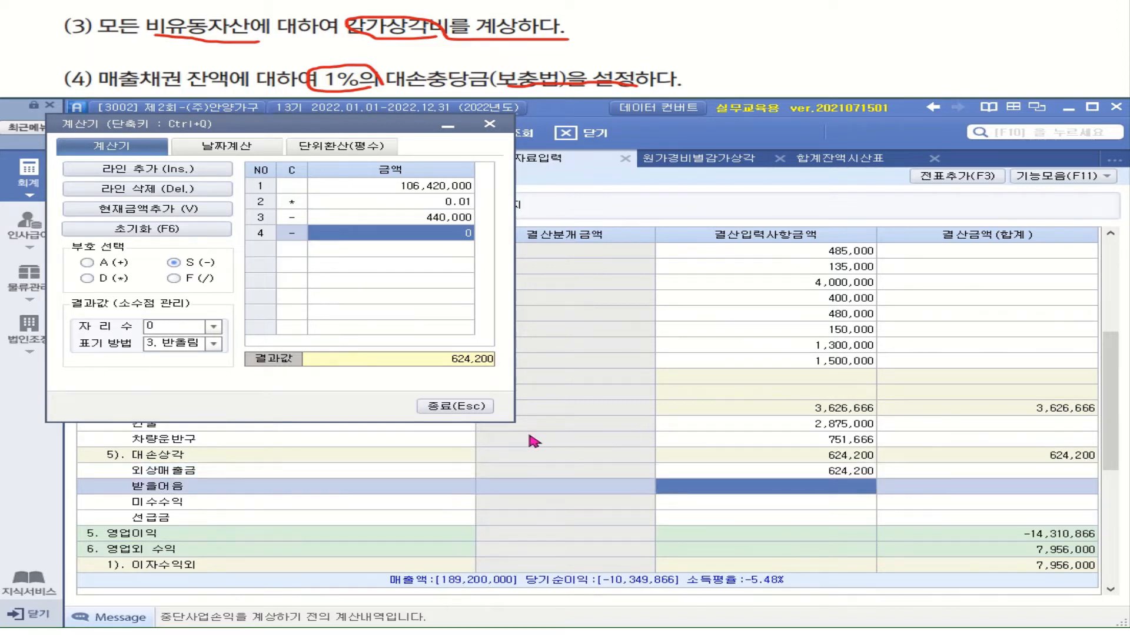
click(458, 407)
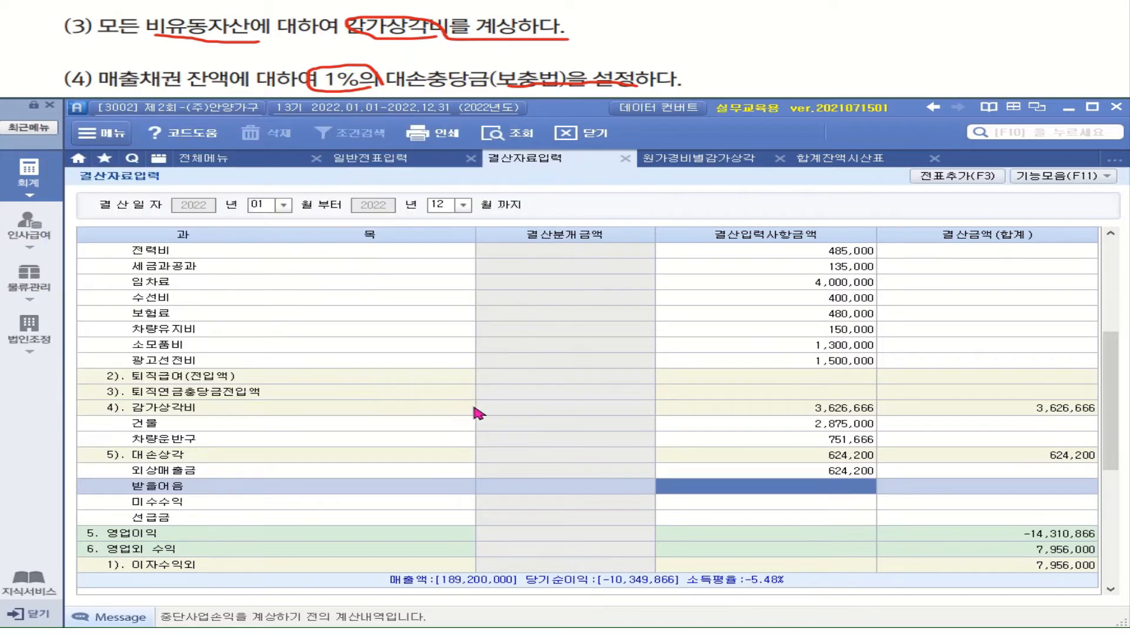
Check the notes receivable (받을어음) balance in the trial balance and enter 250,000 as its bad debt expense in the closing data
click(843, 160)
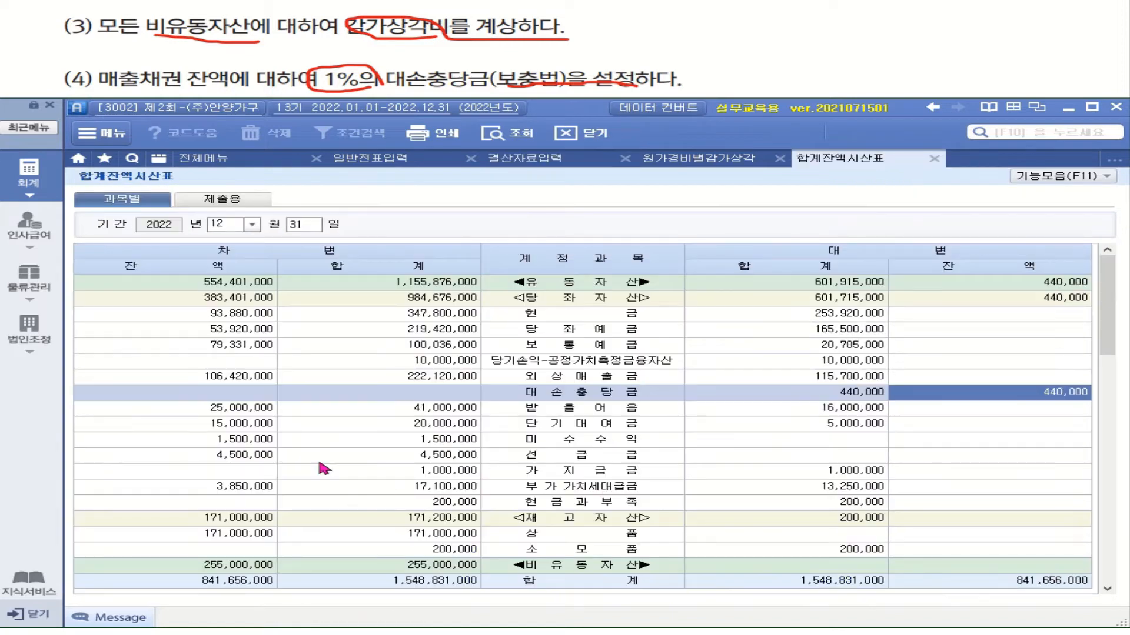
click(260, 412)
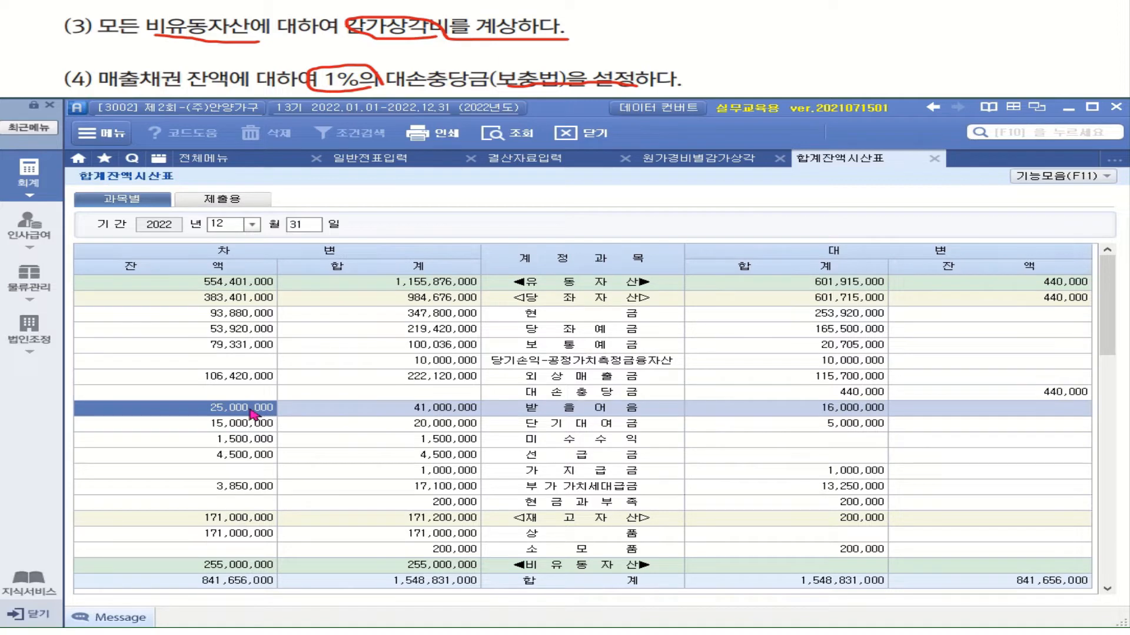
right_click(250, 408)
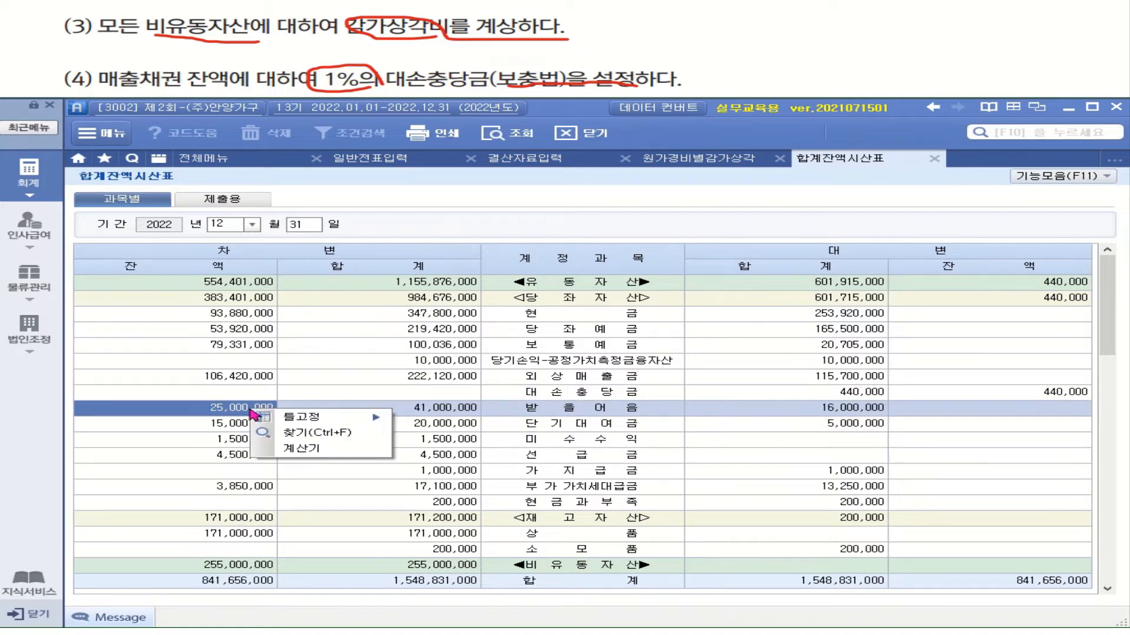
click(221, 412)
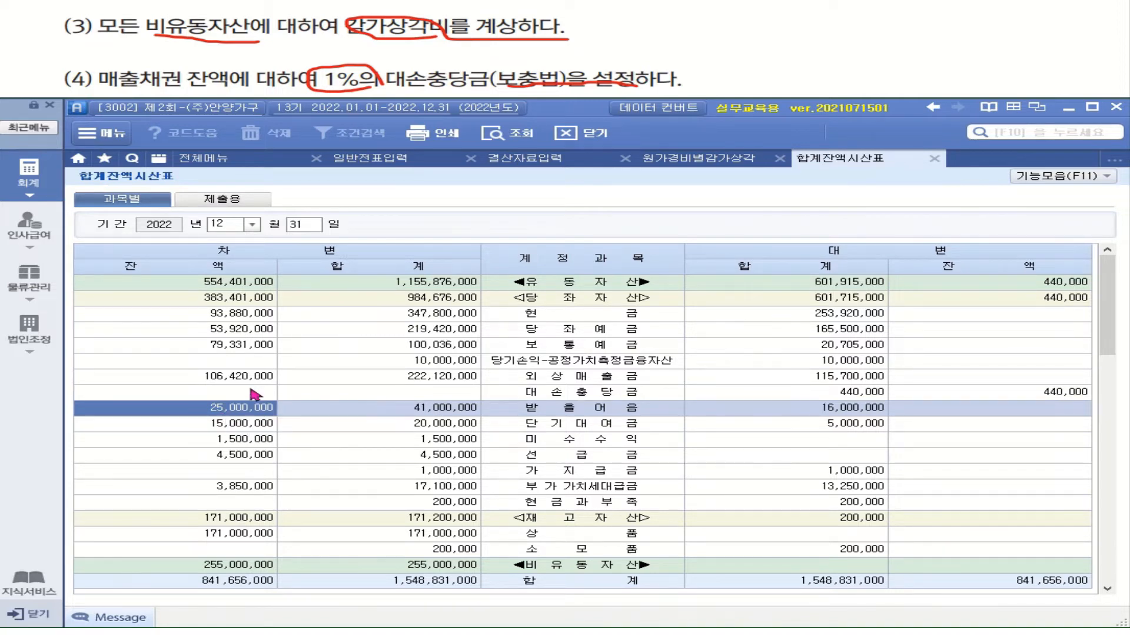
click(557, 159)
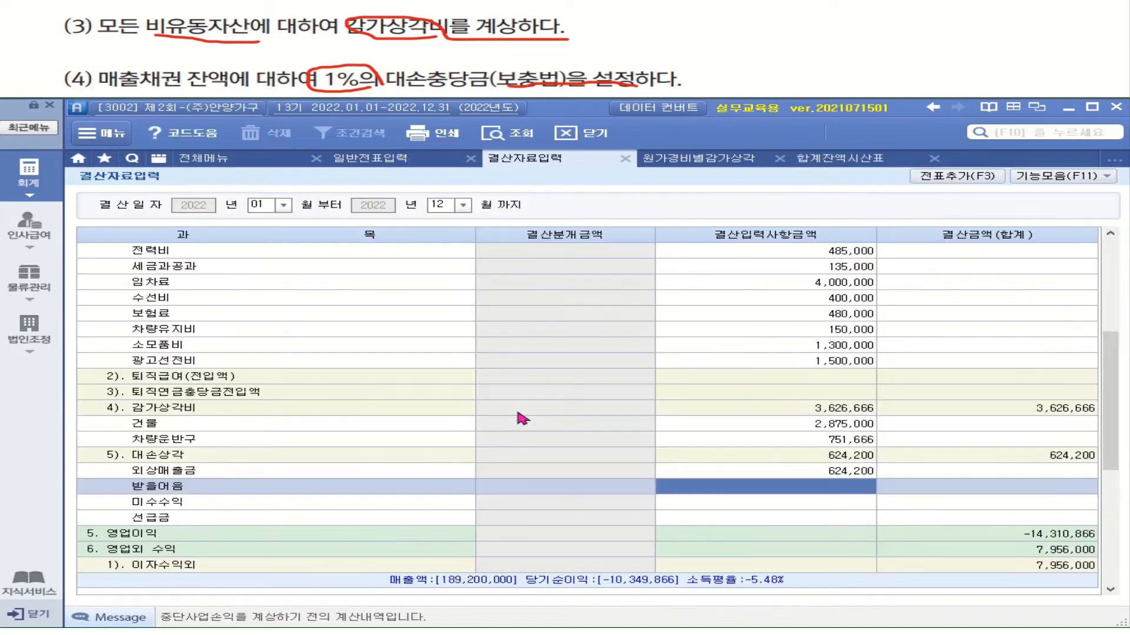
text(25,000,000)
click(864, 487)
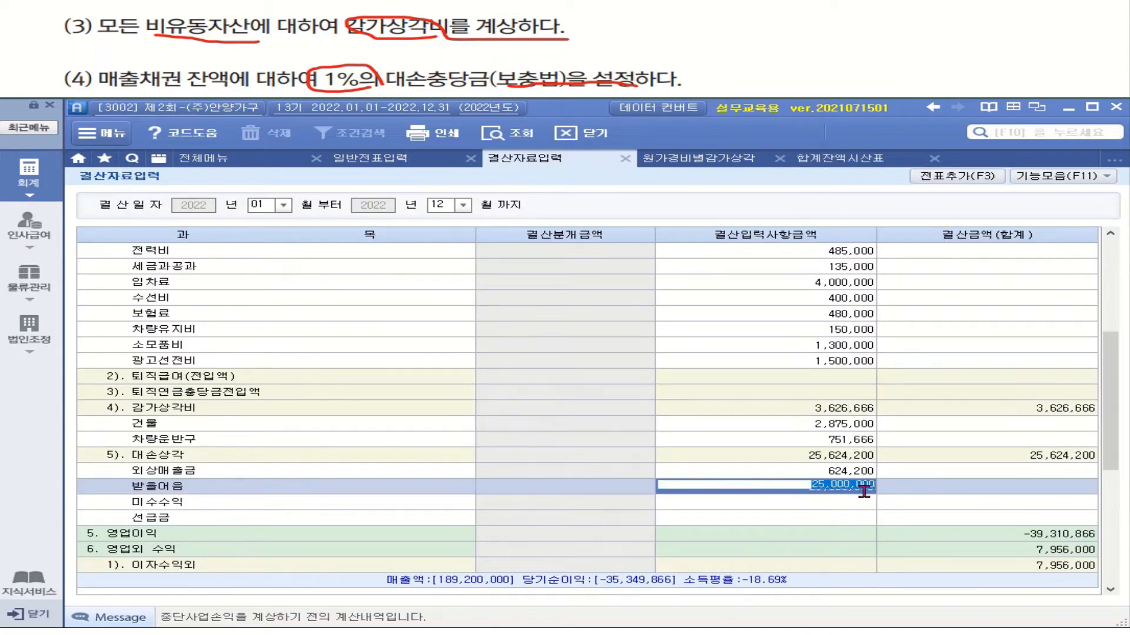
drag(860, 491, 872, 491)
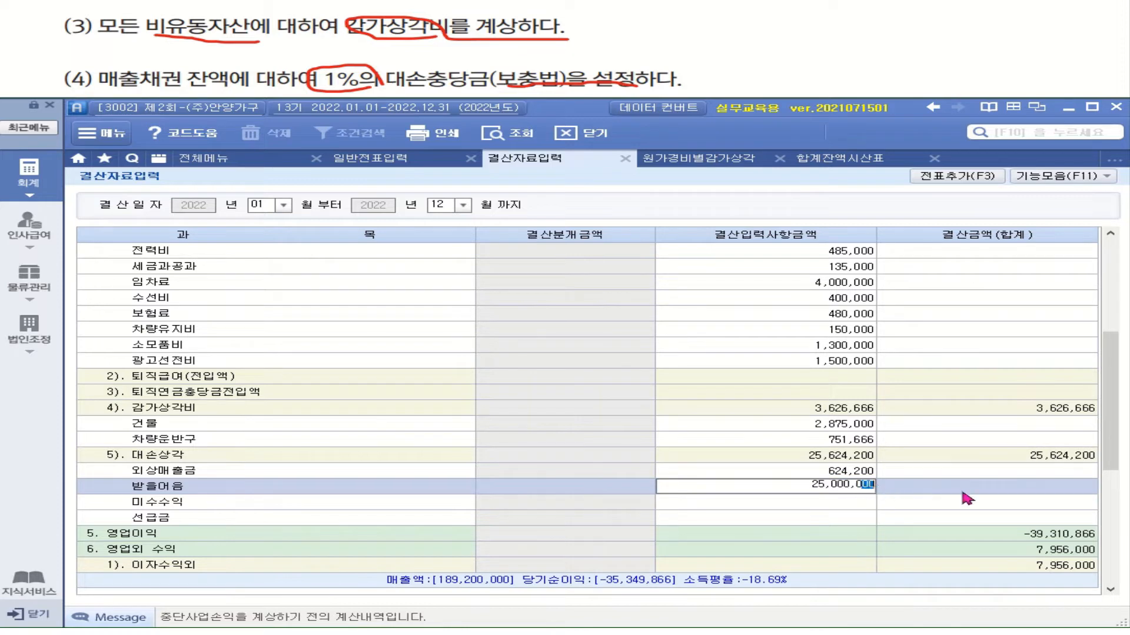
key(BackSpace)
click(883, 506)
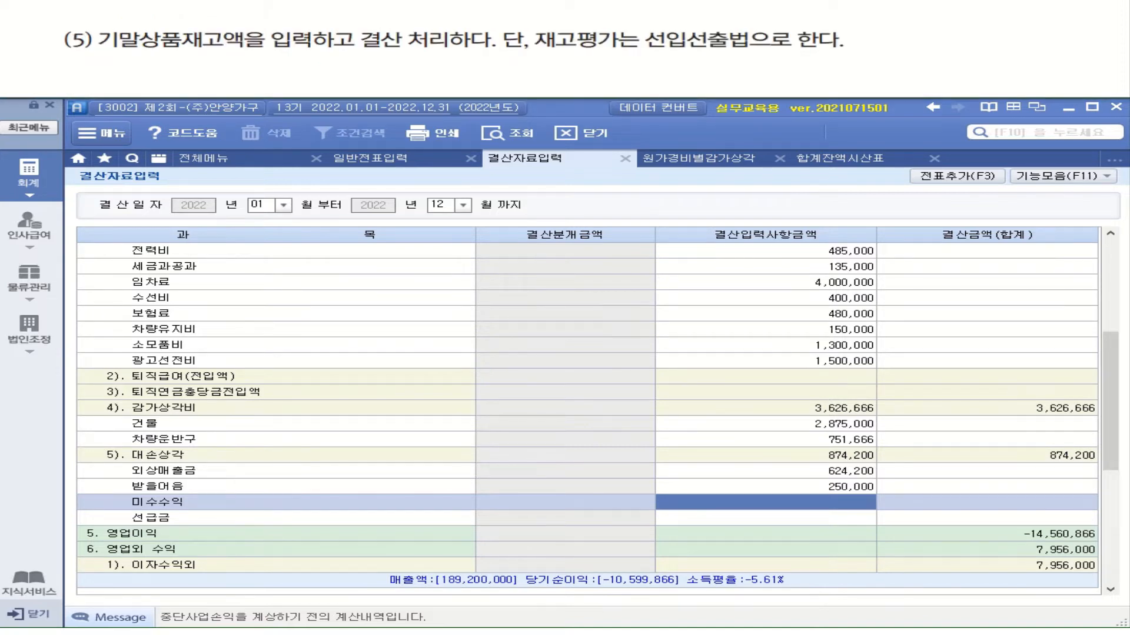
drag(344, 51, 451, 57)
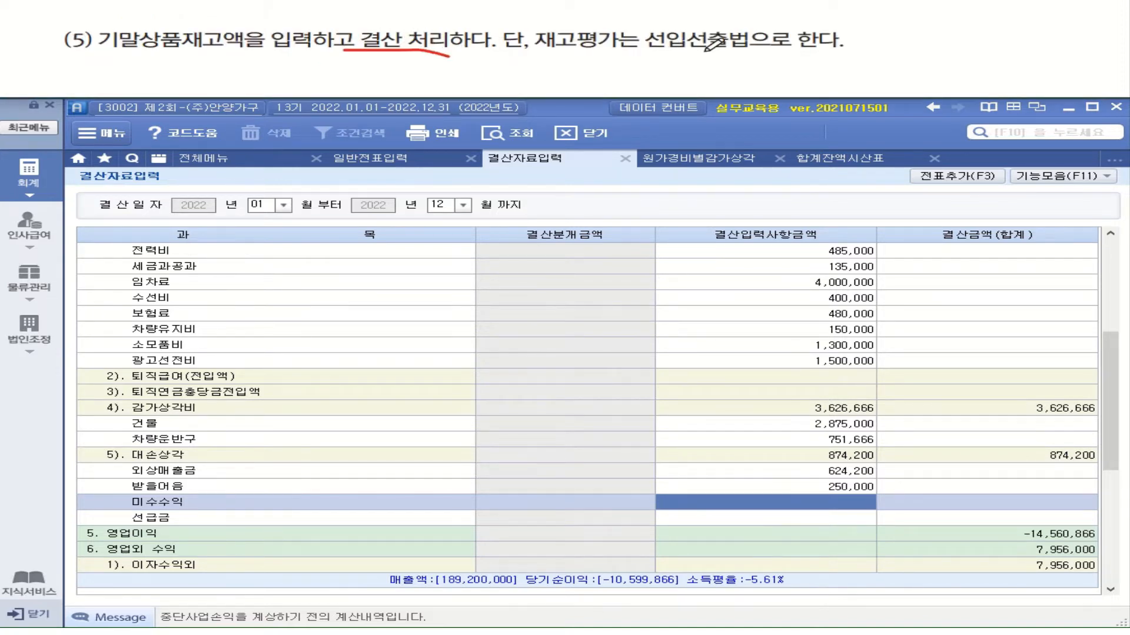
drag(659, 49, 821, 52)
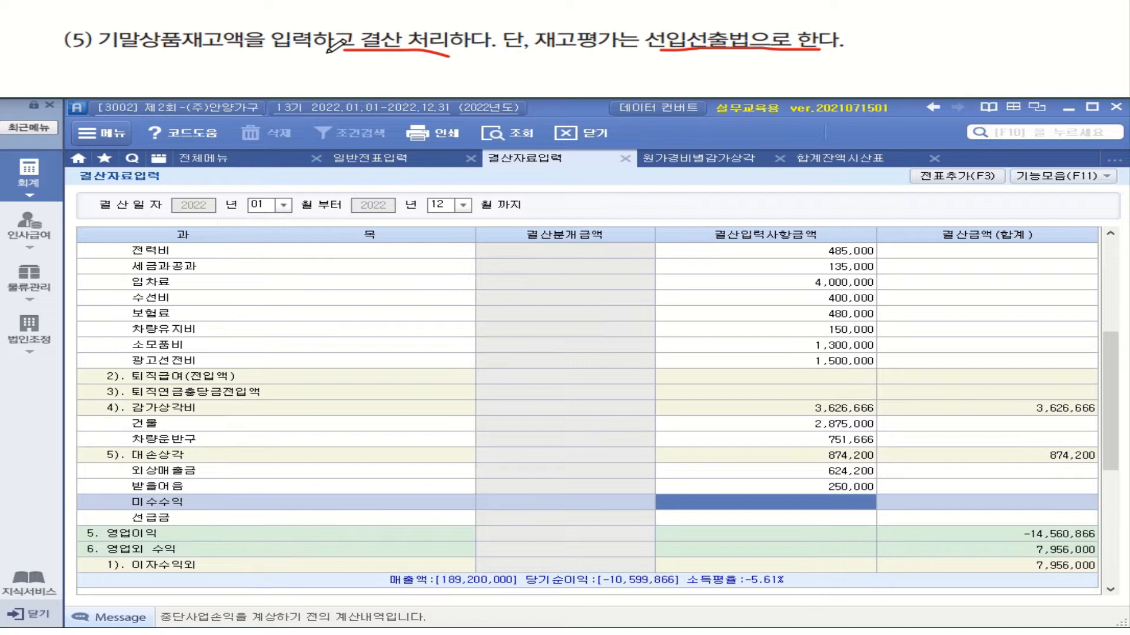
Query the inventory ledger (재고자산수불부) in logistics management for all items from 2022-01-01 to 2022-12-31
click(39, 289)
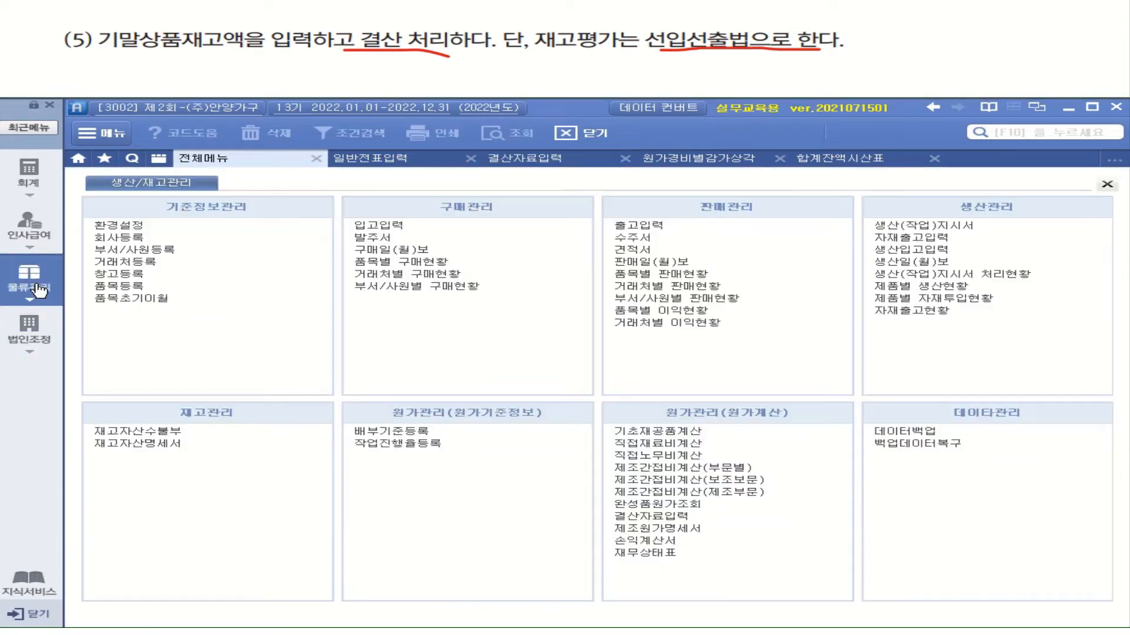
click(141, 434)
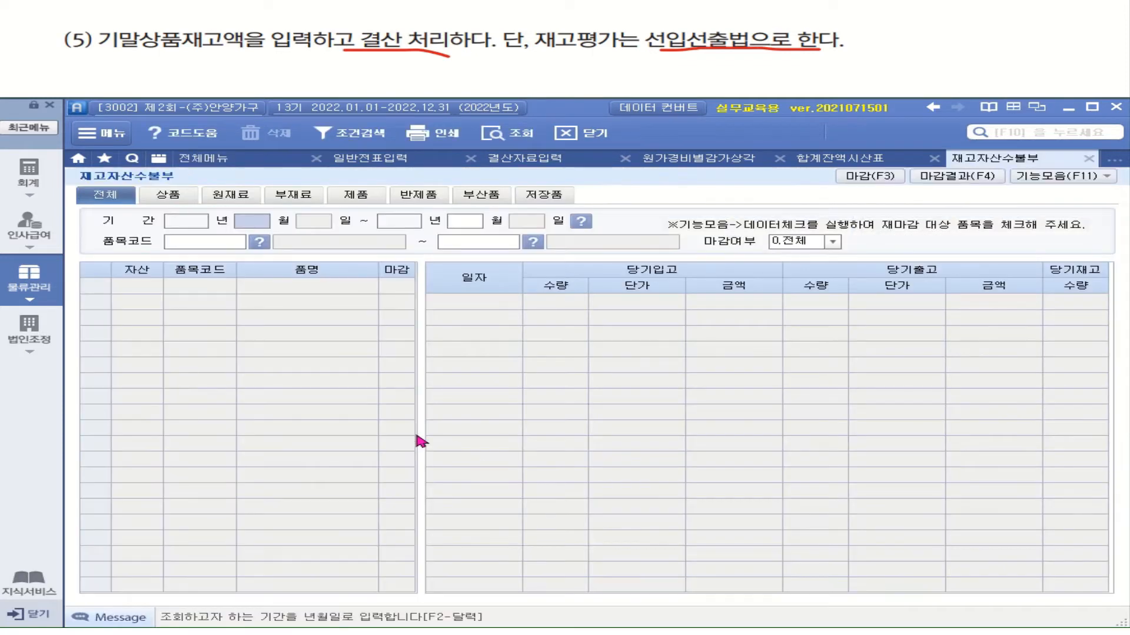
key(Return)
key(Return)
key(Return)
key(Return)
key(Return)
key(Return)
key(Return)
key(Return)
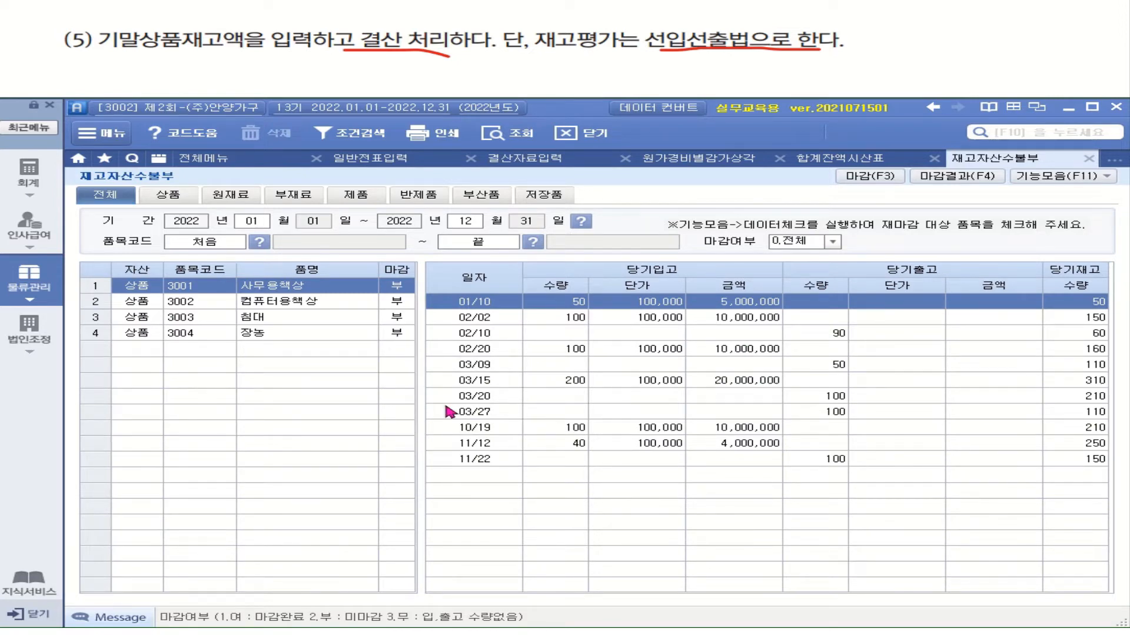
Apply first-in, first-out (선입선출법) as the inventory valuation method for all inventory categories
click(1105, 176)
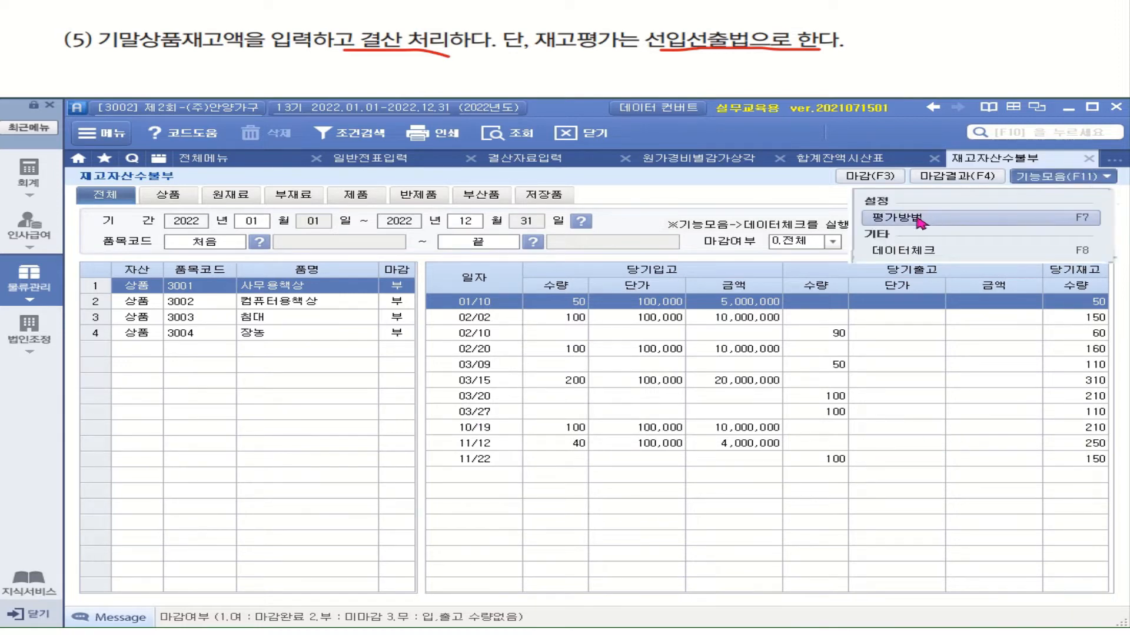
click(918, 219)
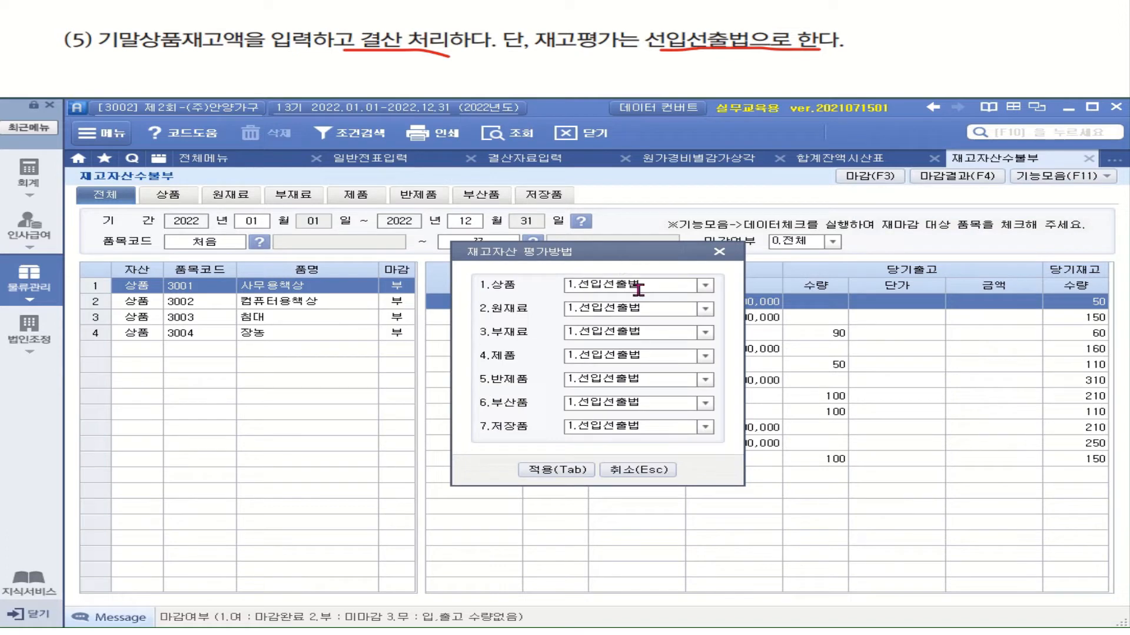
click(576, 471)
Run a batch closing (일괄마감) of the inventory items and check the entries of item 3004 장농
click(870, 176)
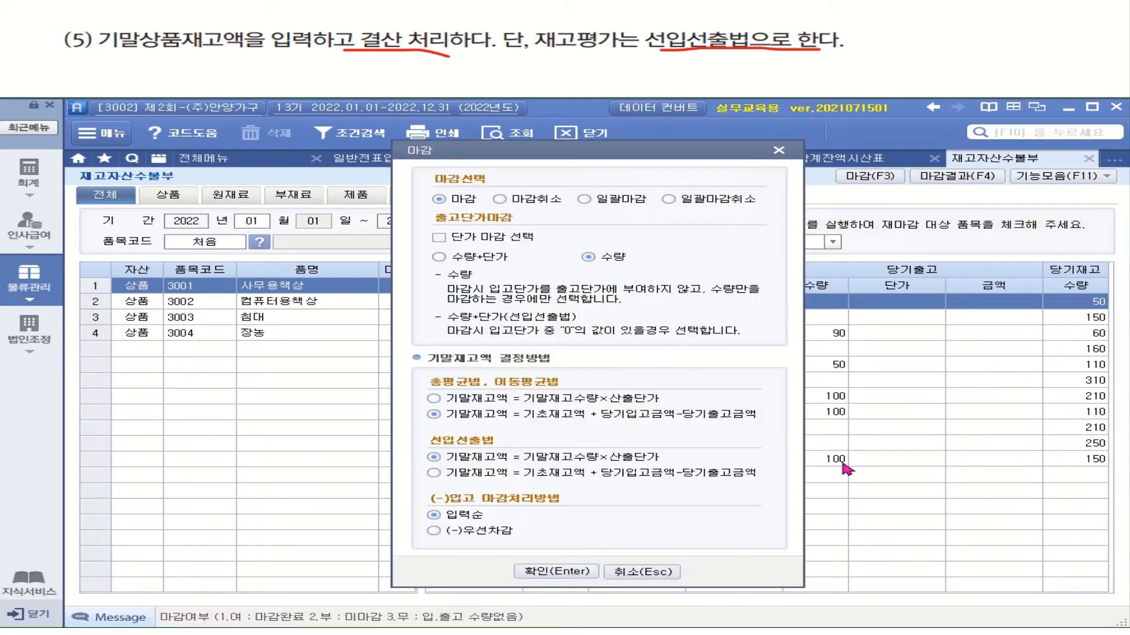
click(601, 201)
click(579, 568)
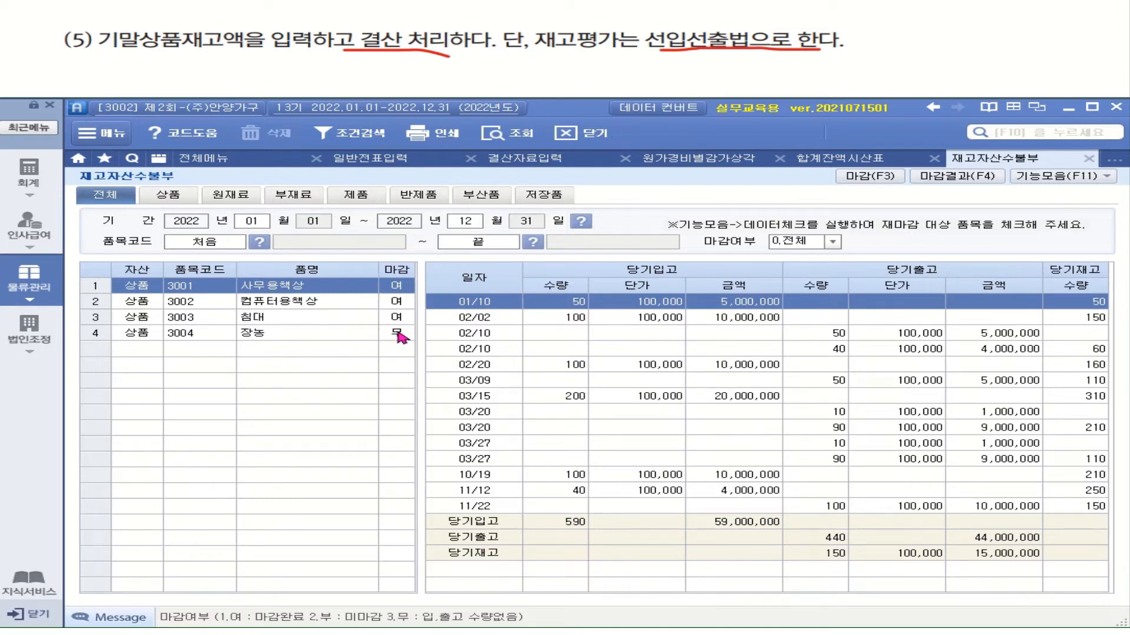
click(400, 333)
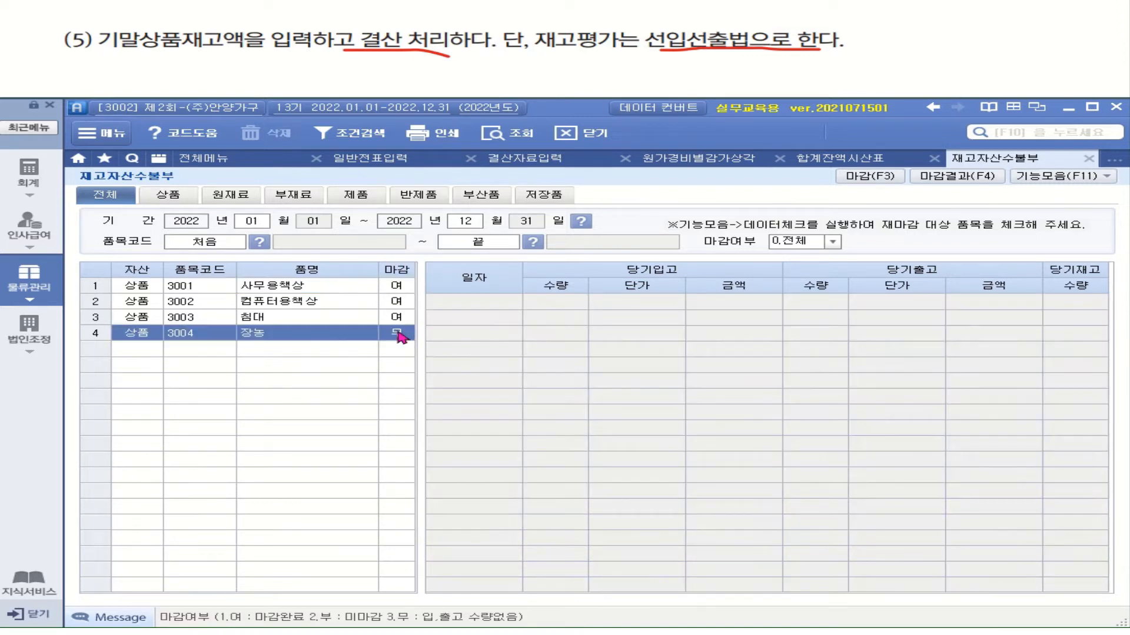
Check the ledger entries of 침대 and 컴퓨터용책상, and query the inventory statement (재고자산명세서) for all items as of December 2022
click(404, 318)
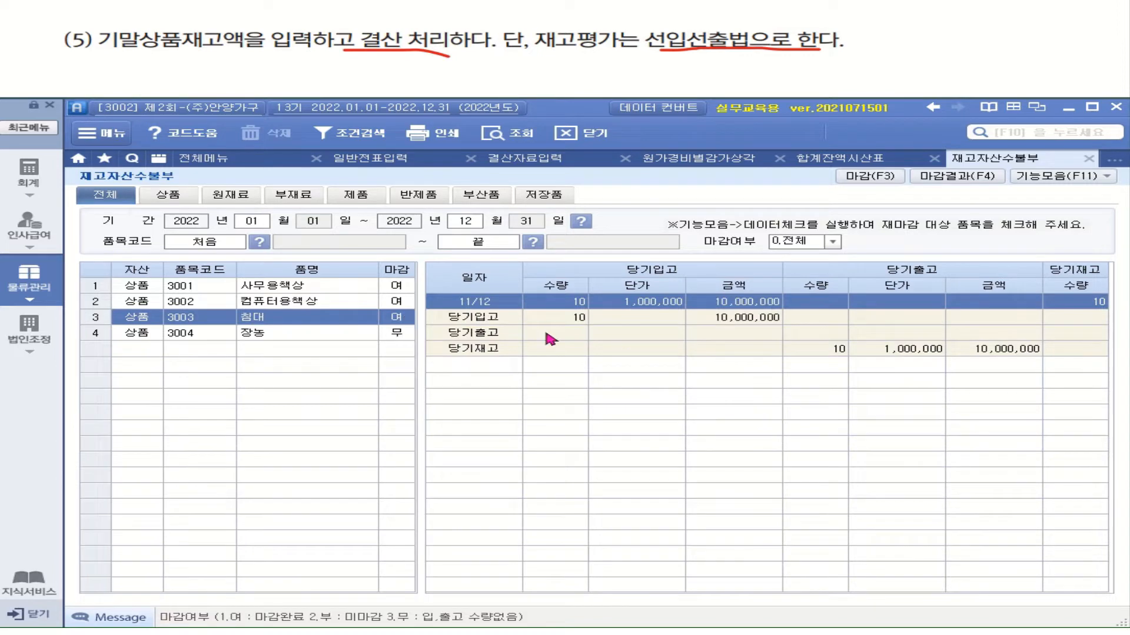
click(379, 301)
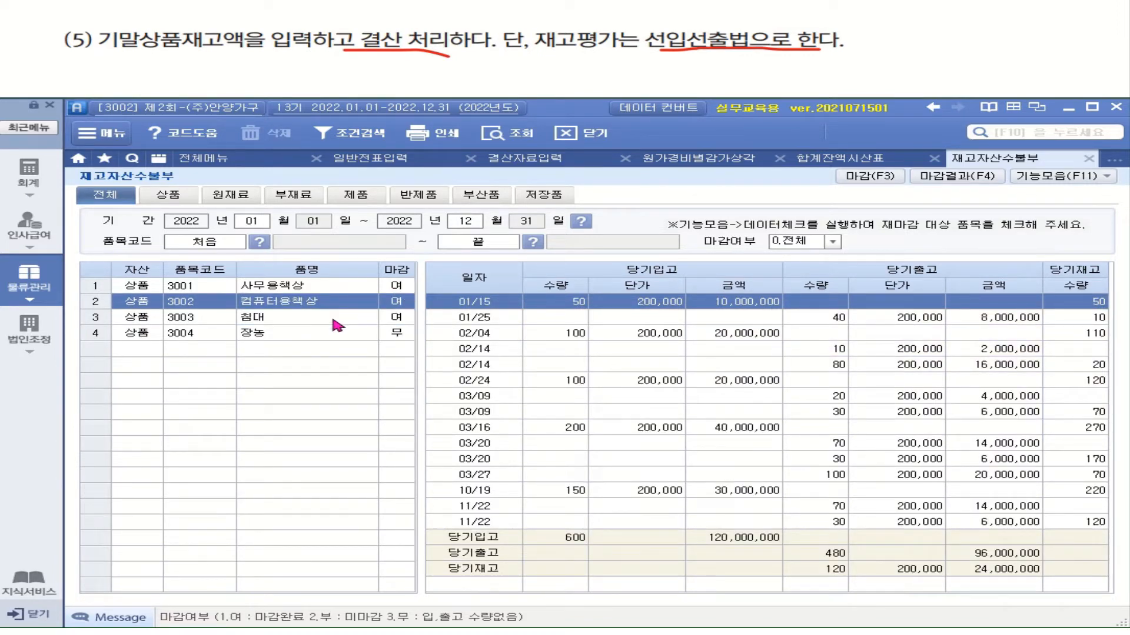
click(203, 158)
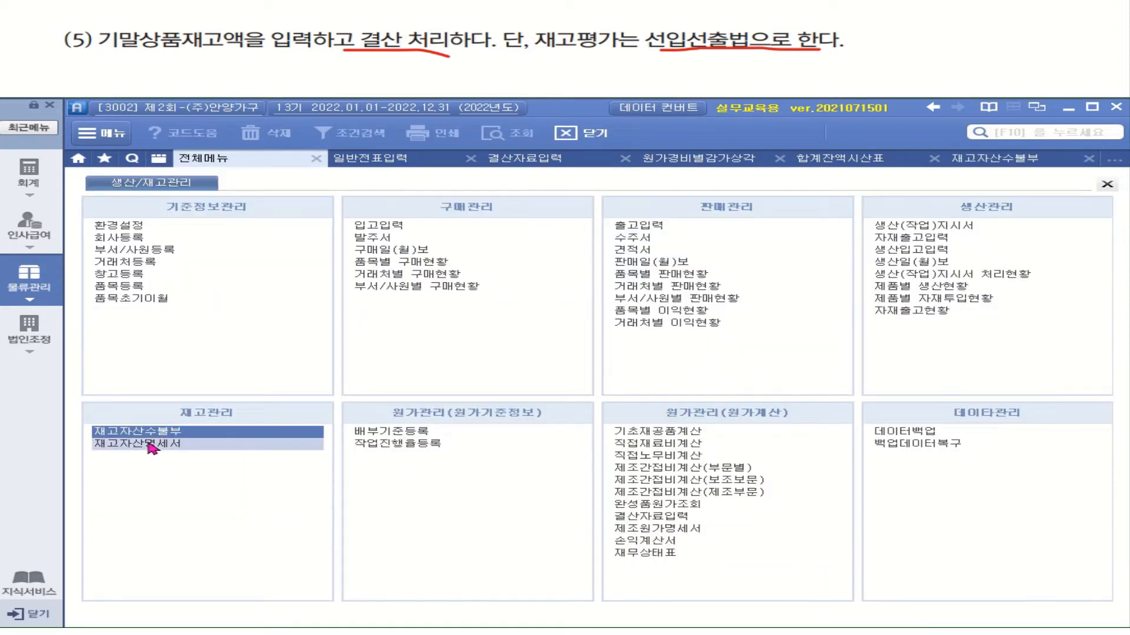
click(151, 444)
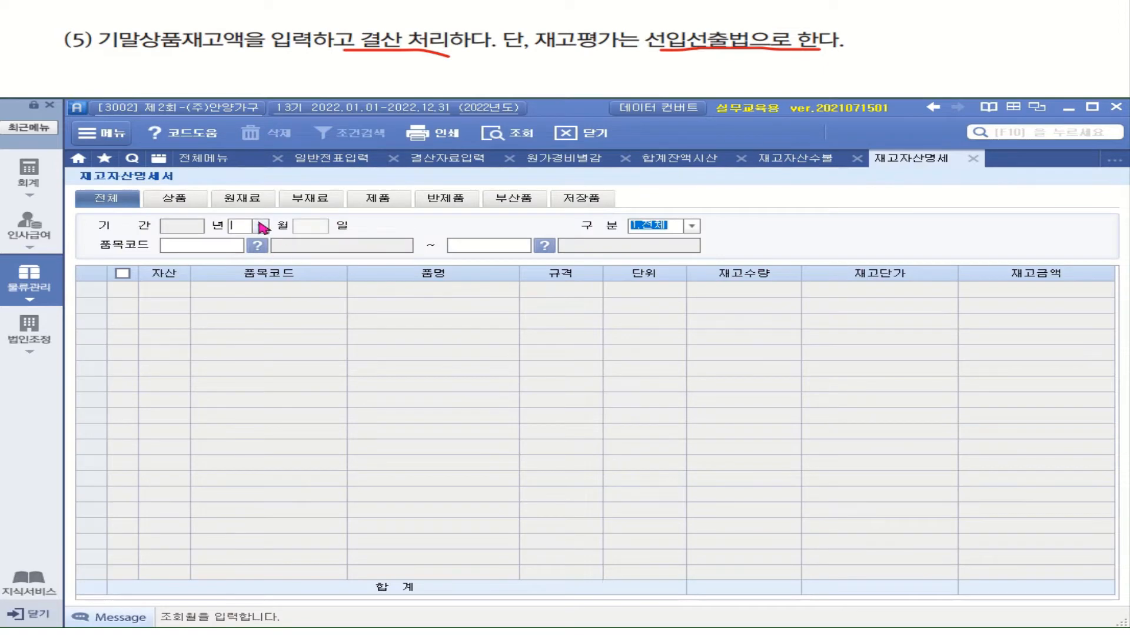
click(263, 228)
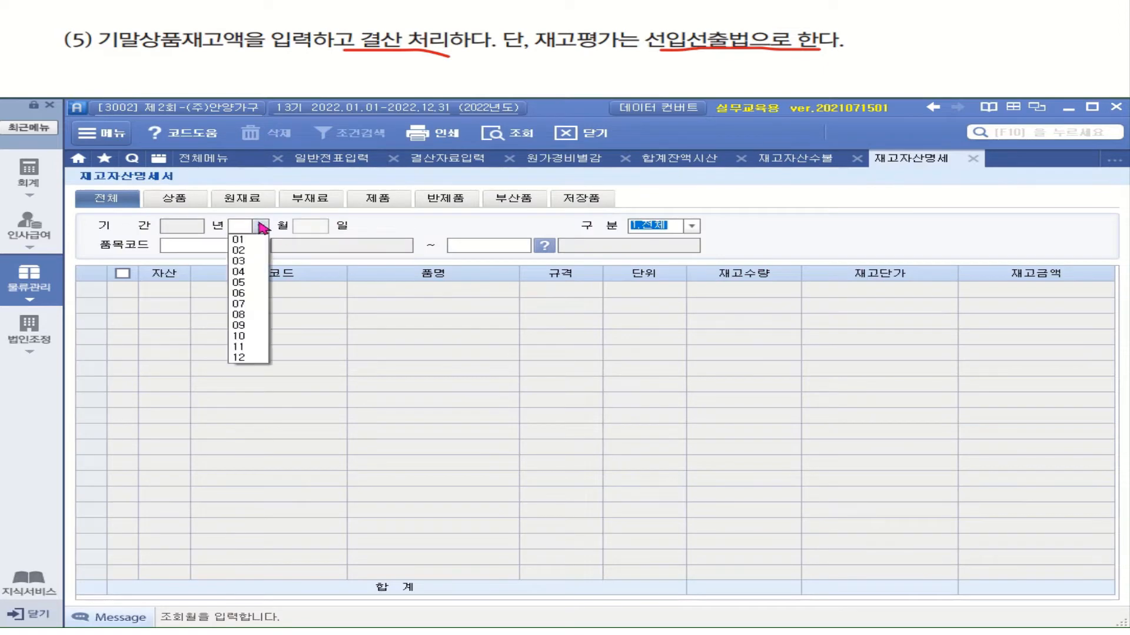
click(247, 361)
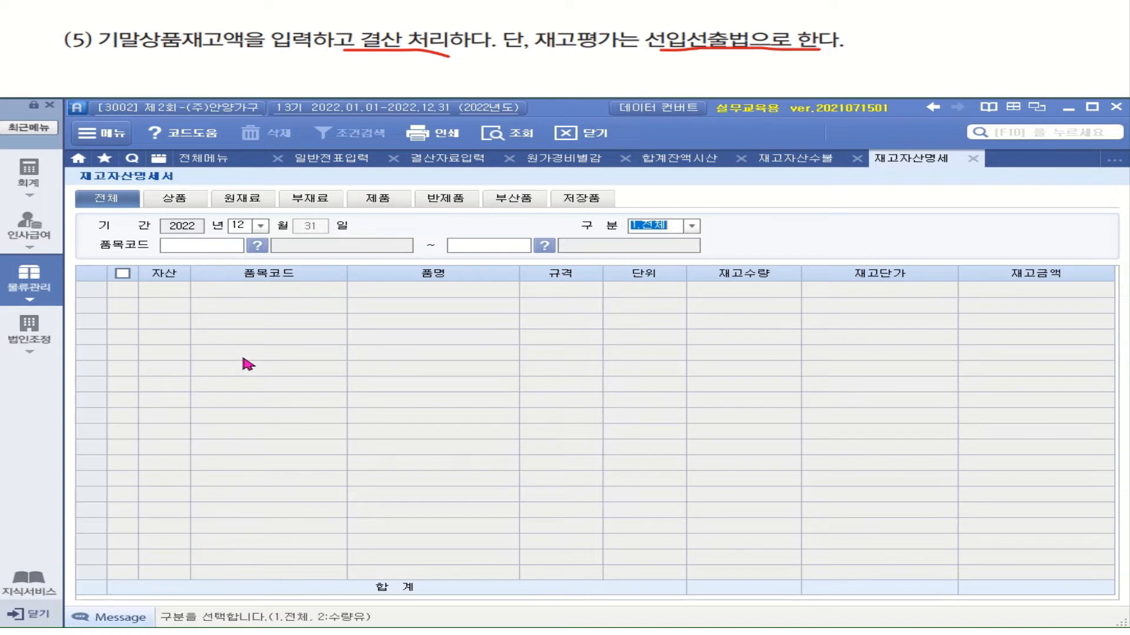
key(Return)
key(Return)
key(Return)
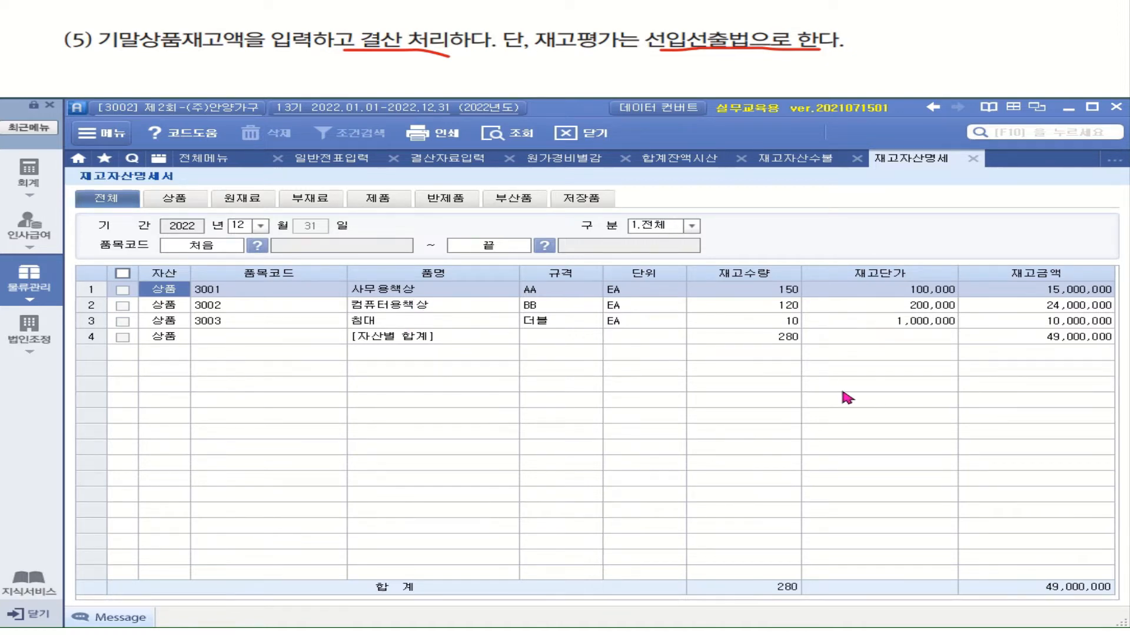
click(1077, 338)
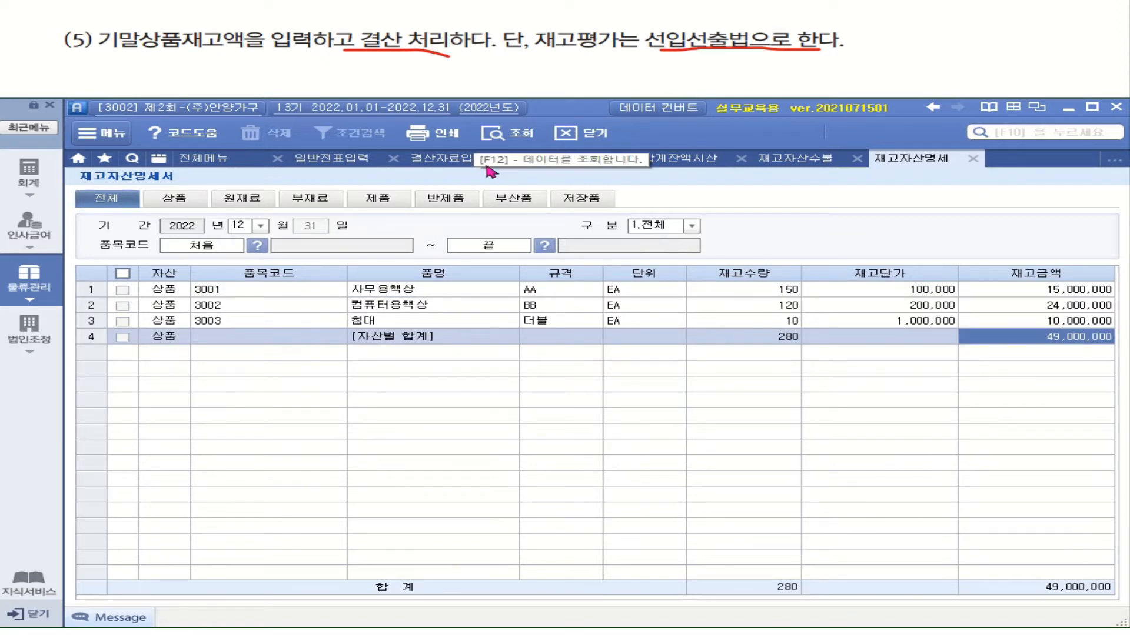
Enter 49,000,000 as the ending merchandise inventory (기말 상품 재고액) in the closing data (결산자료입력)
click(449, 162)
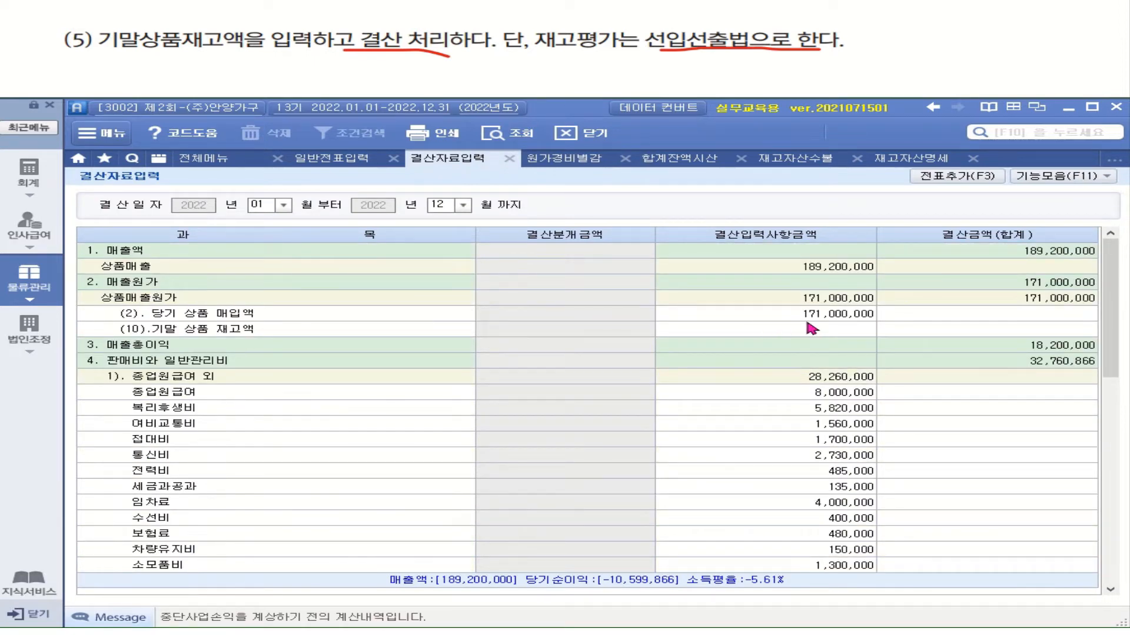
click(823, 329)
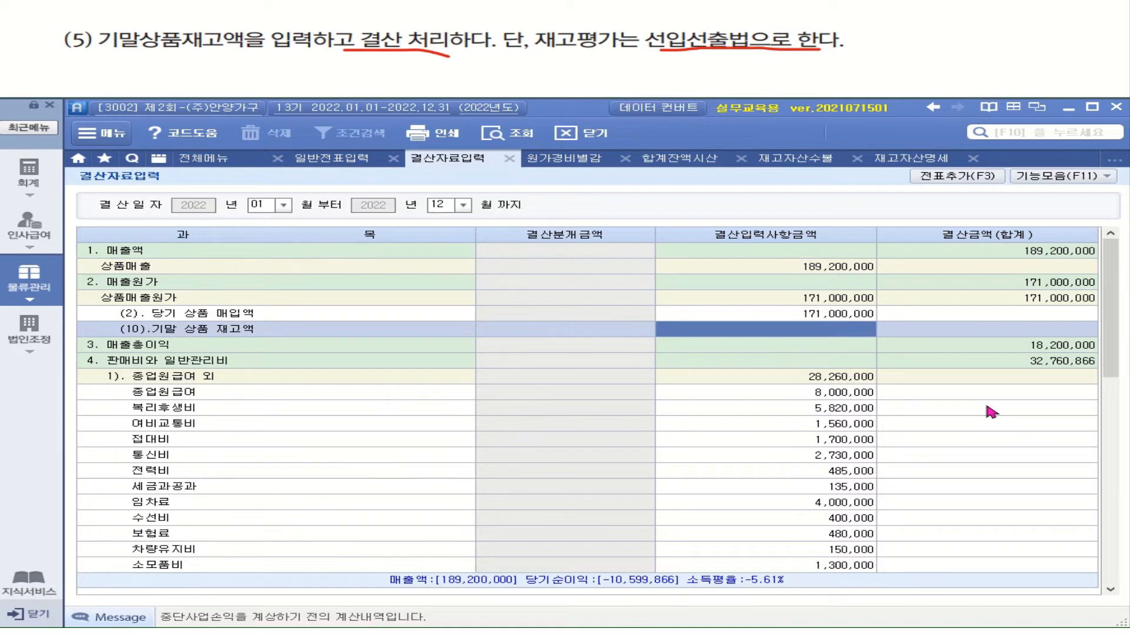
text(49000000)
key(Return)
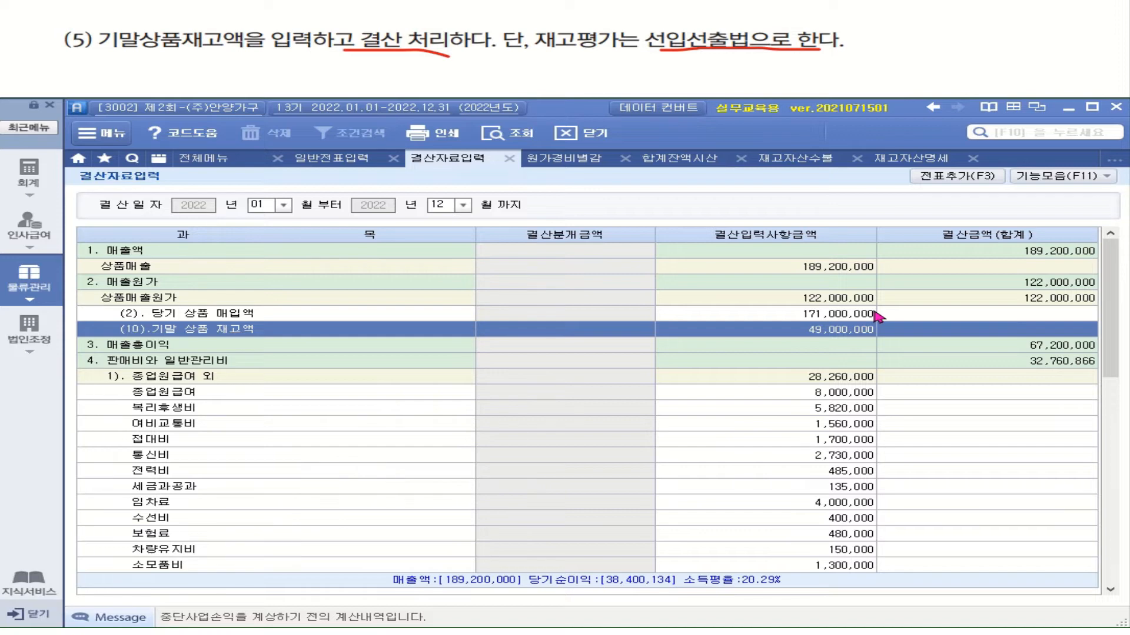
Add the closing entries from the closing data to the general vouchers
click(931, 177)
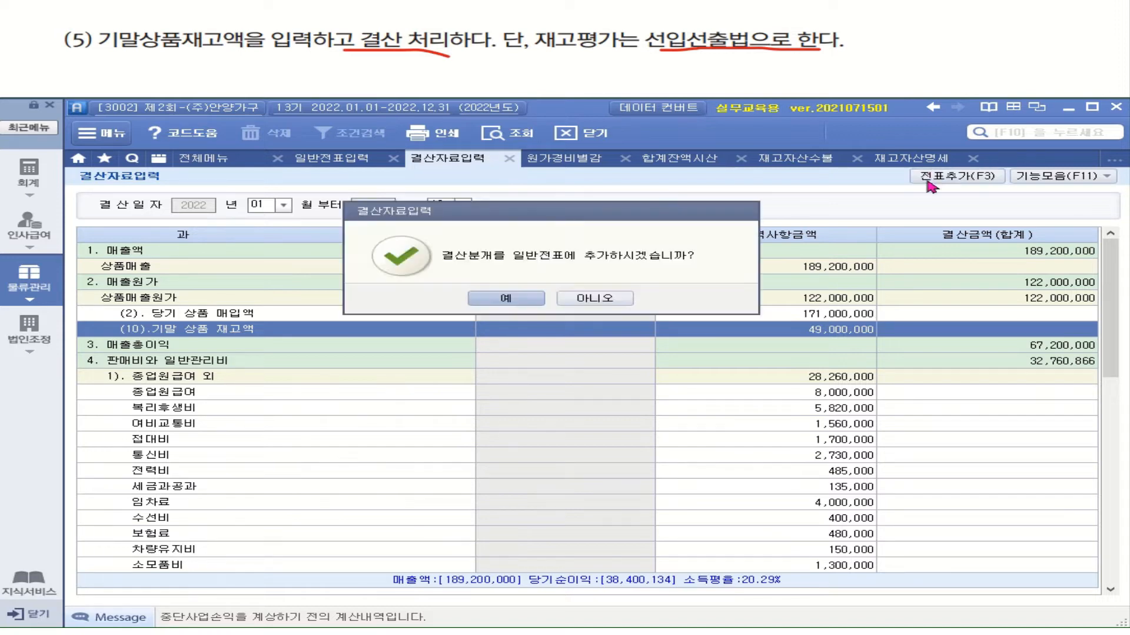
click(529, 303)
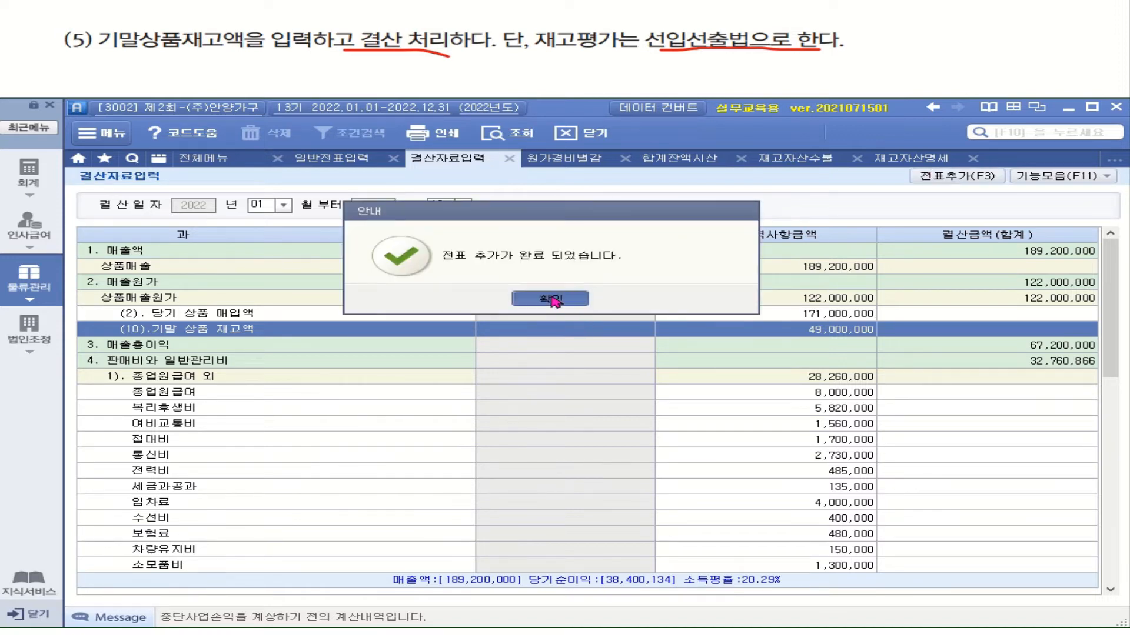
click(543, 298)
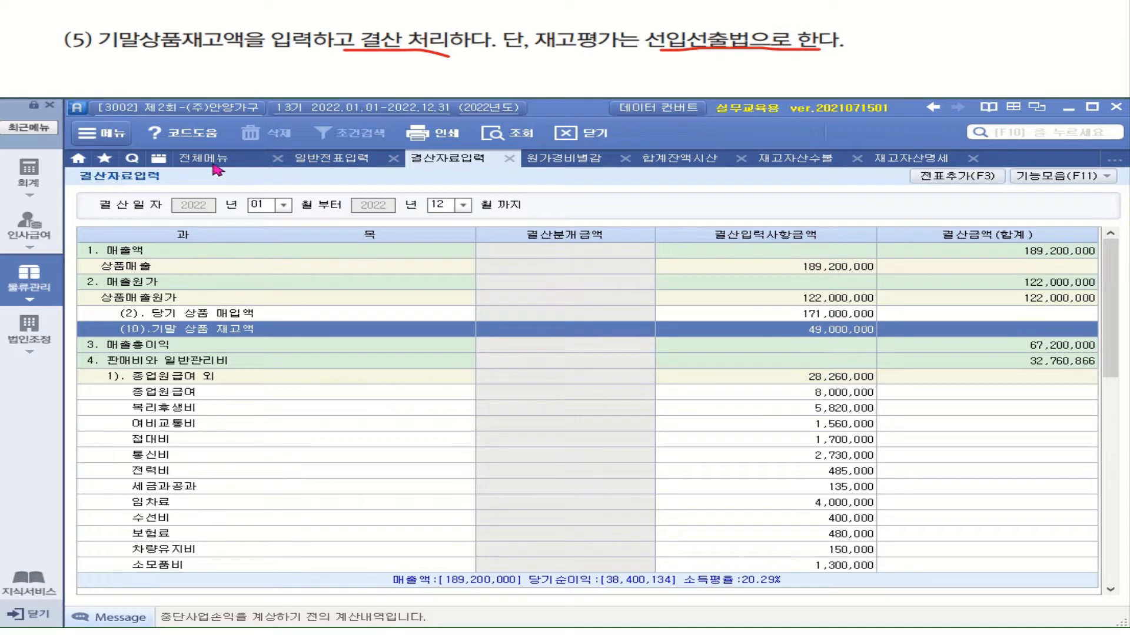
Review the December 31 closing entries for cost of sales, depreciation and bad debt expense in the general vouchers (일반전표입력)
click(330, 159)
click(502, 141)
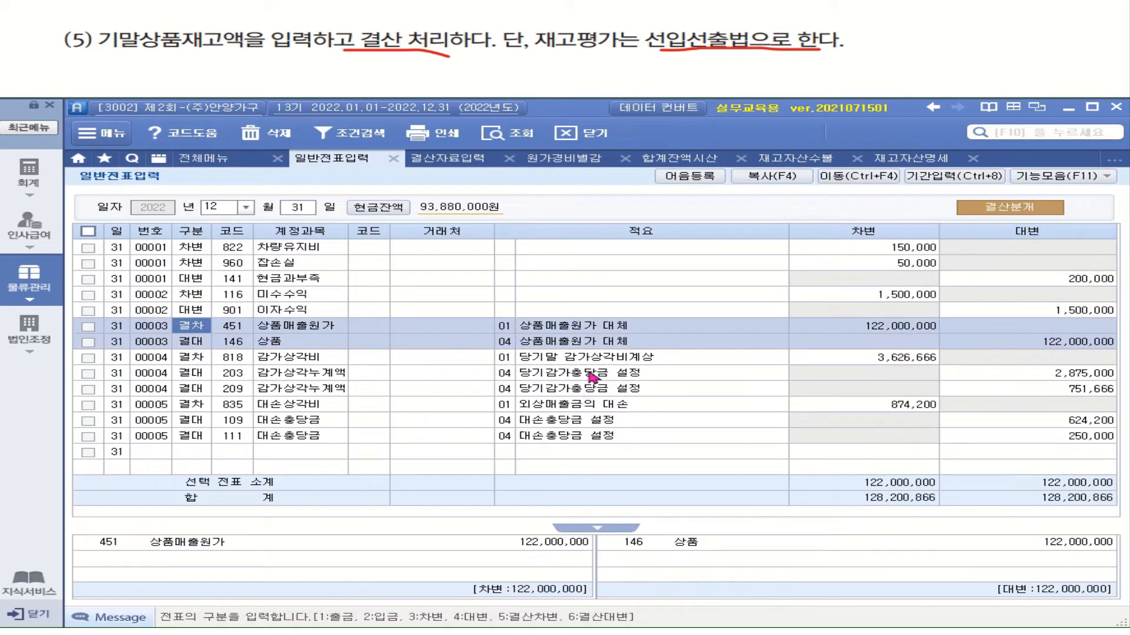
click(597, 356)
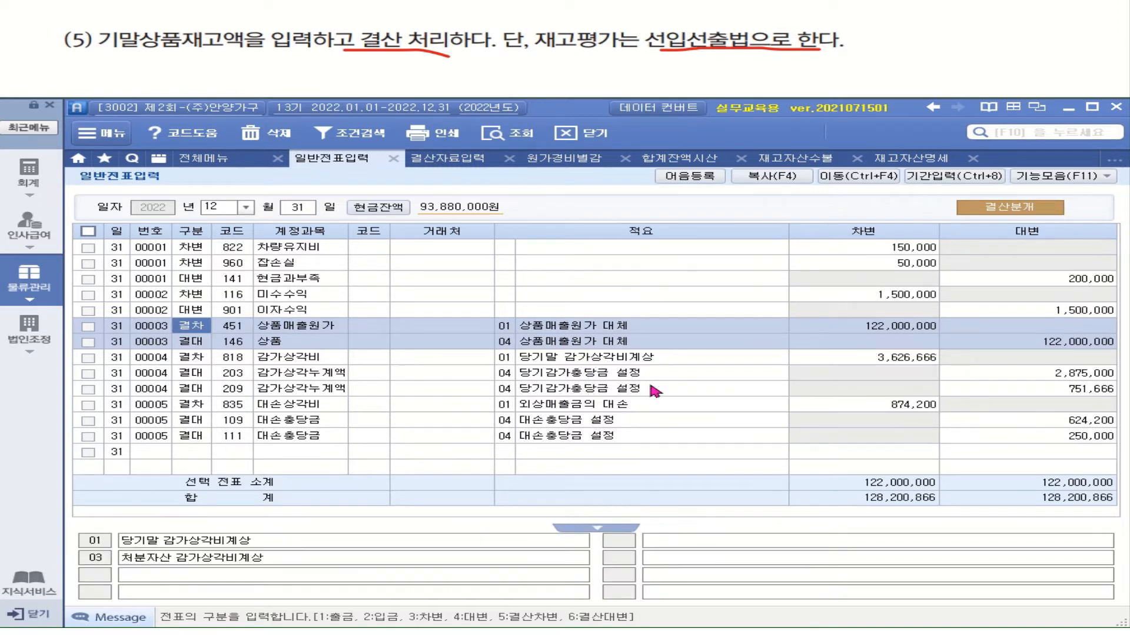
click(268, 375)
click(272, 407)
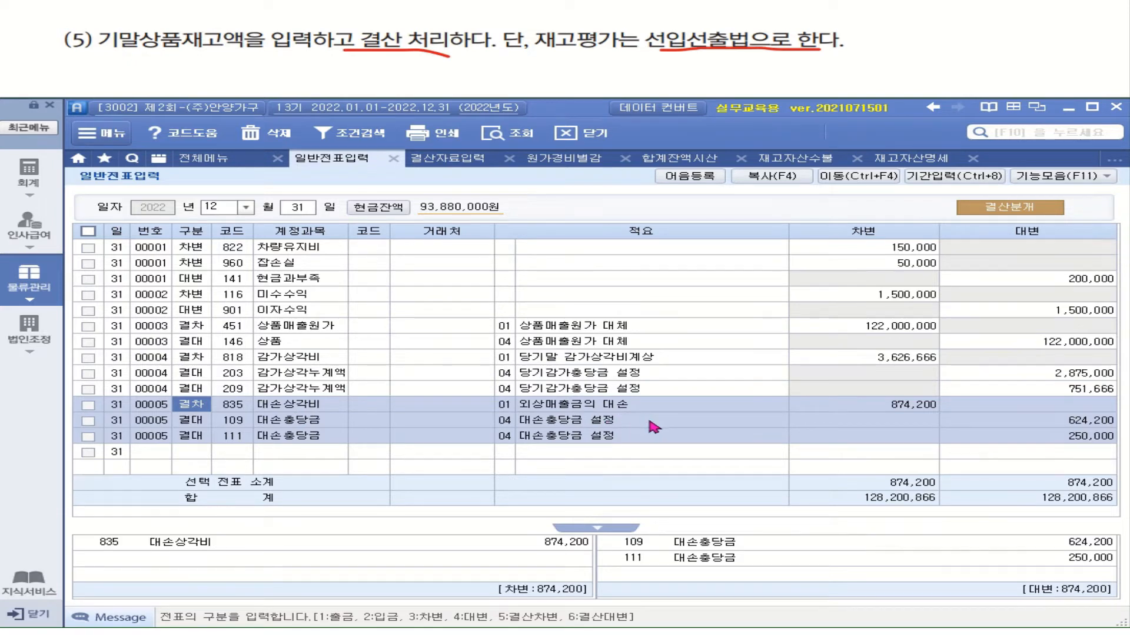
Query the income statement (손익계산서) in accounting for December 2022 and check it down to the net income
click(203, 159)
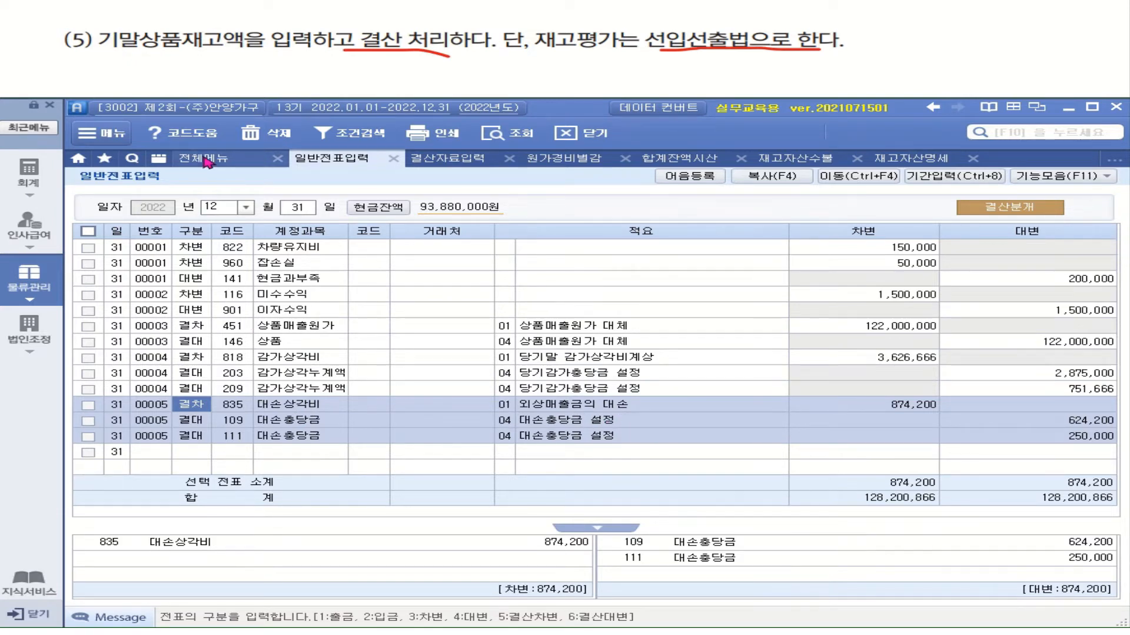
click(29, 173)
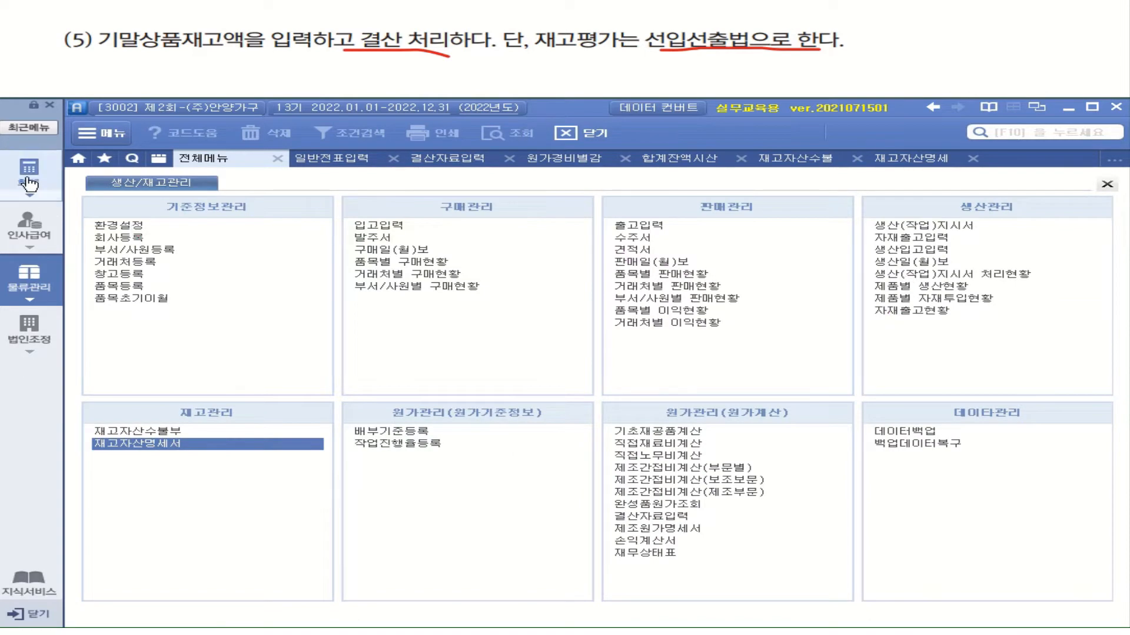
click(890, 261)
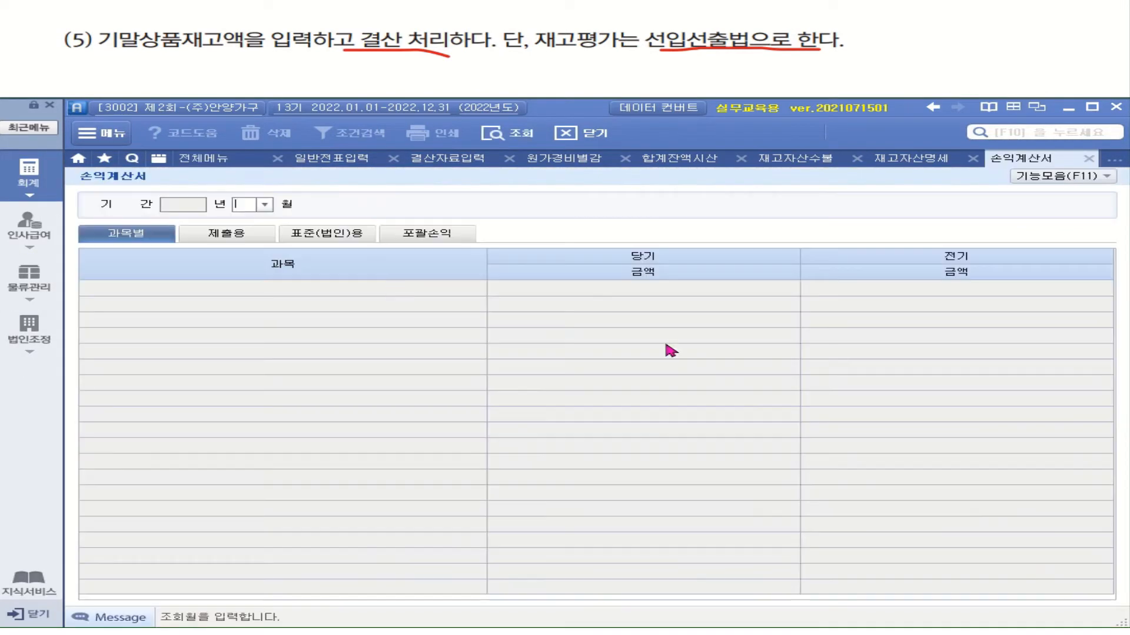
click(265, 204)
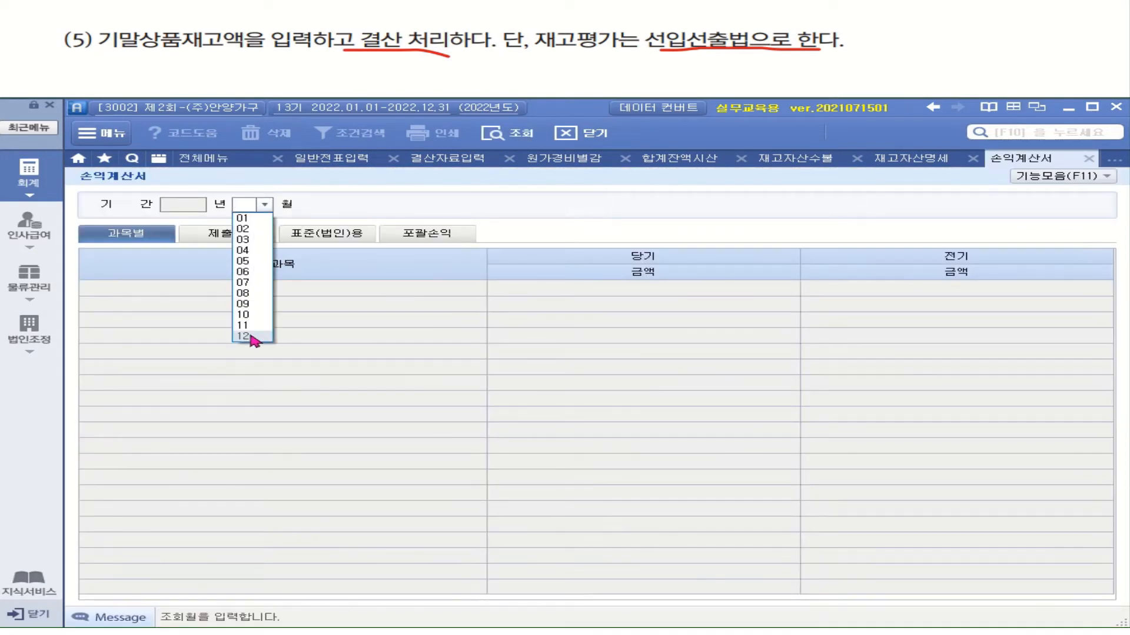
click(243, 336)
scroll(843, 399, down, 5)
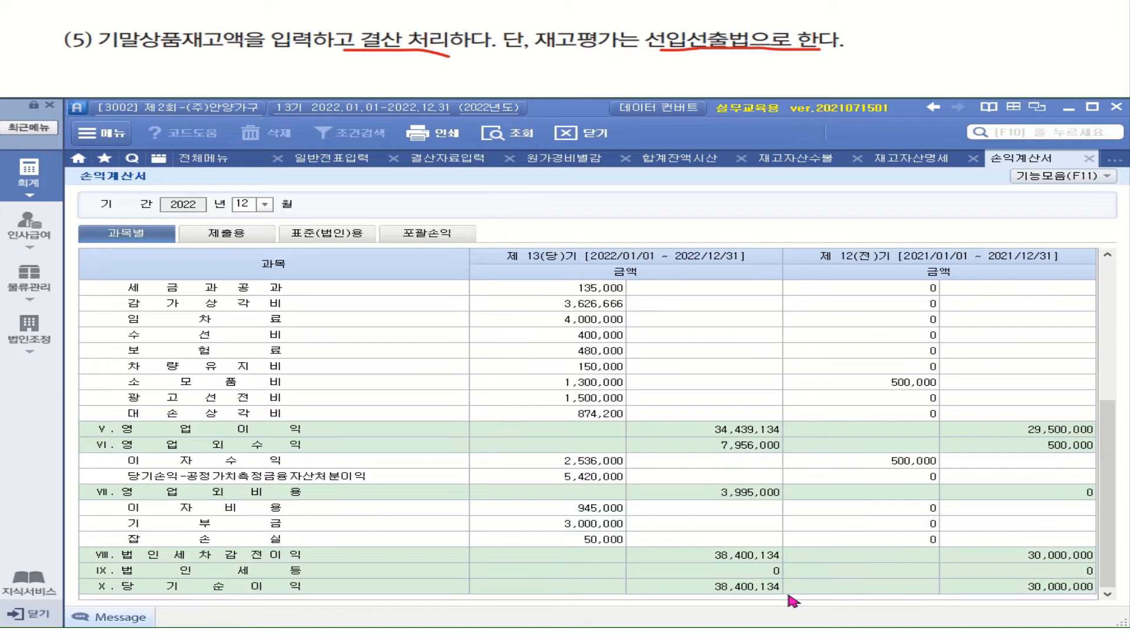
Load the saved data in the retained earnings appropriation statement (이익잉여금처분계산서) and add its entries to the general vouchers
click(216, 160)
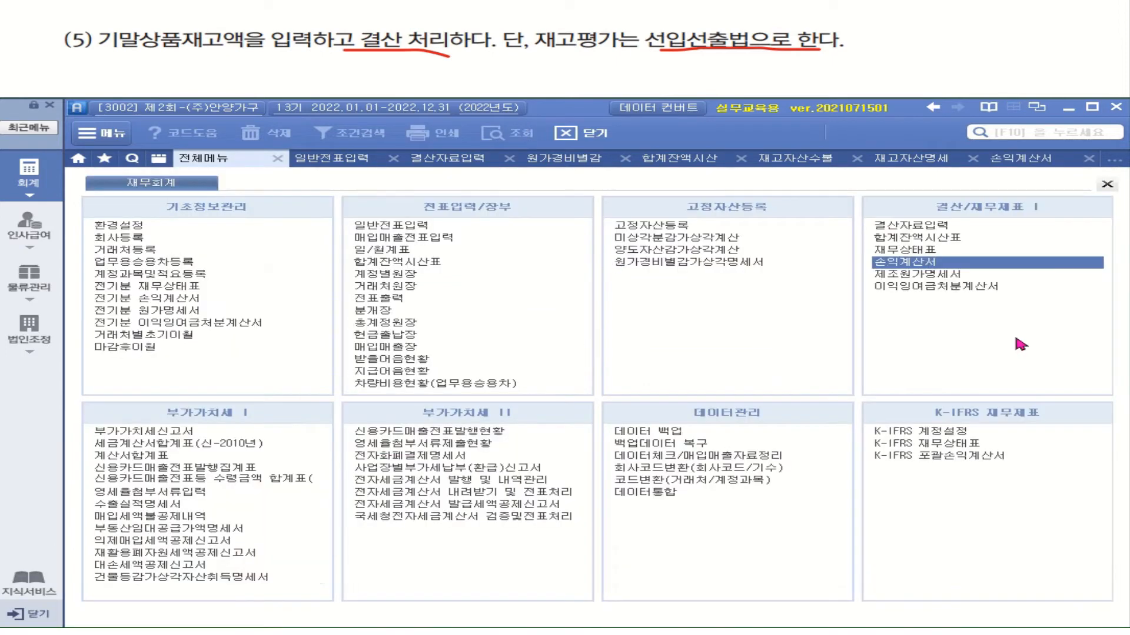
click(940, 289)
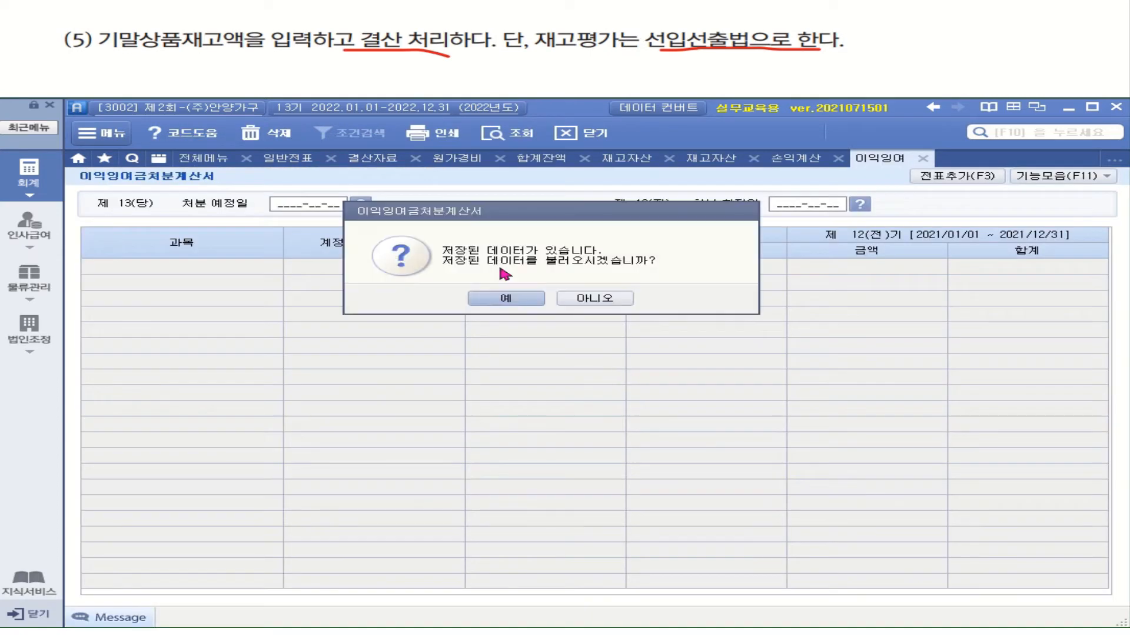
click(539, 300)
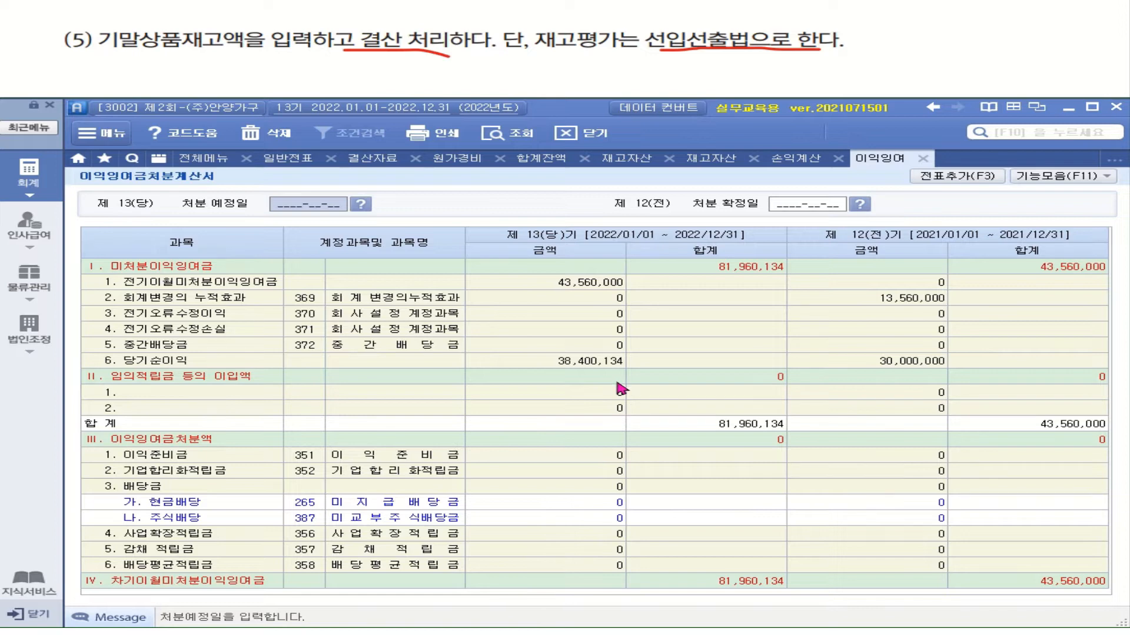
click(964, 180)
click(550, 298)
Check the December 31 profit-and-loss transfer and retained earnings entries in the general vouchers
click(286, 160)
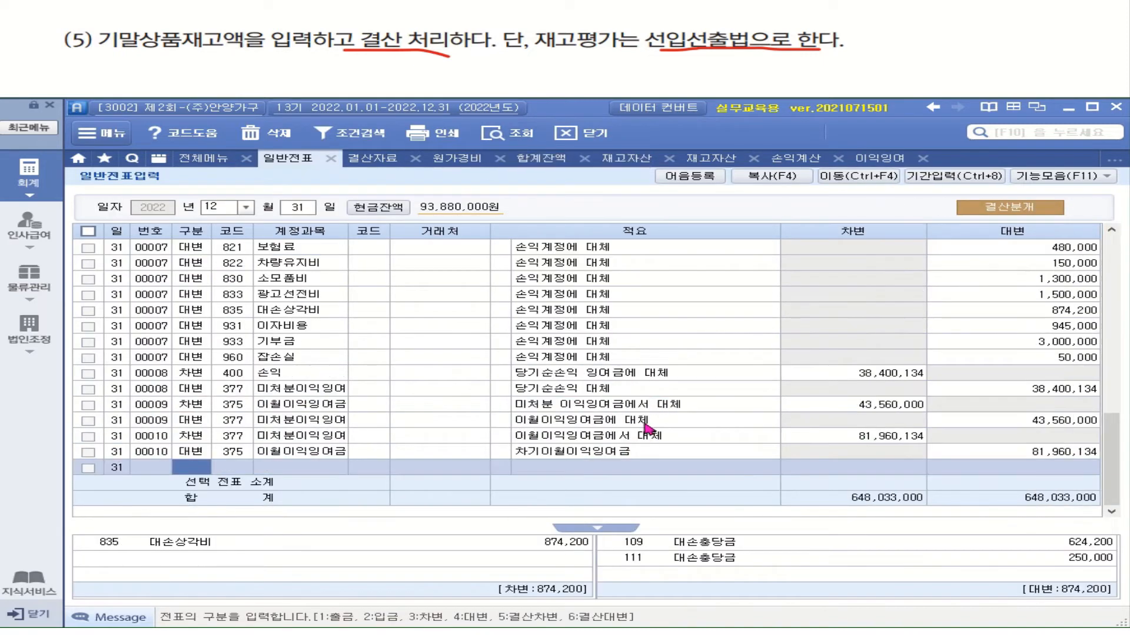
click(645, 422)
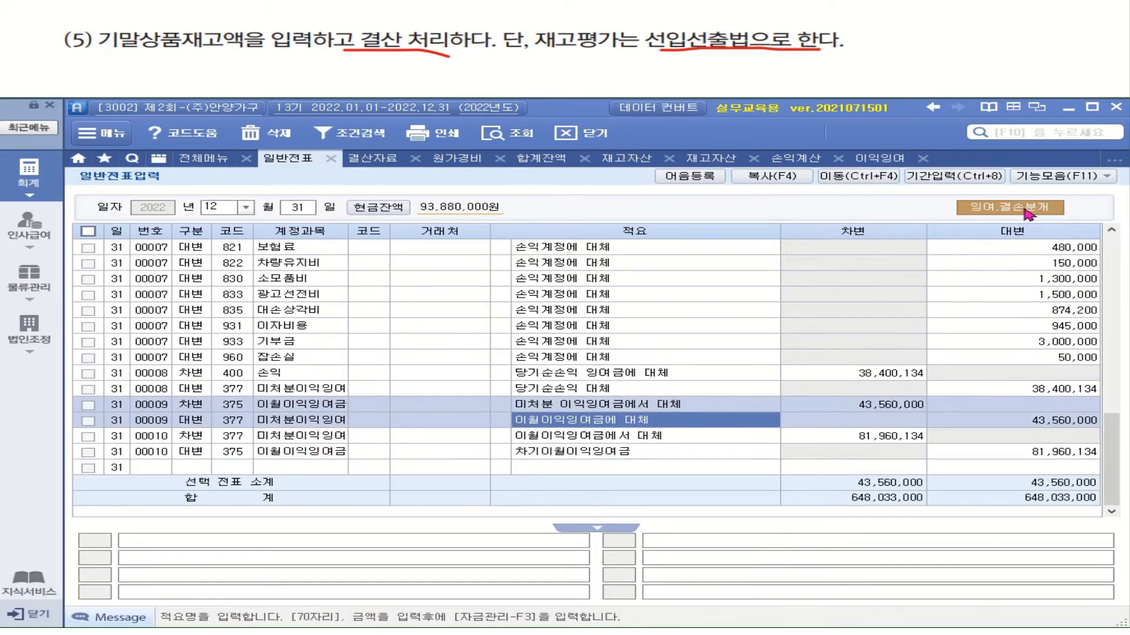
click(563, 311)
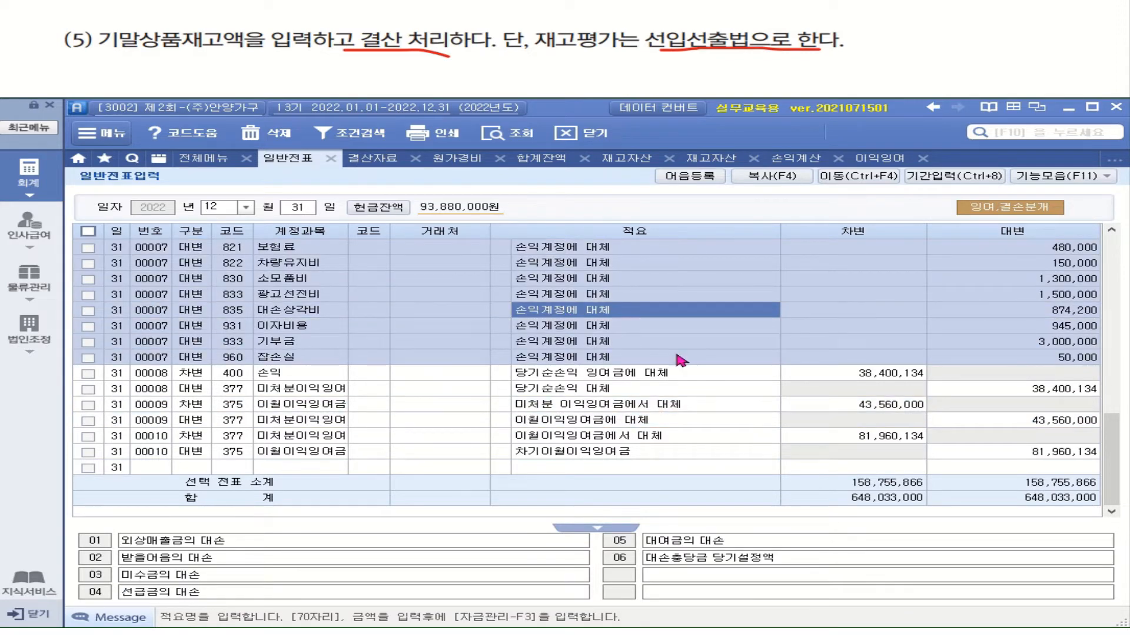
Open the balance sheet (재무상태표) and query it for December 2022
click(203, 158)
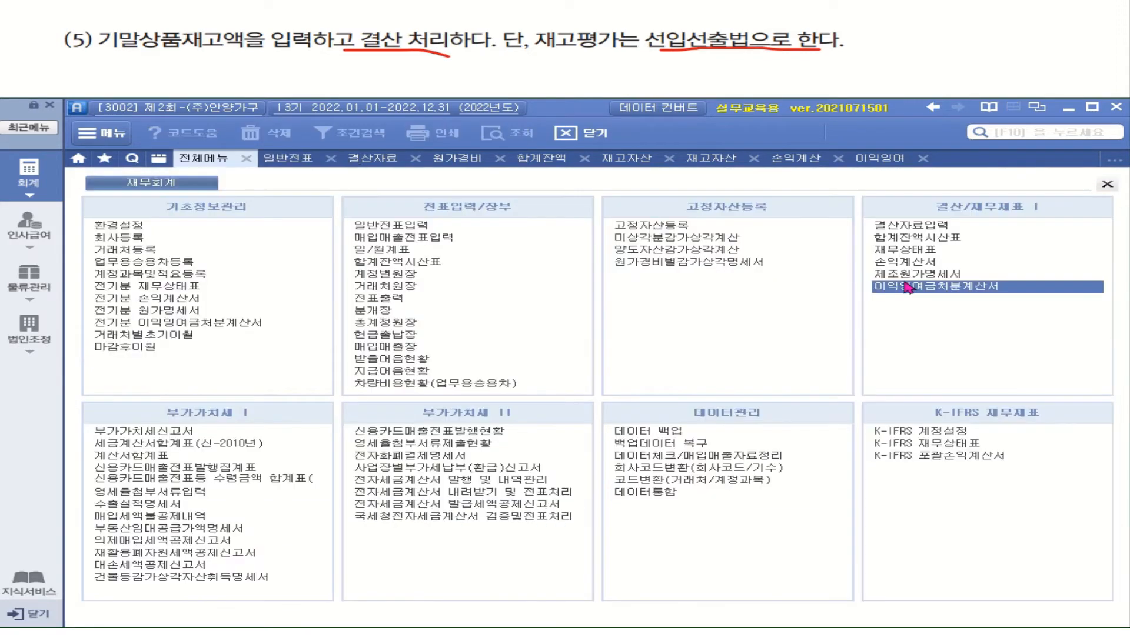
click(909, 252)
click(266, 227)
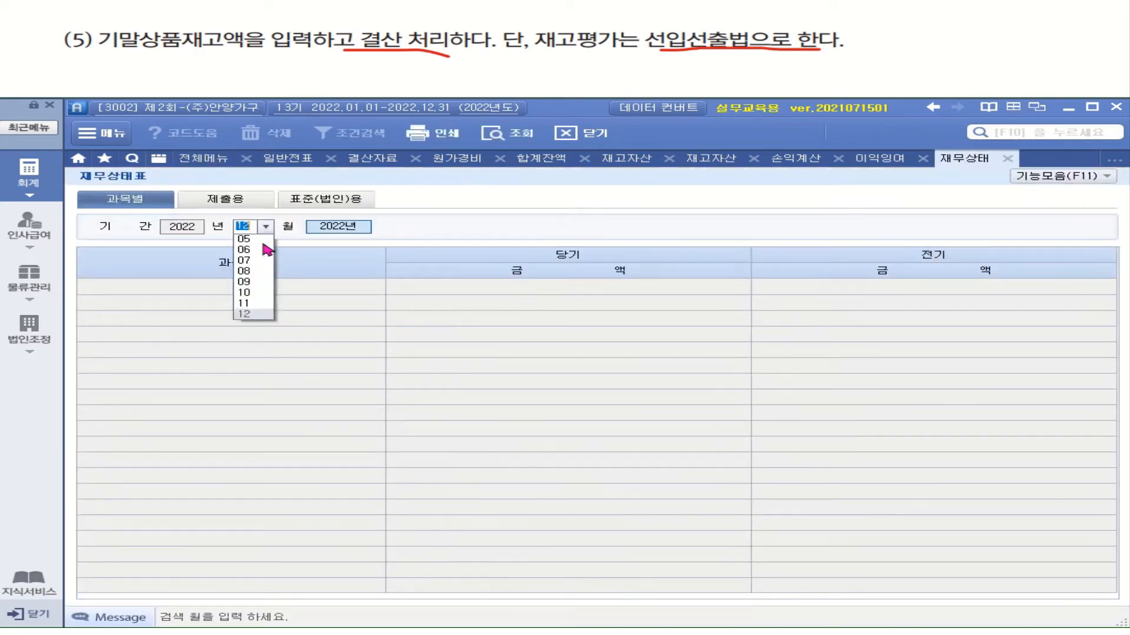
click(255, 359)
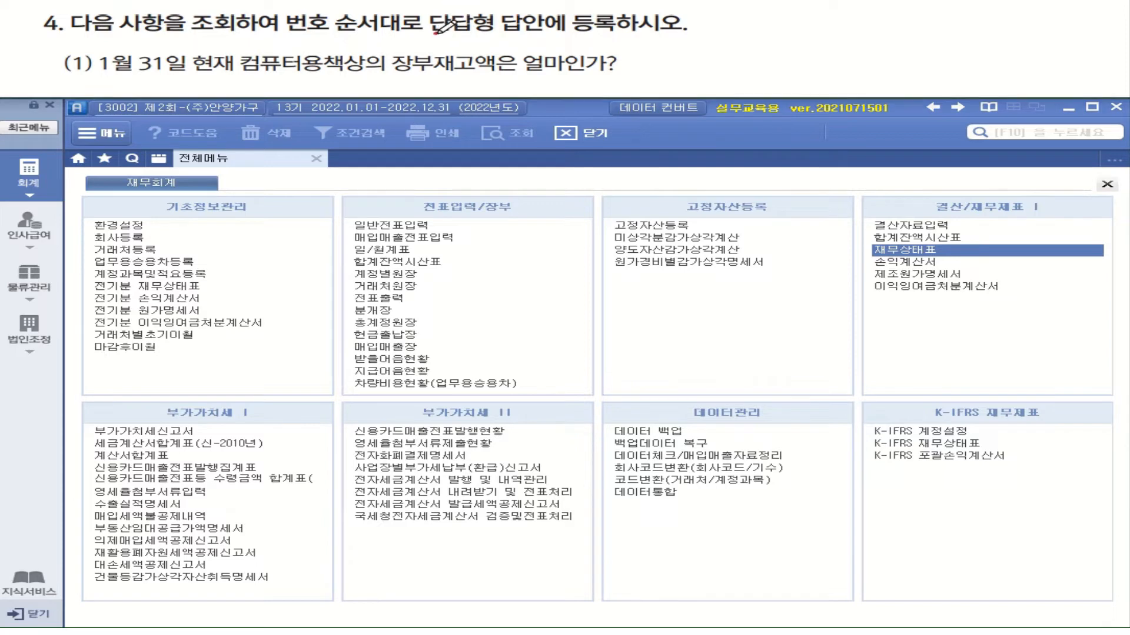
drag(435, 35, 608, 37)
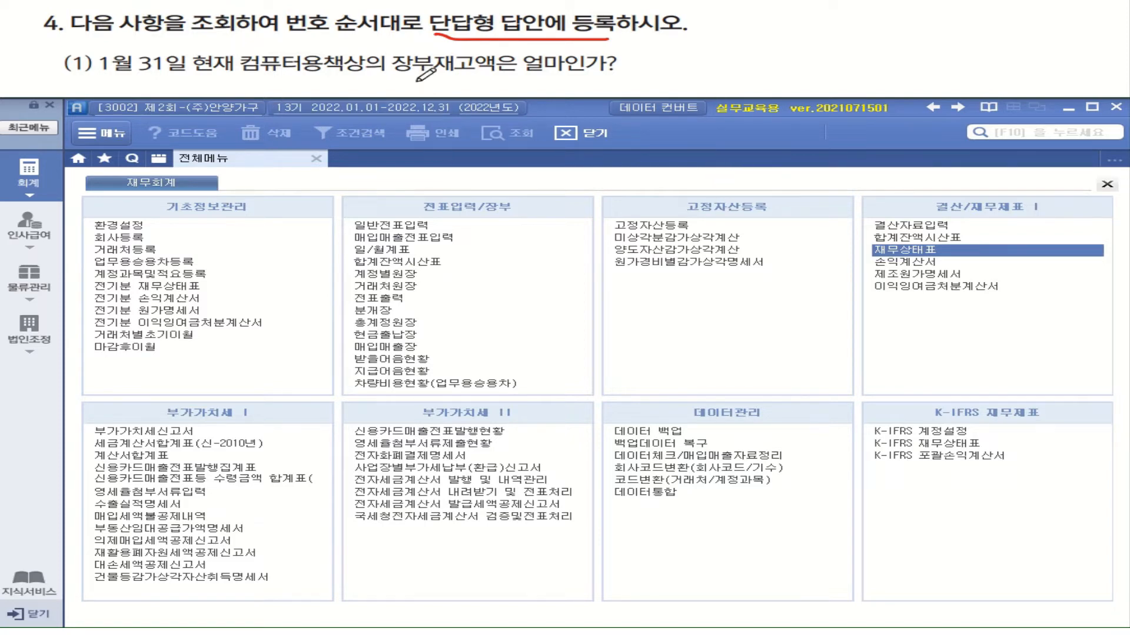
drag(405, 71, 615, 70)
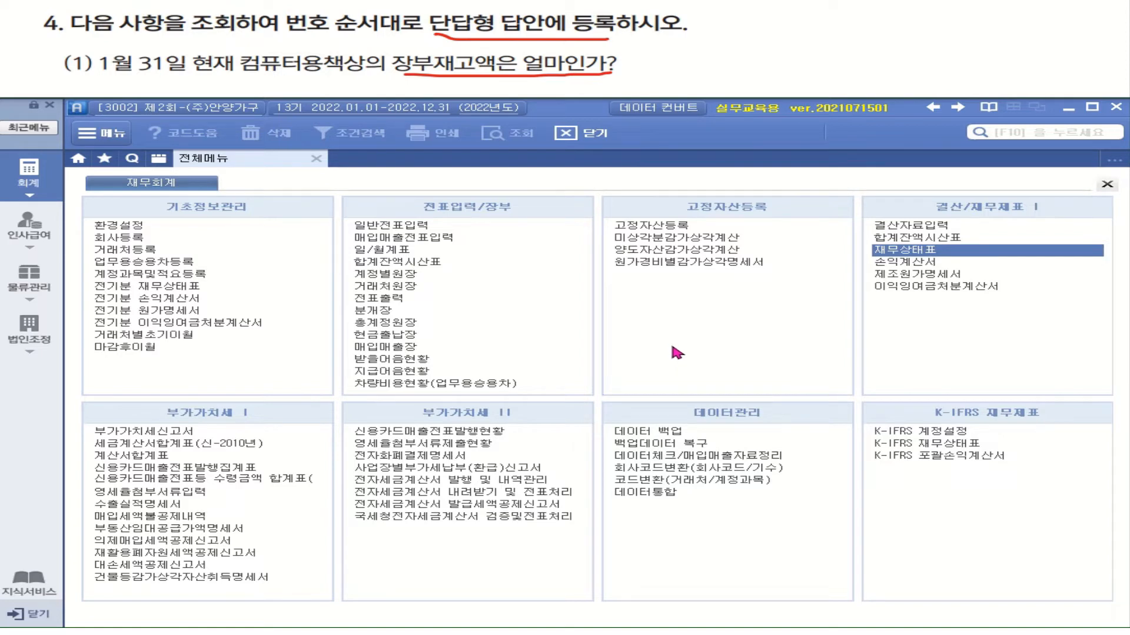
Open the inventory ledger (재고자산수불부) in logistics and query item 3002 컴퓨터용책상 for January 1 to 31, 2022
click(31, 288)
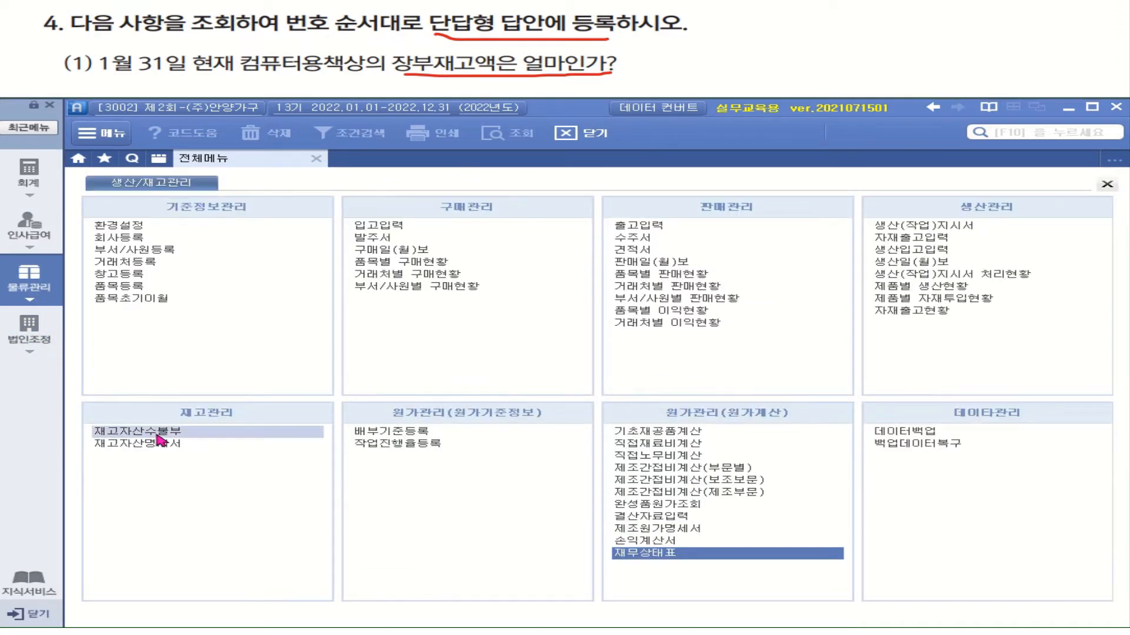
click(157, 434)
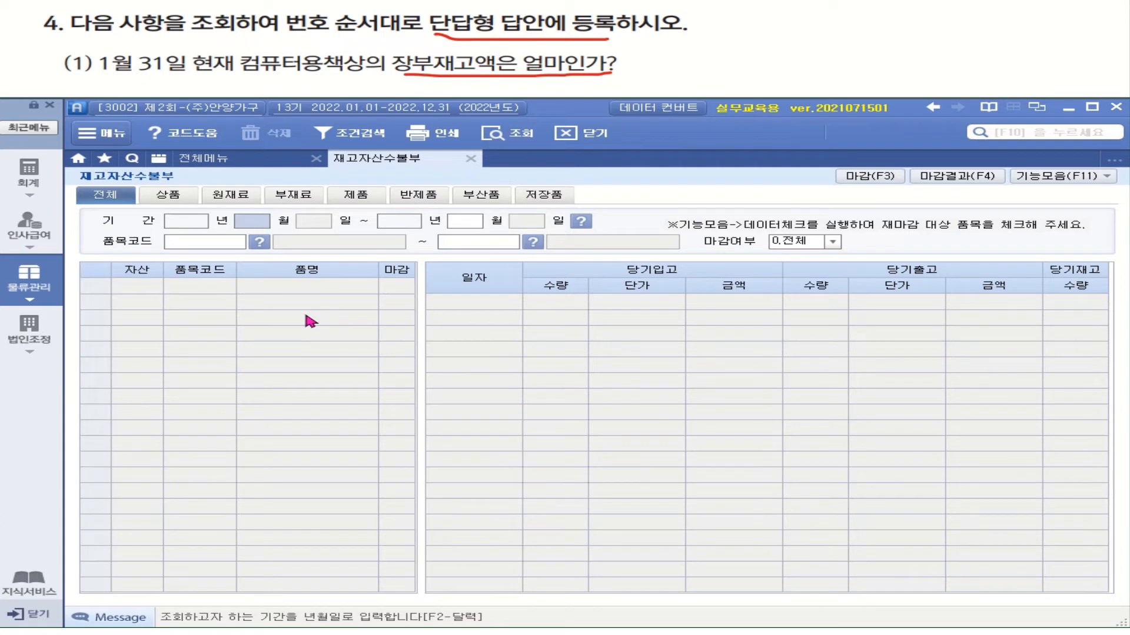
text(01)
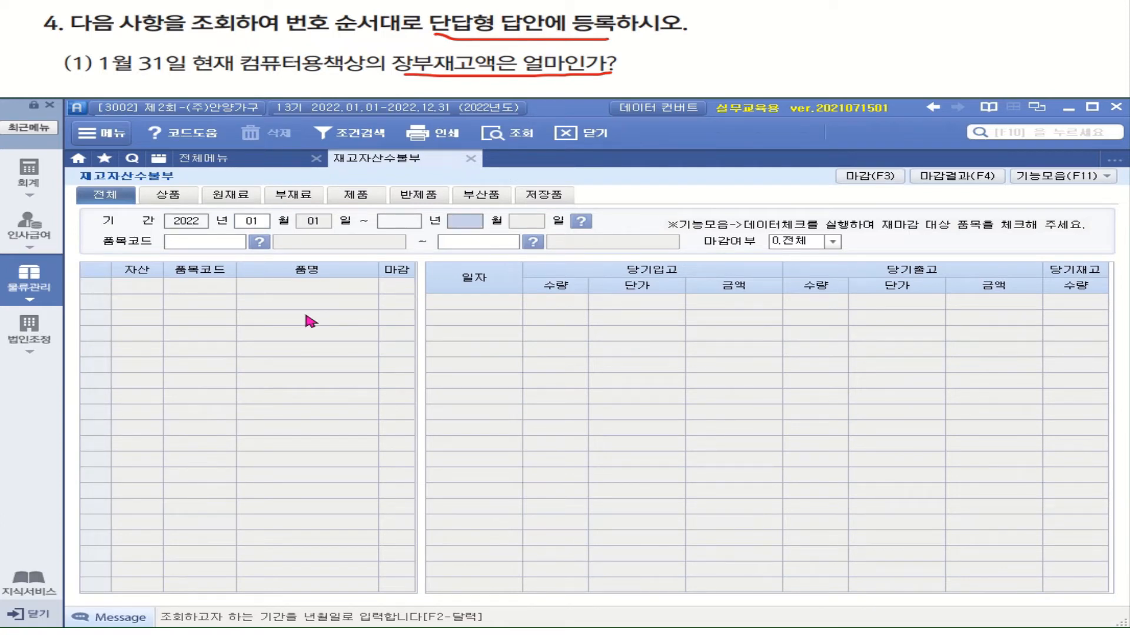
text(0131)
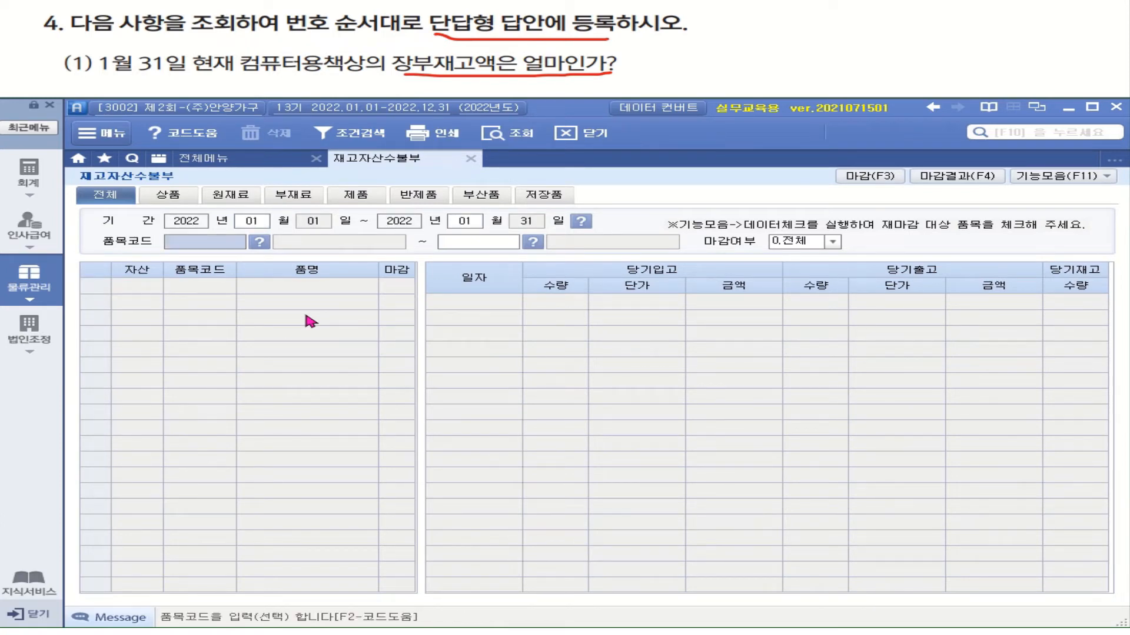
click(259, 242)
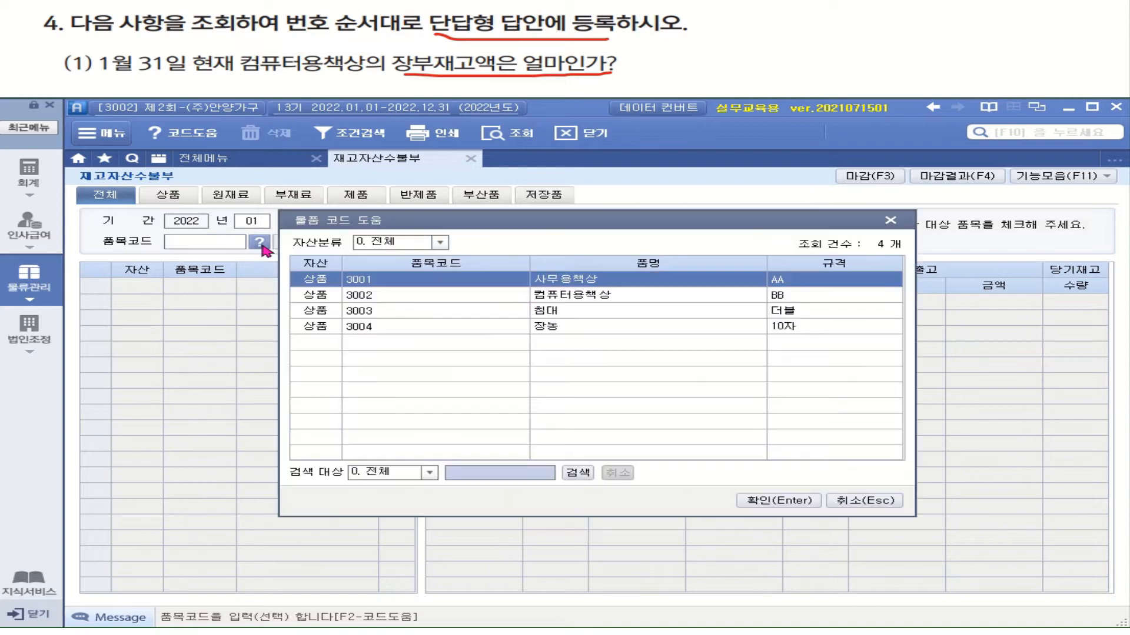
double_click(603, 297)
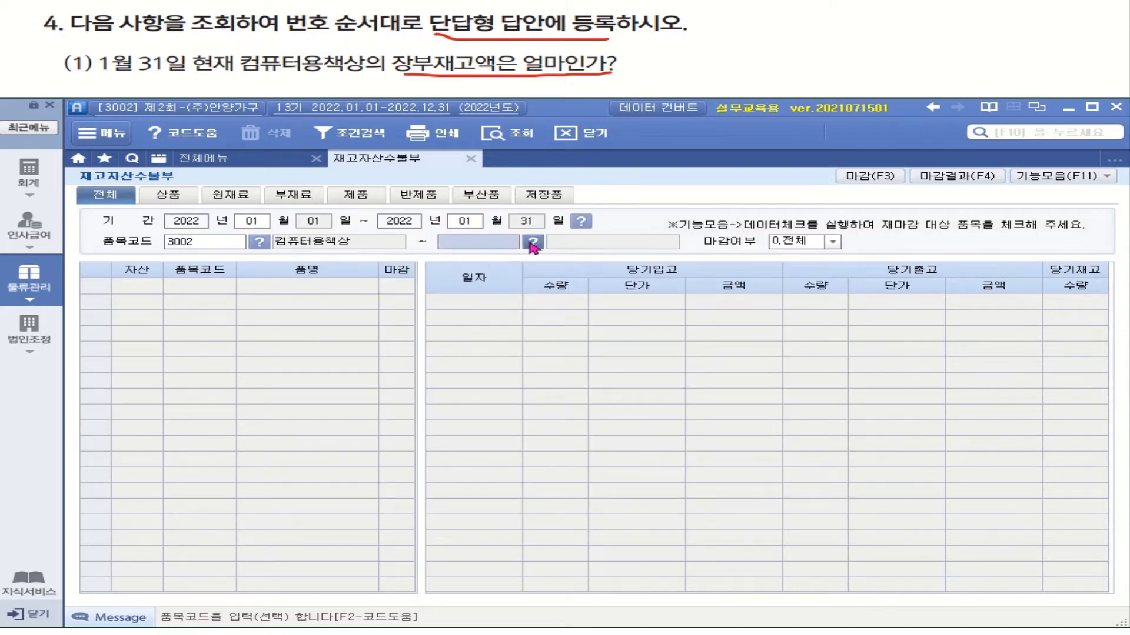
click(533, 241)
double_click(526, 296)
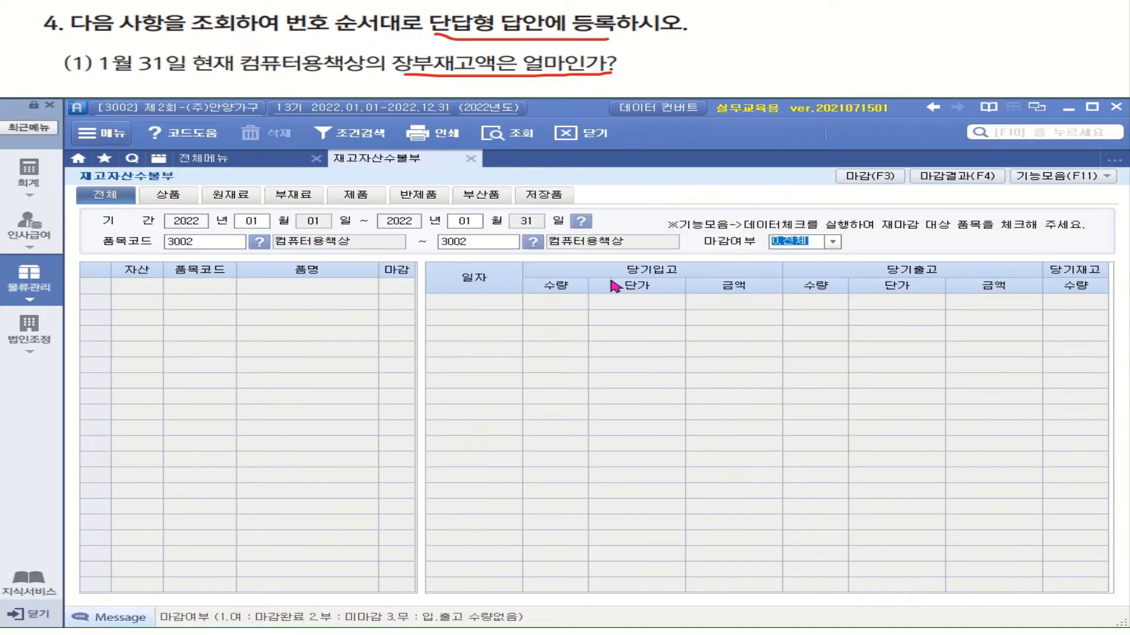
key(Return)
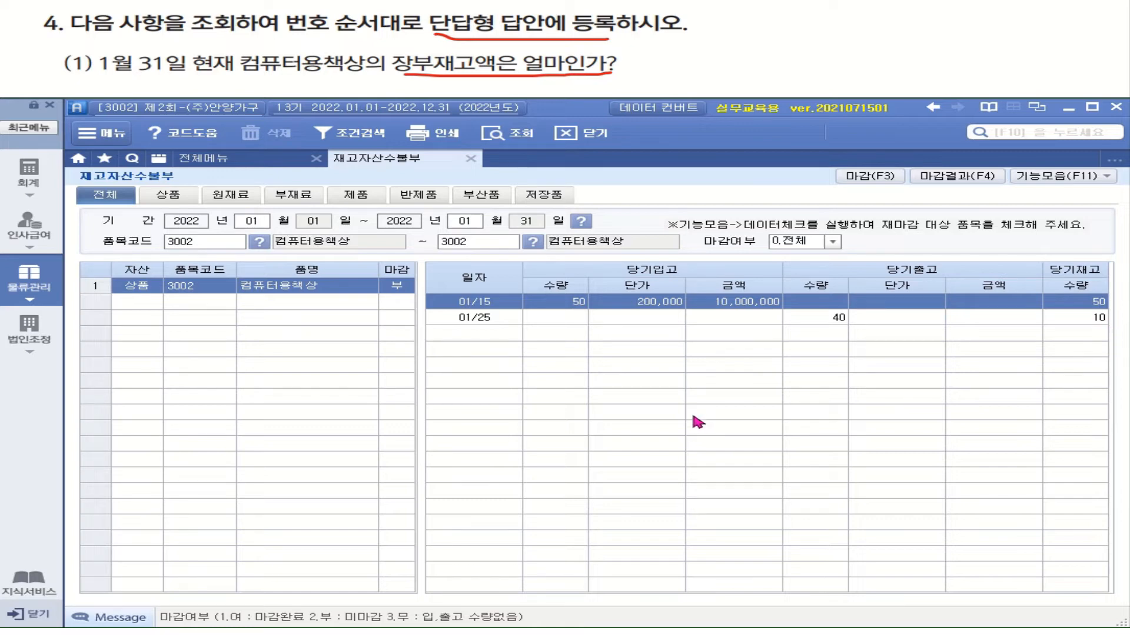
Try to close the January inventory of 컴퓨터용책상 and review the closing status (마감현황) details
click(870, 176)
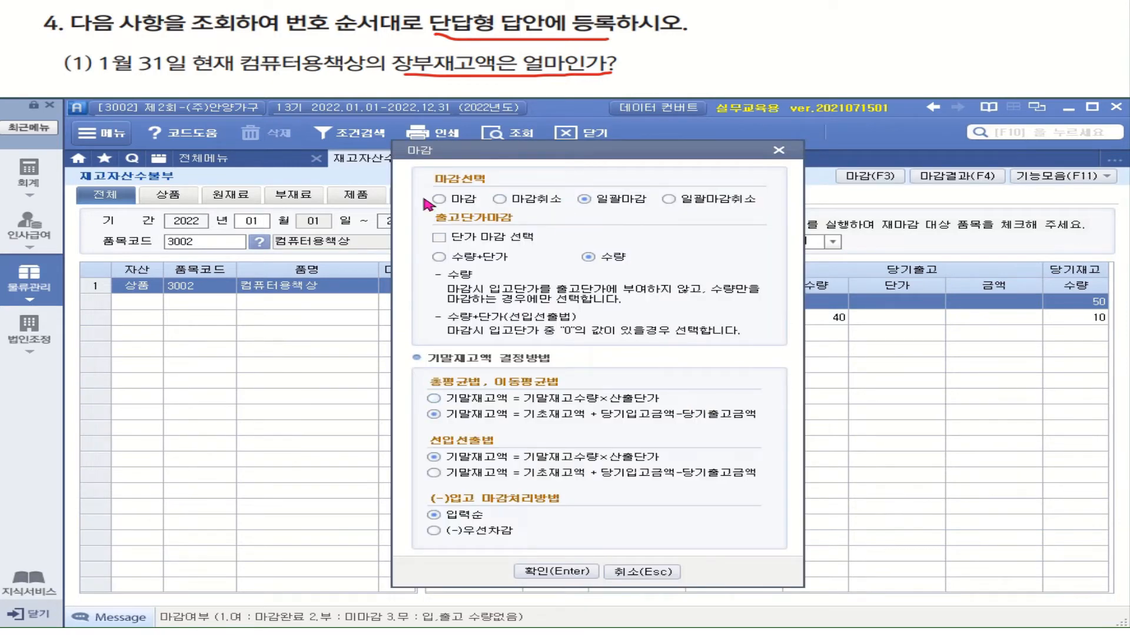
click(581, 572)
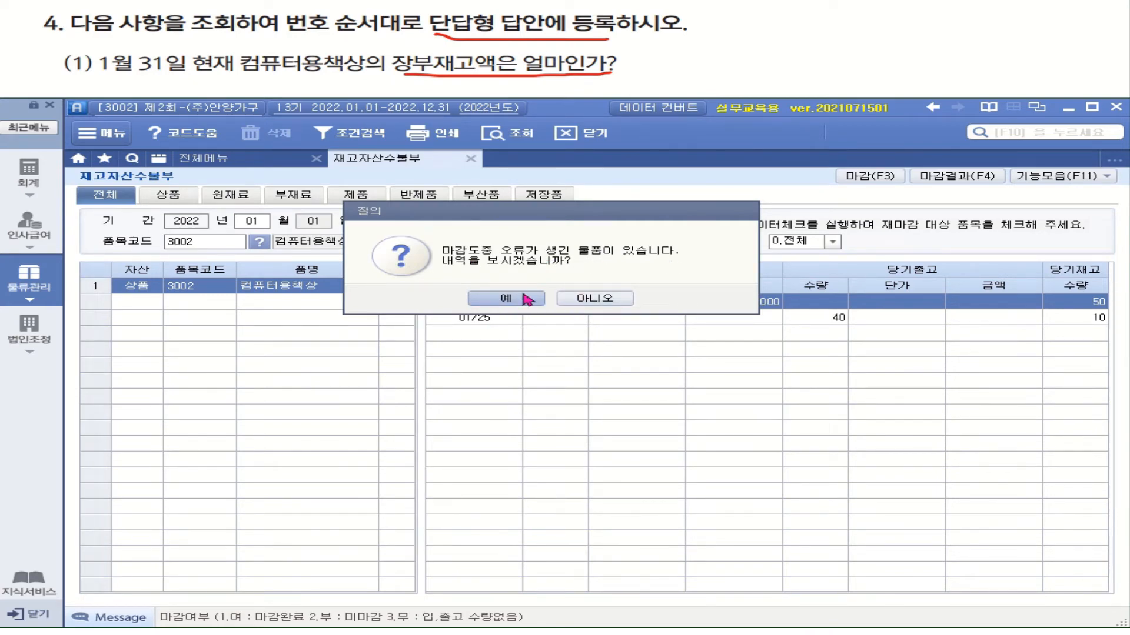
click(522, 300)
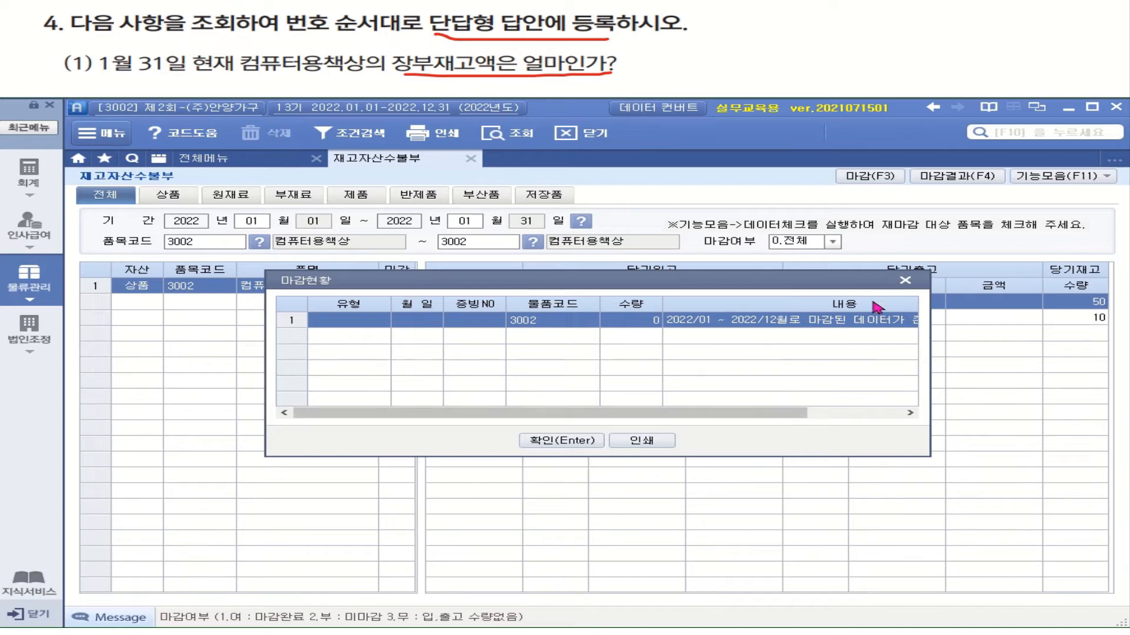
click(572, 442)
Requery 컴퓨터용책상 through December 31, 2022 and cancel its inventory closing (마감취소)
text(12)
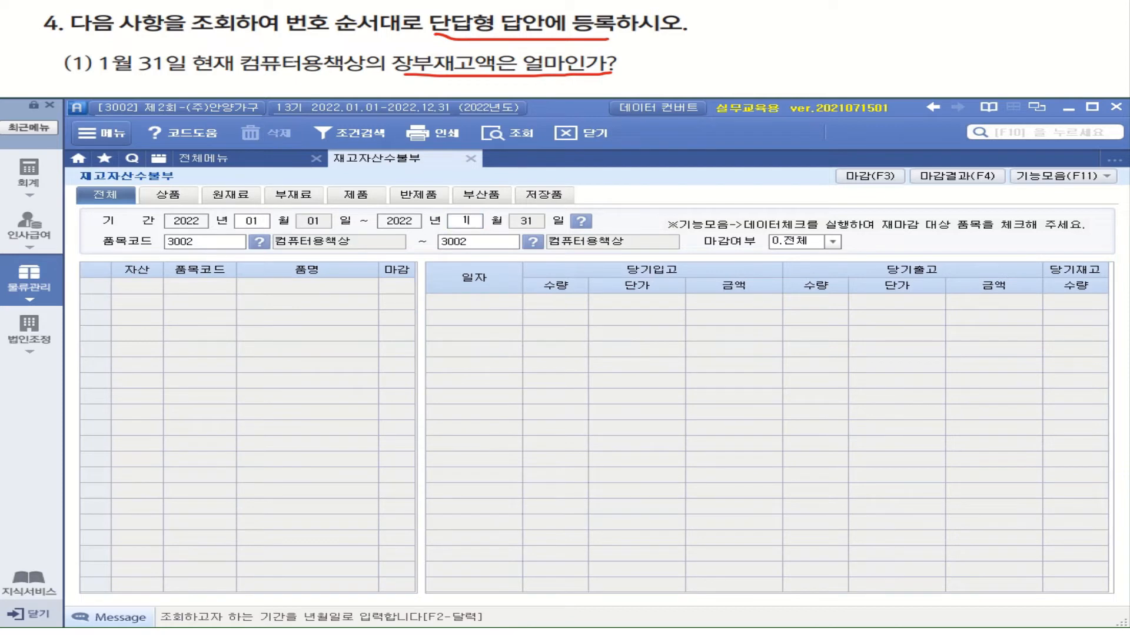
key(Return)
key(Return)
key(Return)
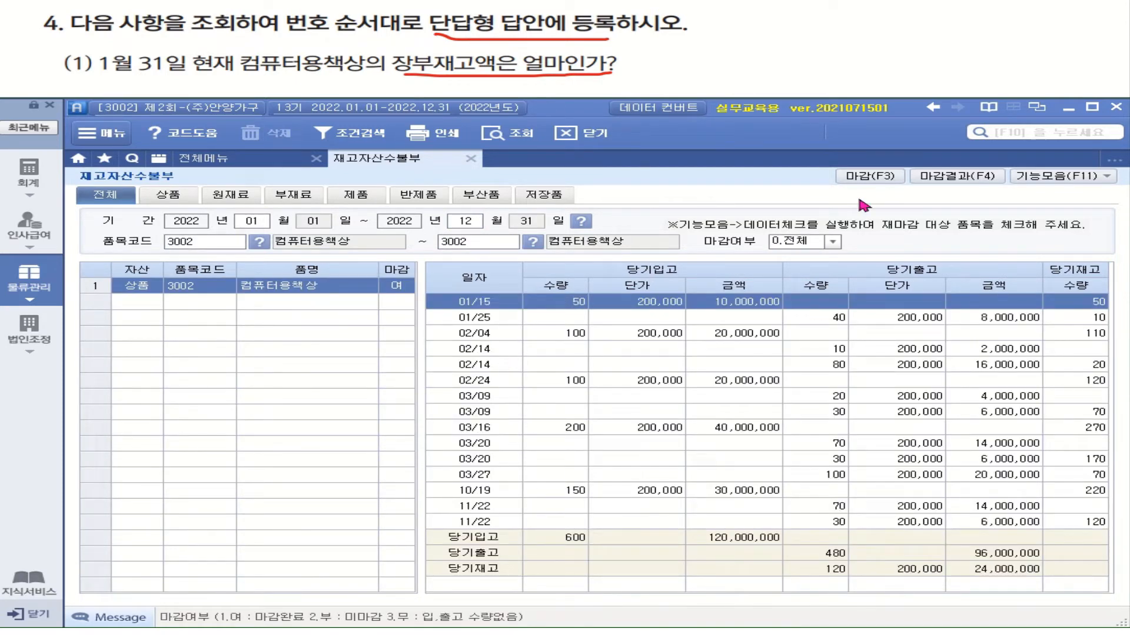
click(869, 175)
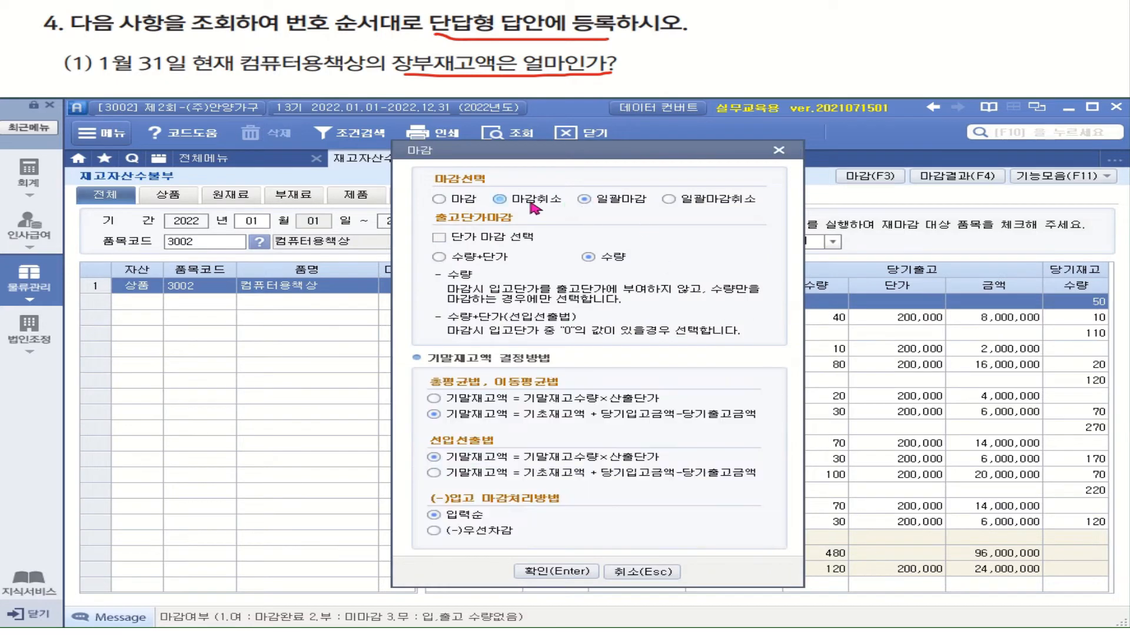
click(570, 570)
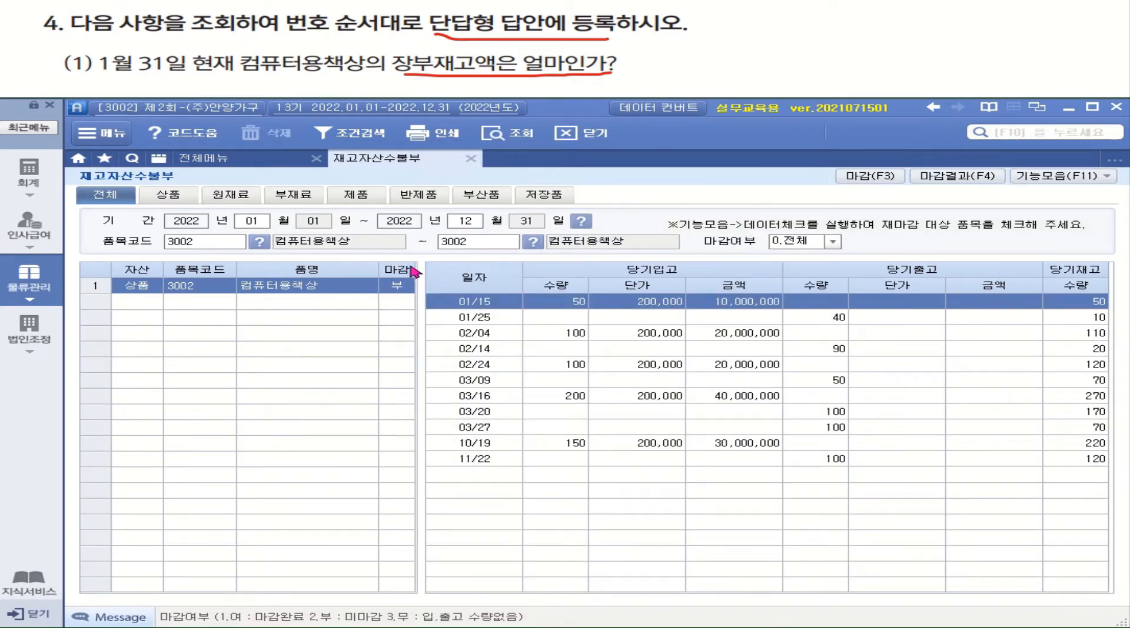
Set the ledger's end month back to 01, requery 컴퓨터용책상 and close its inventory (마감) at January 31
click(465, 222)
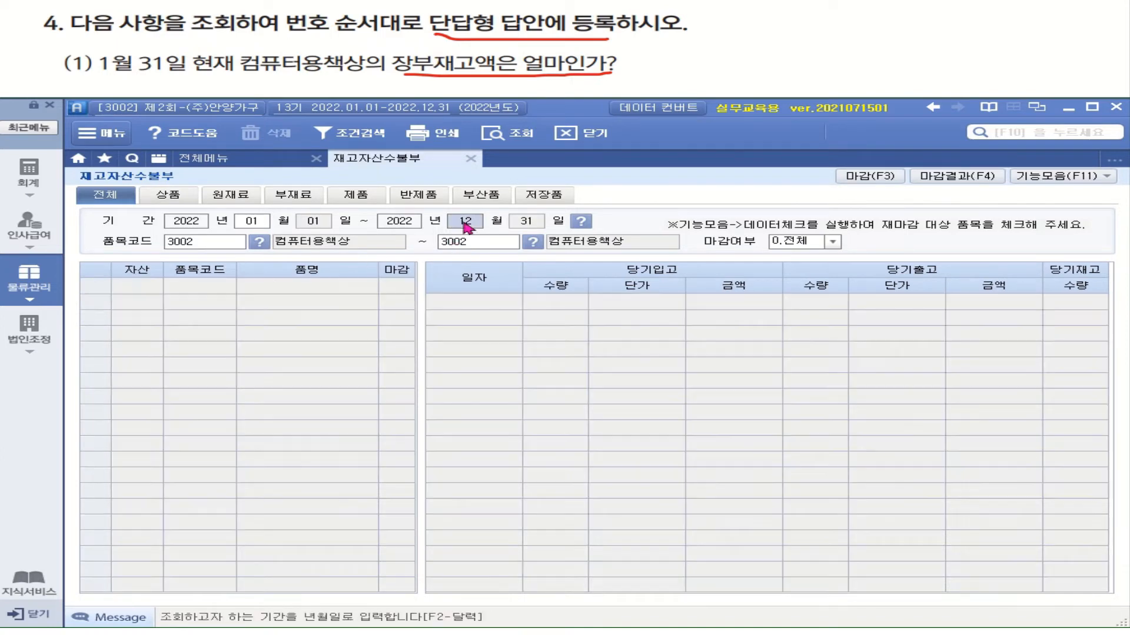
text(01)
key(Return)
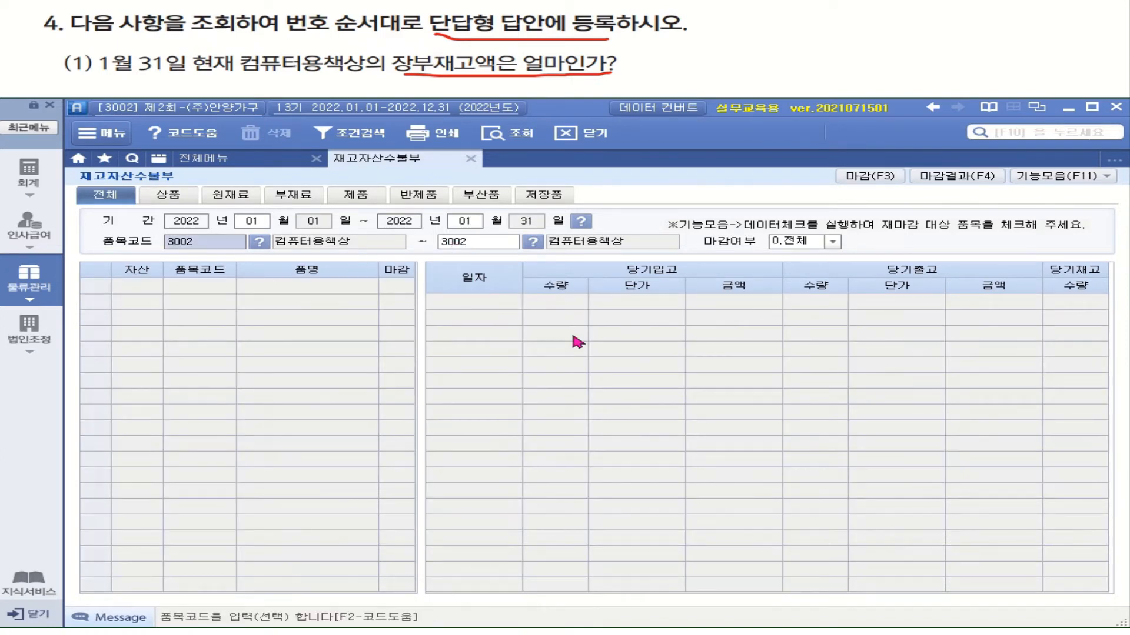
key(Return)
key(Return)
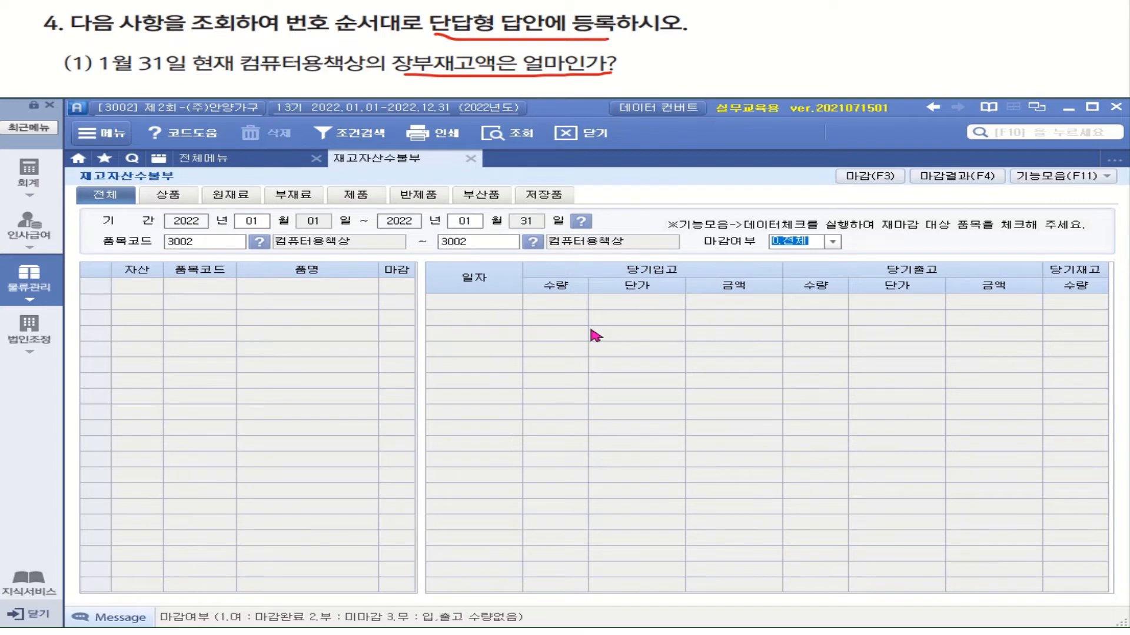
key(Return)
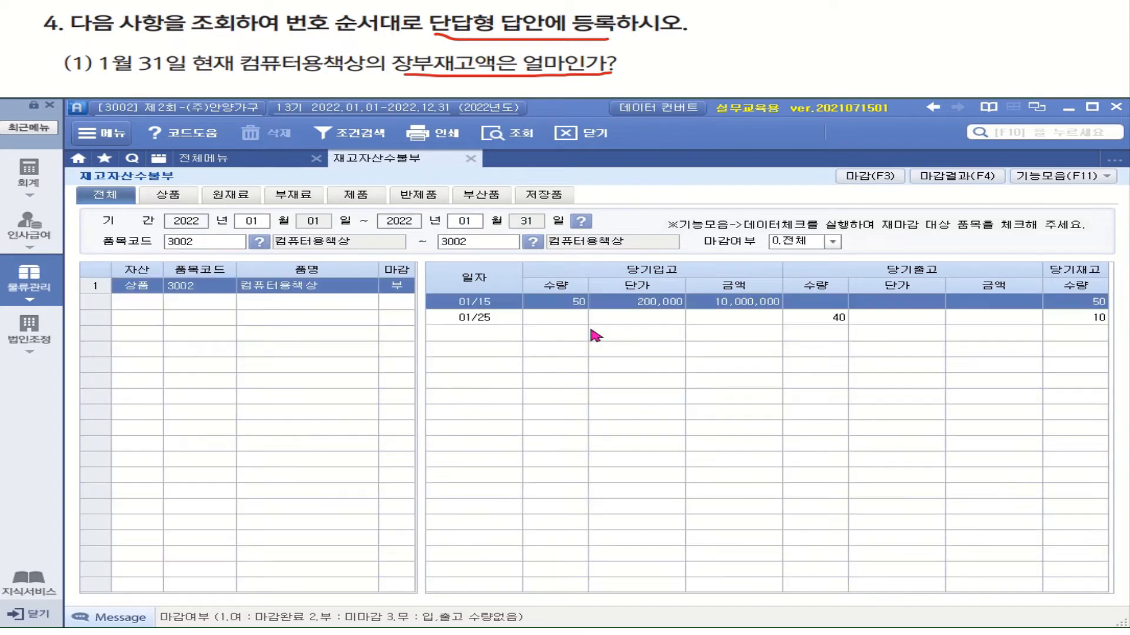
click(863, 177)
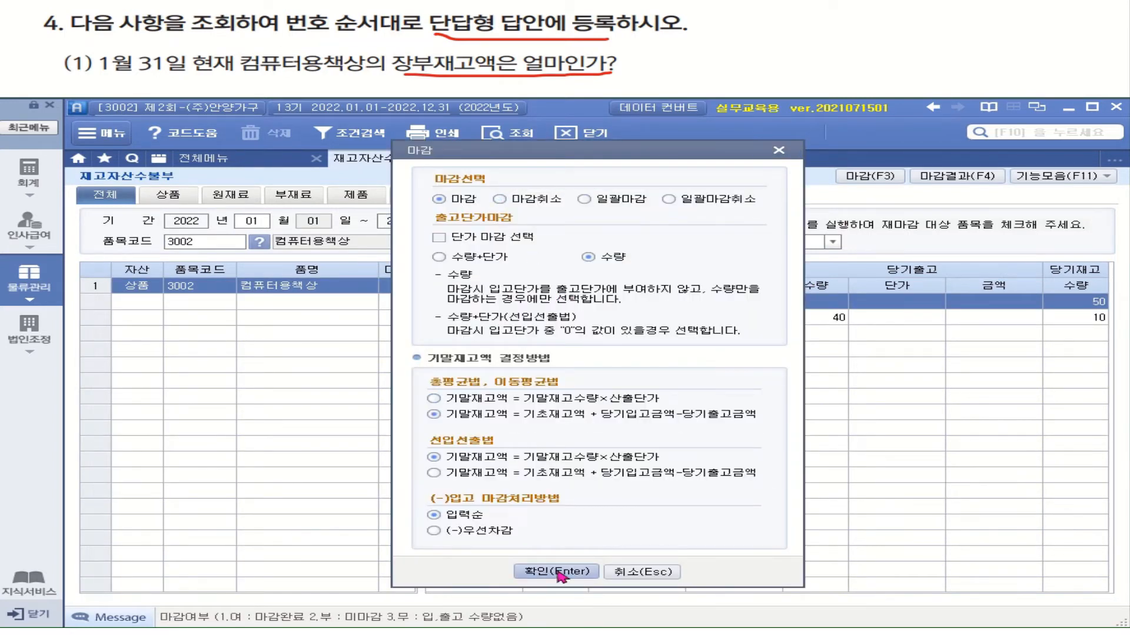
click(558, 572)
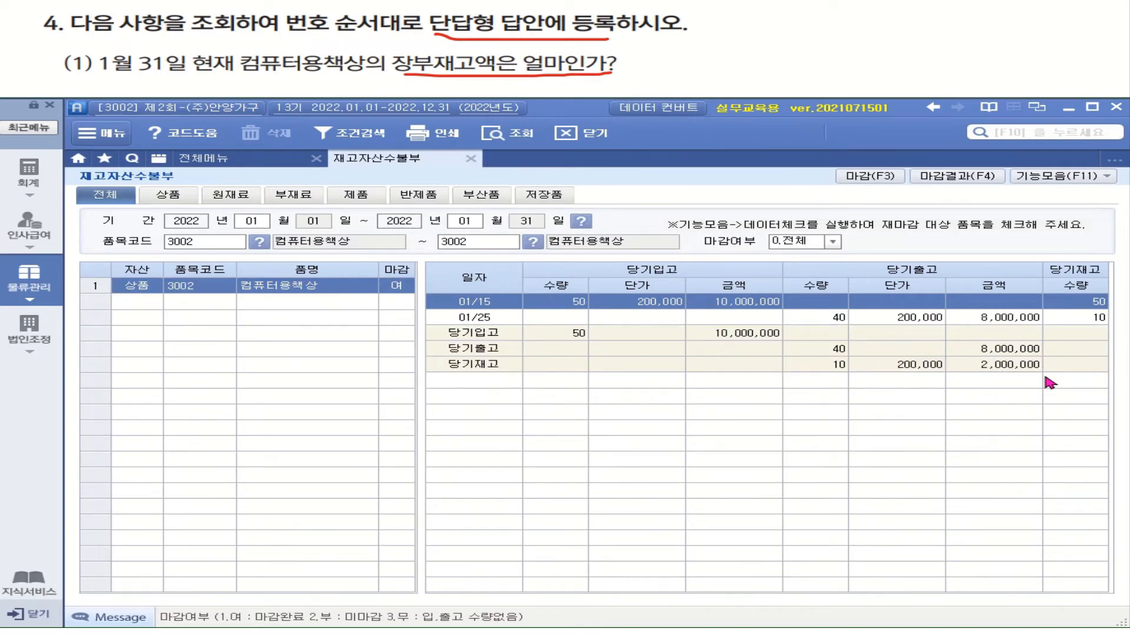
Open the inventory statement (재고자산명세서) and query January 2022 for all item codes to check the 컴퓨터용책상 stock amount
click(203, 160)
double_click(140, 445)
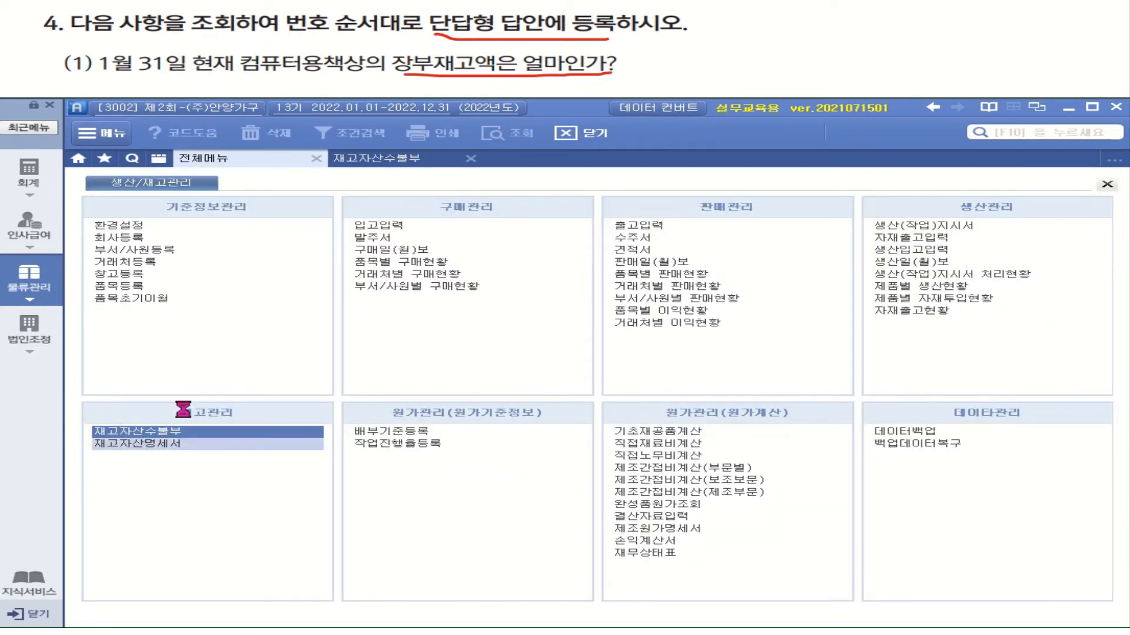
click(259, 225)
click(248, 241)
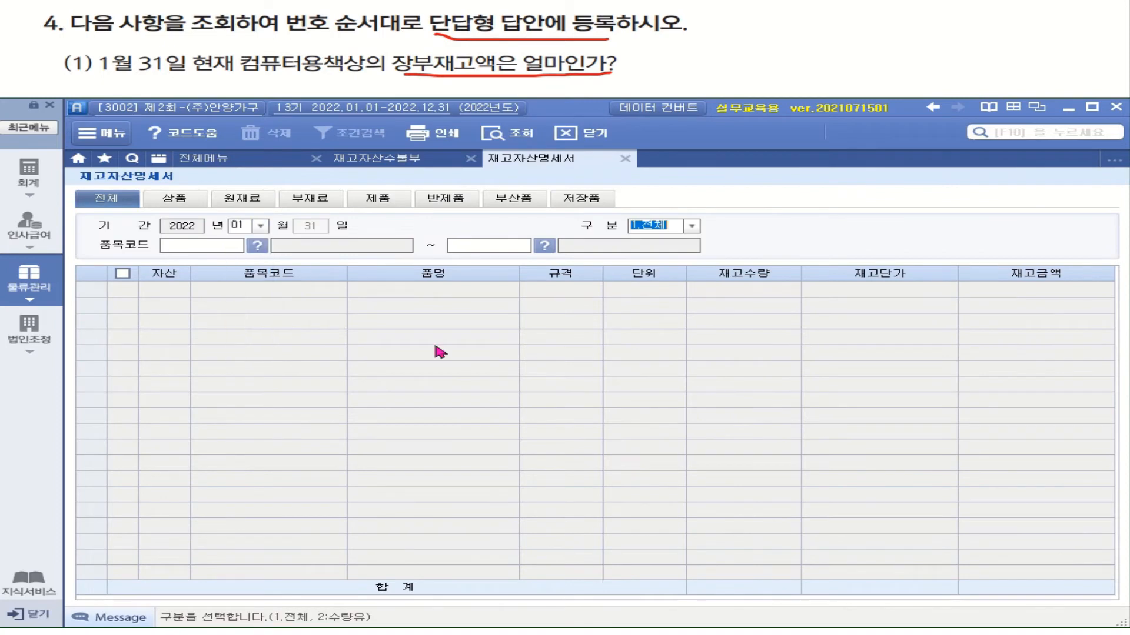
key(Return)
key(Return)
key(Return)
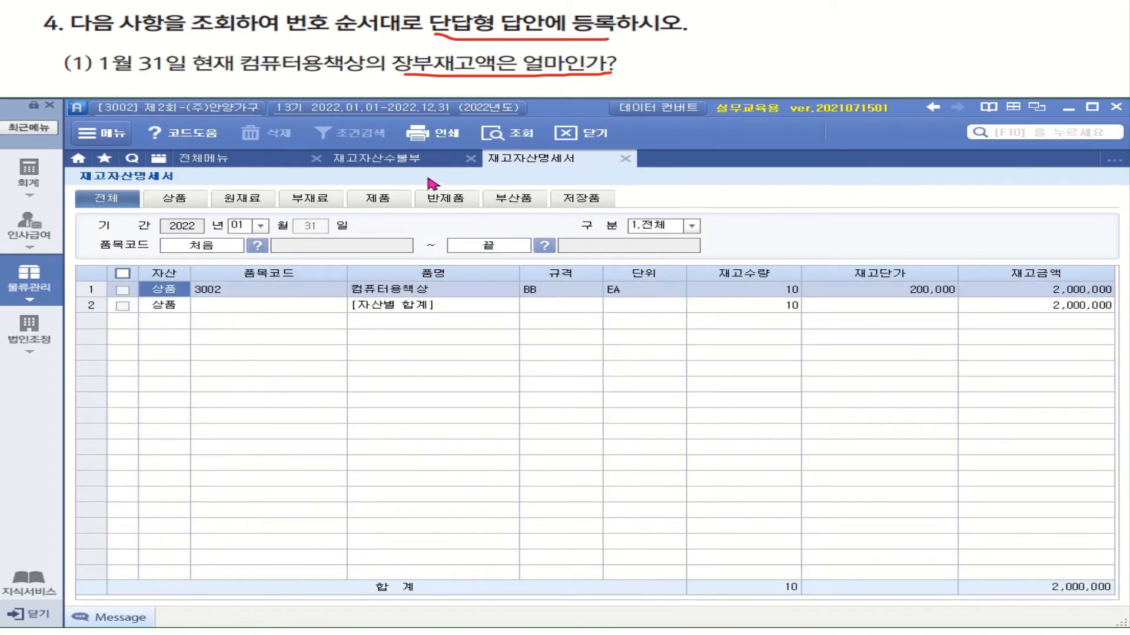
Return to the inventory ledger (재고자산수불부) and cancel the January closing of 컴퓨터용책상 (마감취소)
click(400, 159)
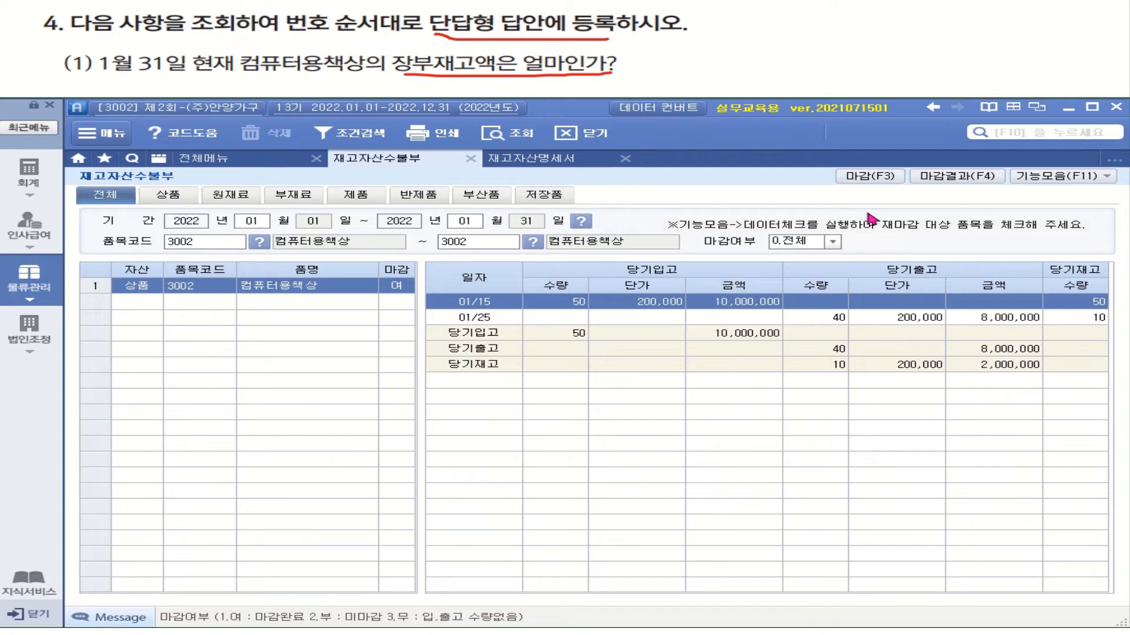
click(868, 177)
click(517, 201)
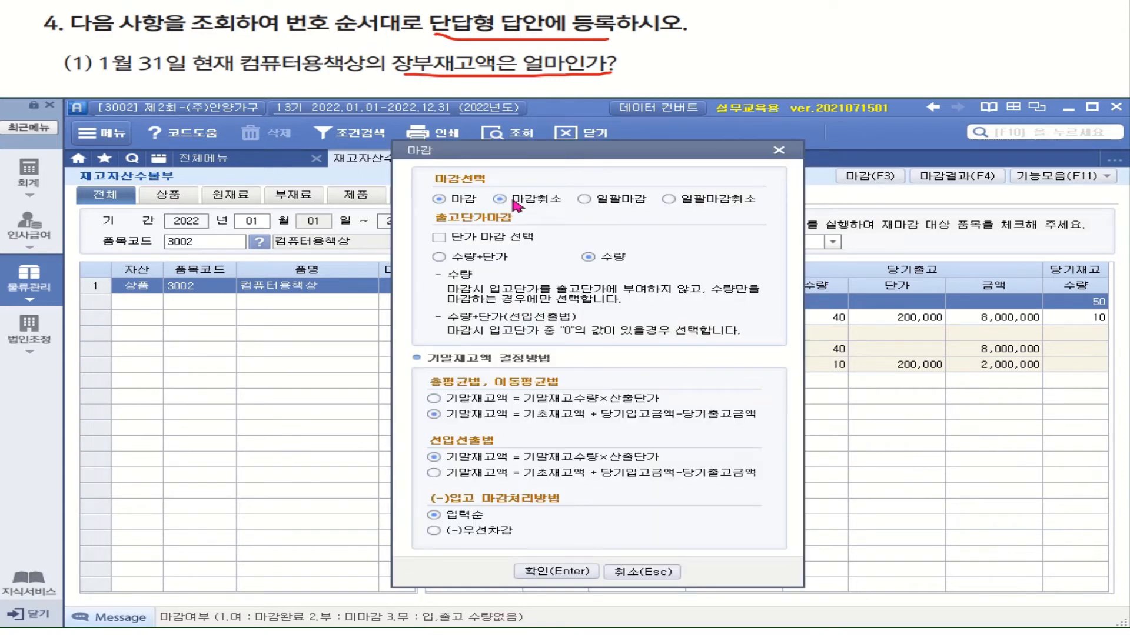
click(569, 572)
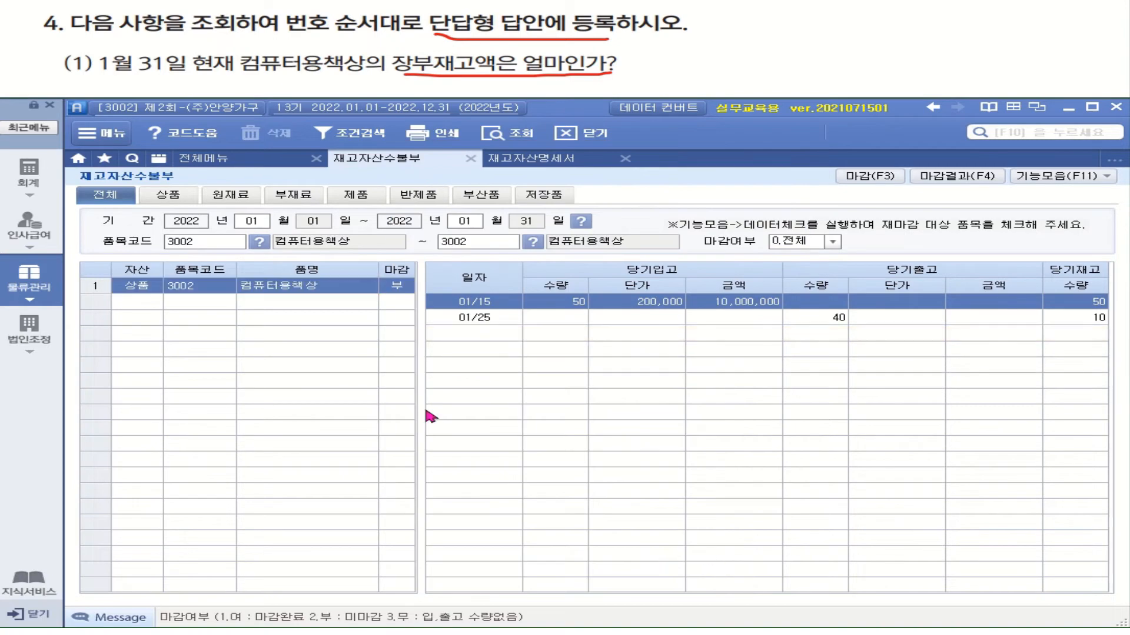
Extend the ledger period to December 31, 2022, requery 컴퓨터용책상 and close its inventory again with 마감
click(462, 224)
text(12)
key(Return)
key(Return)
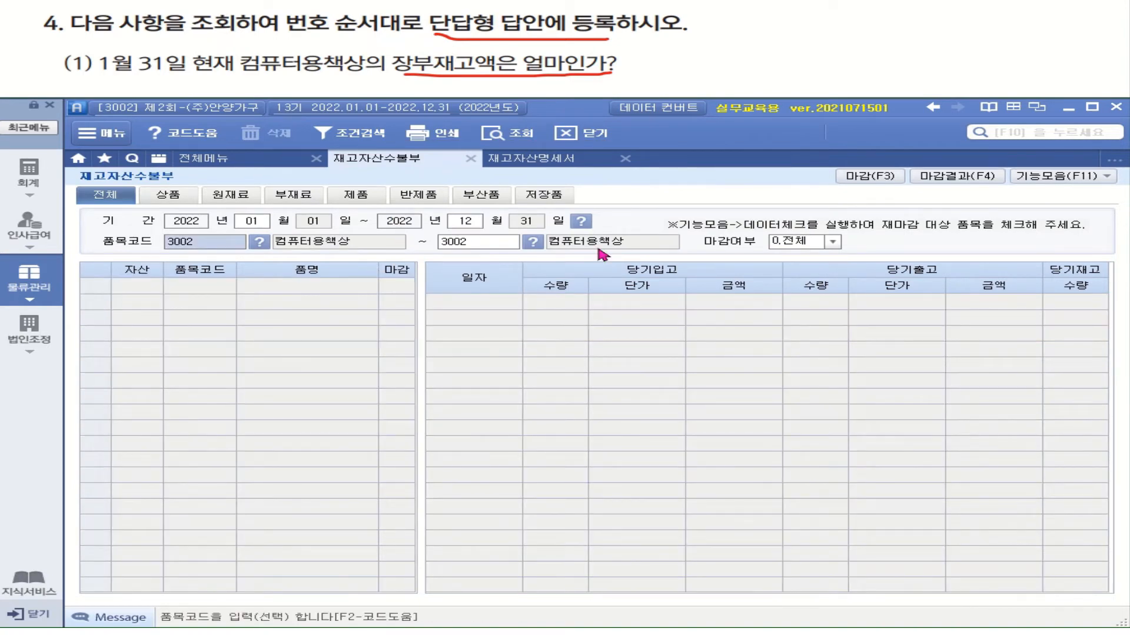
key(Return)
key(Return)
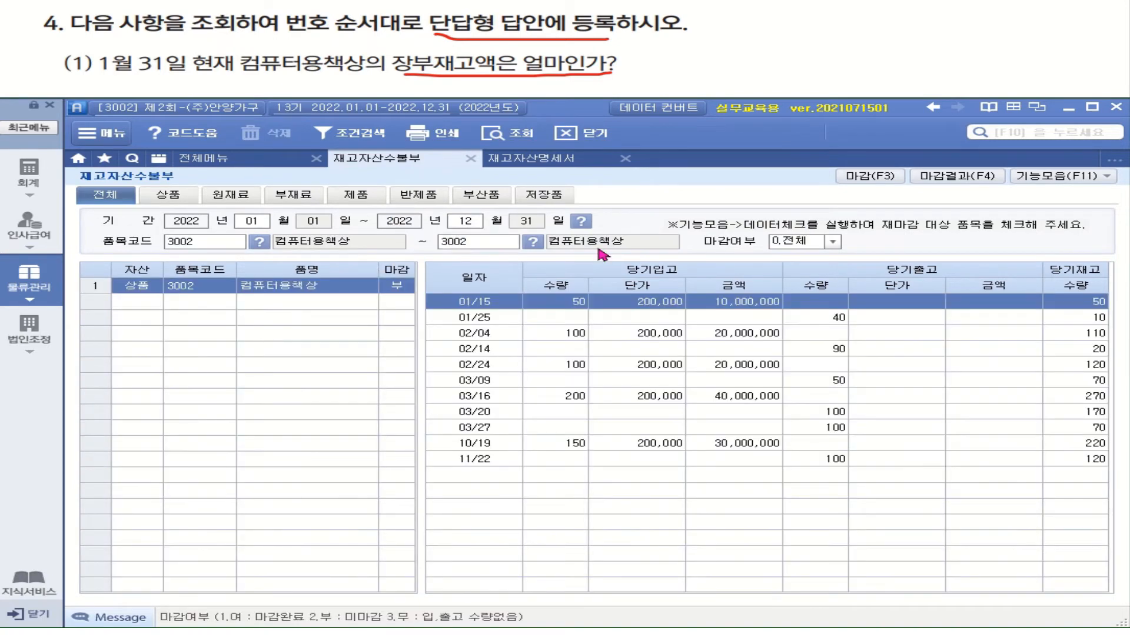
click(870, 175)
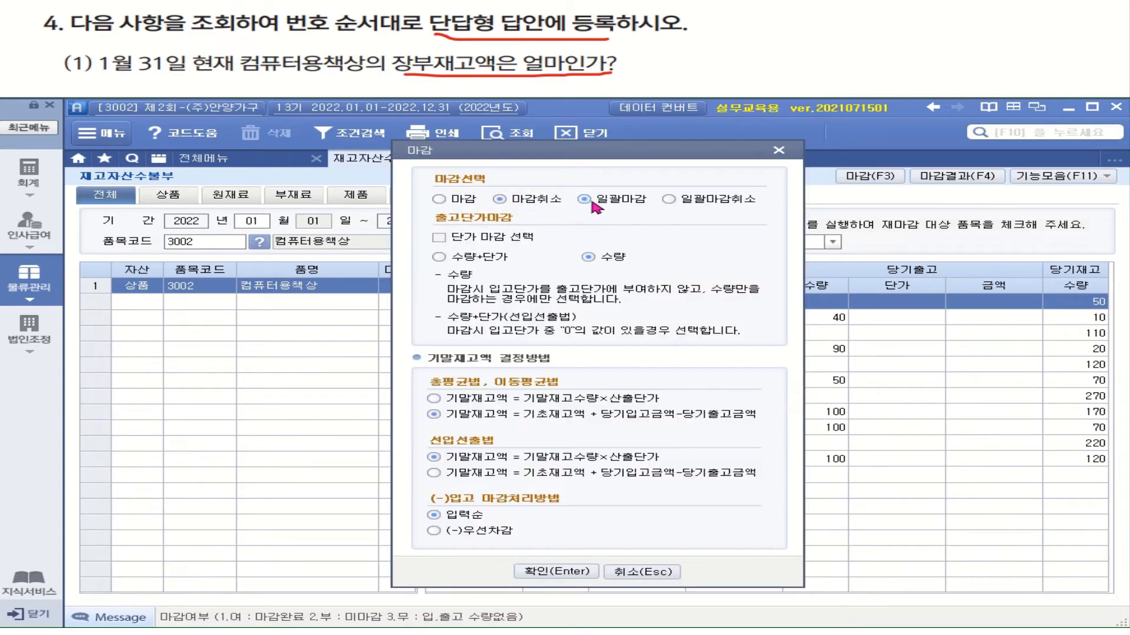
click(459, 202)
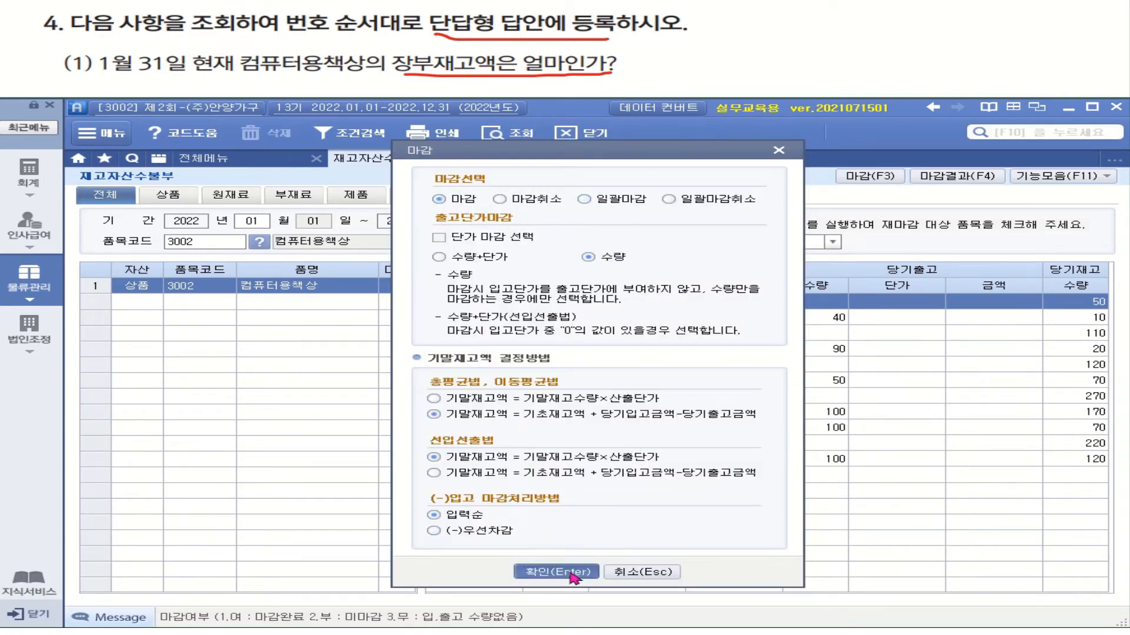
click(556, 572)
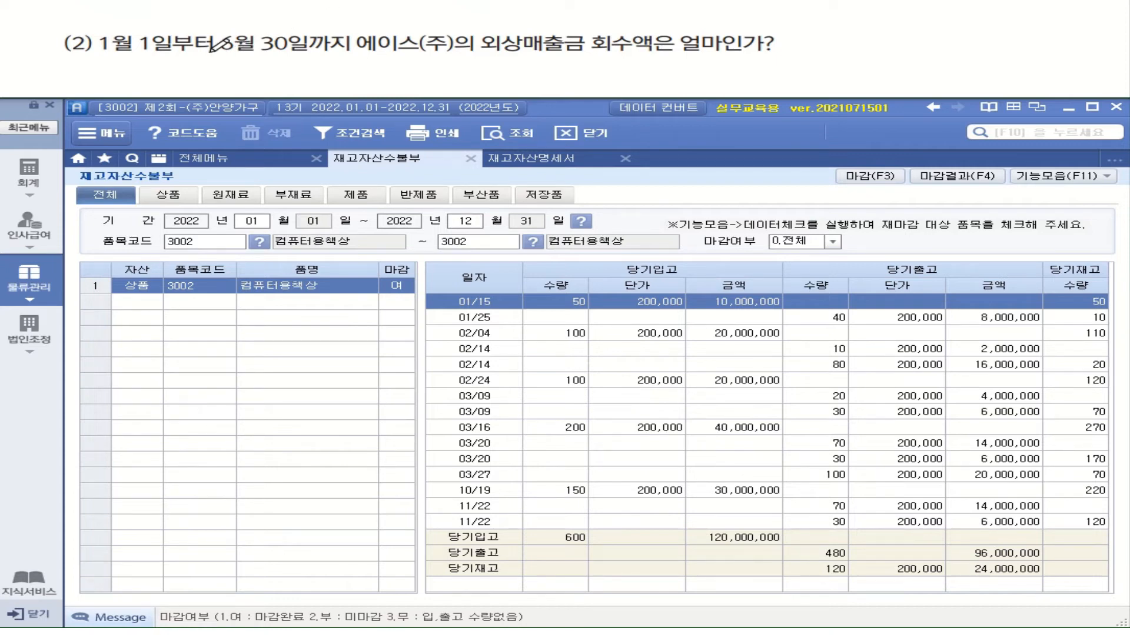
Open the accounting module's customer ledger (거래처원장) and set the balance period to January 1 through June 30, 2022
drag(210, 51, 517, 54)
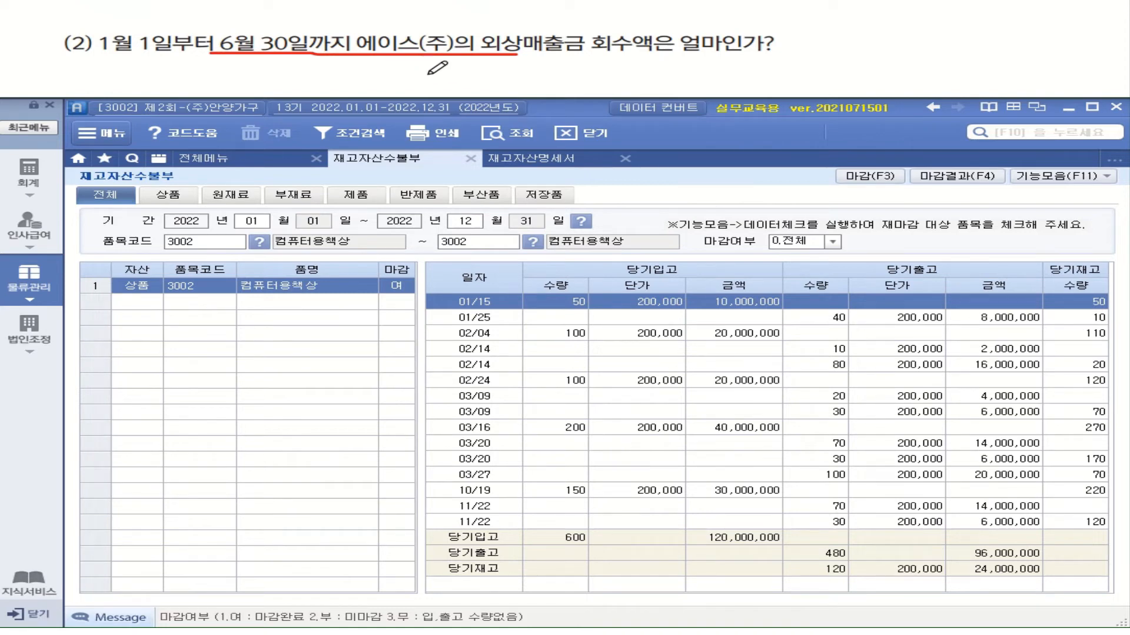
click(216, 163)
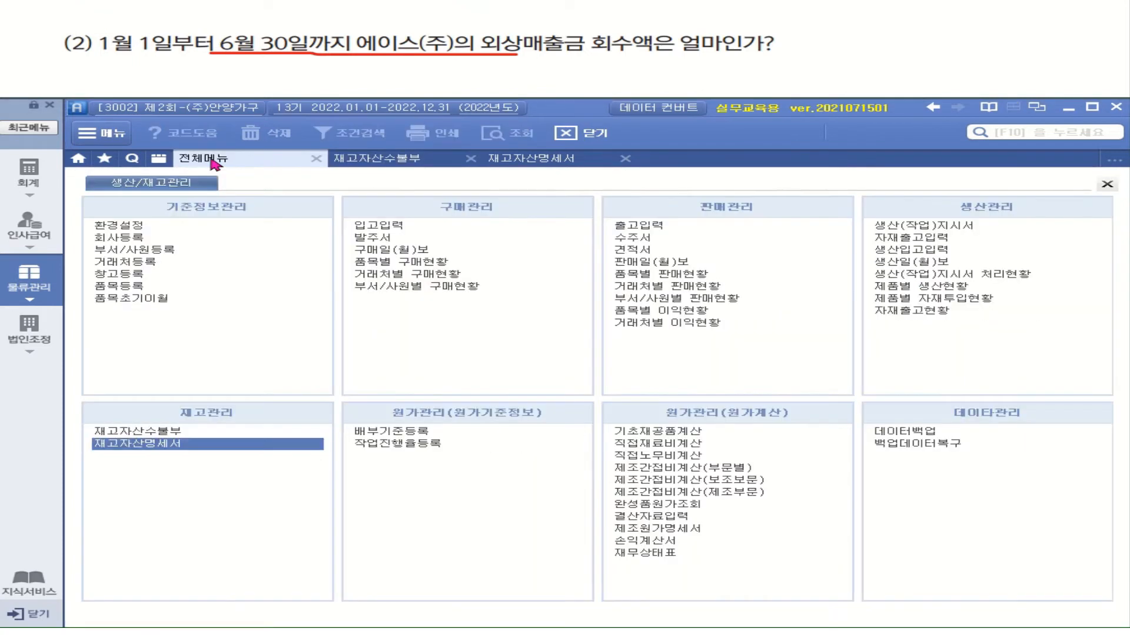
click(30, 176)
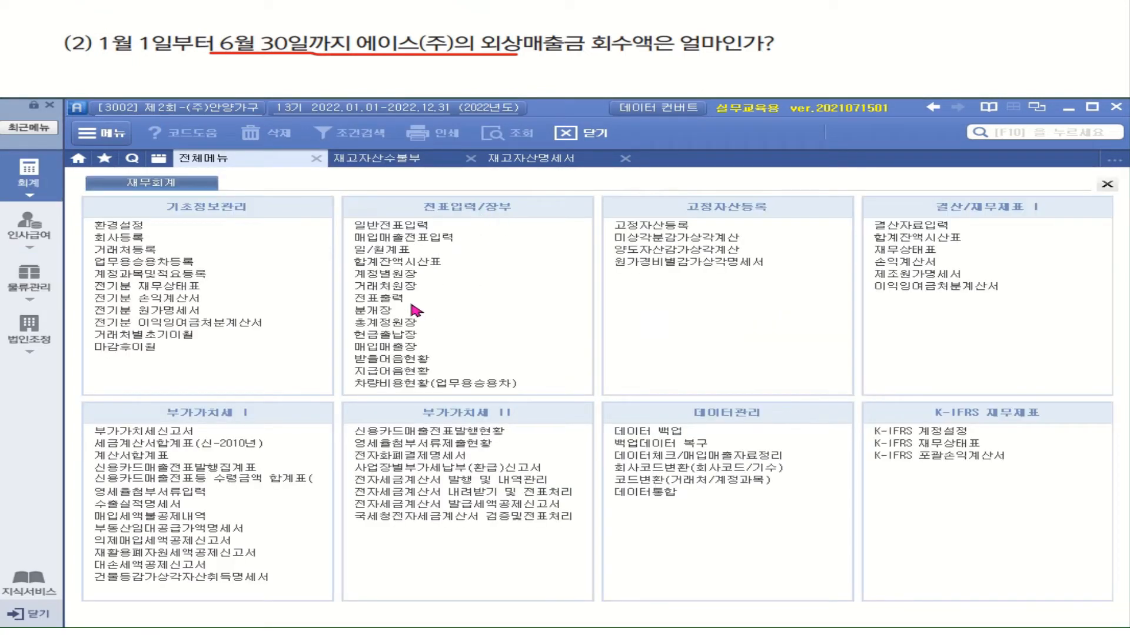
click(398, 289)
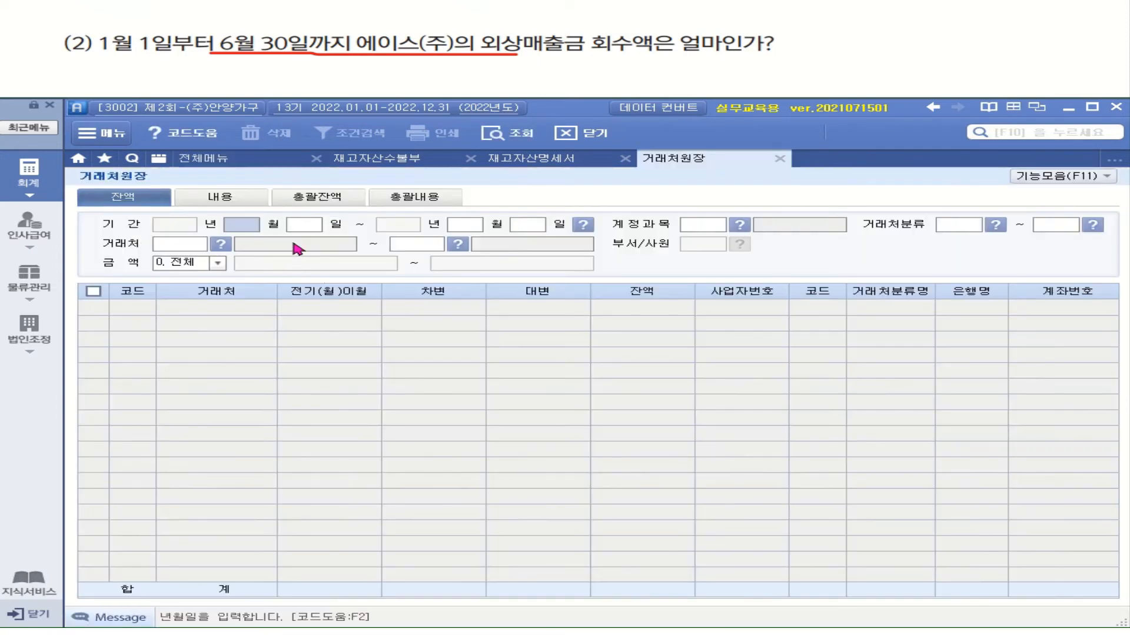
text(01)
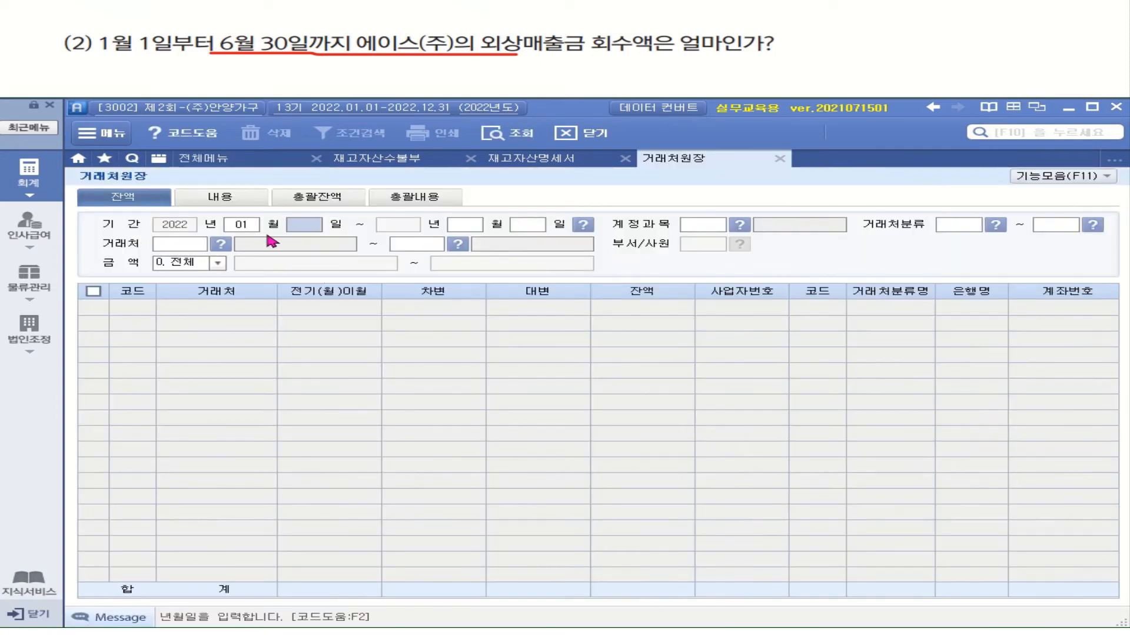
text(010630)
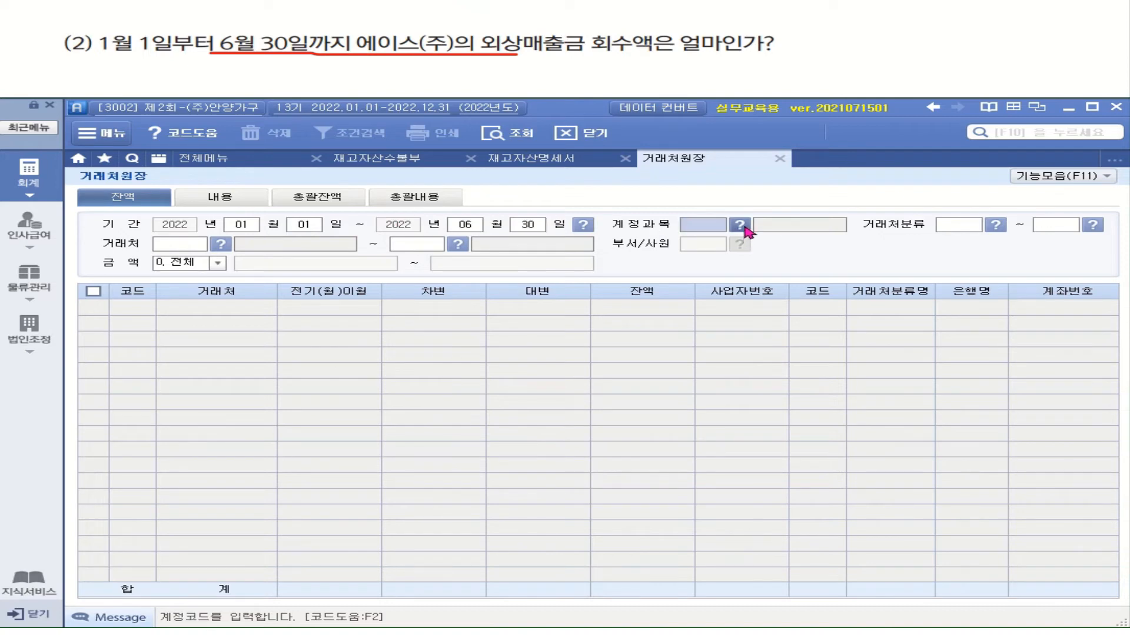
Query account 108 외상매출금 for all customers and check the credit amount collected from 에이스(주)
key(F2)
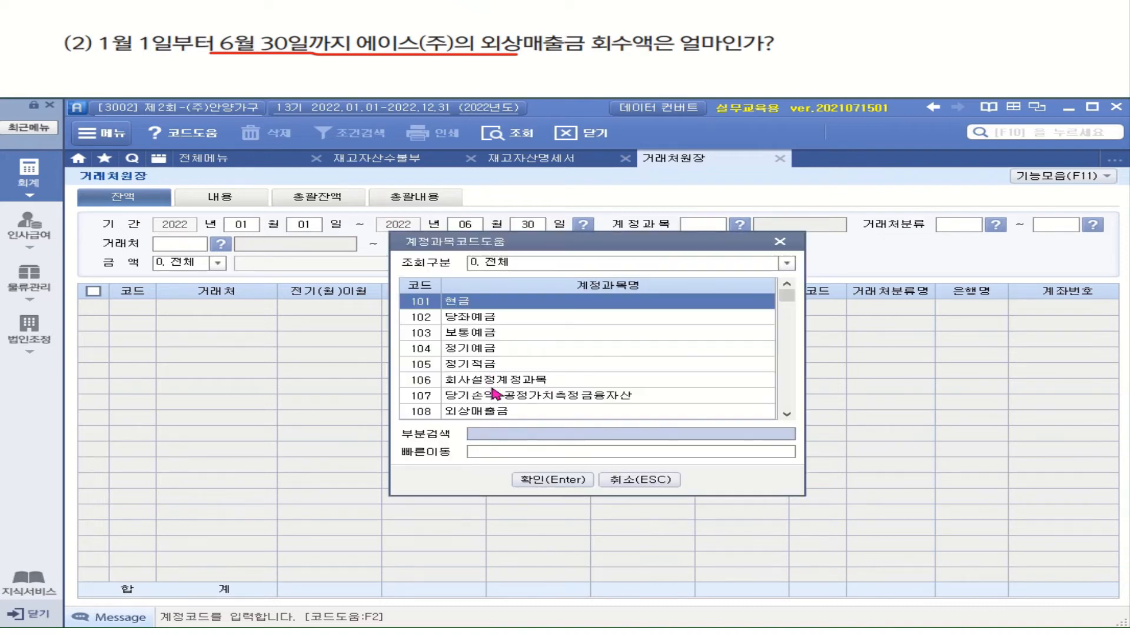
double_click(502, 412)
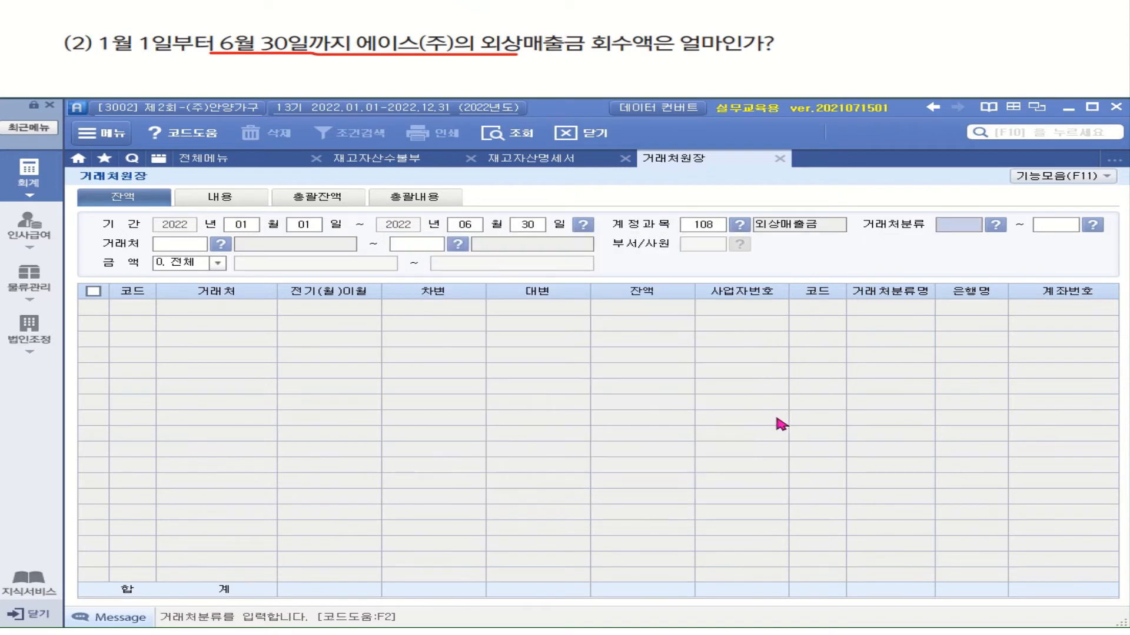
key(Return)
key(Return)
key(Return)
key(Return)
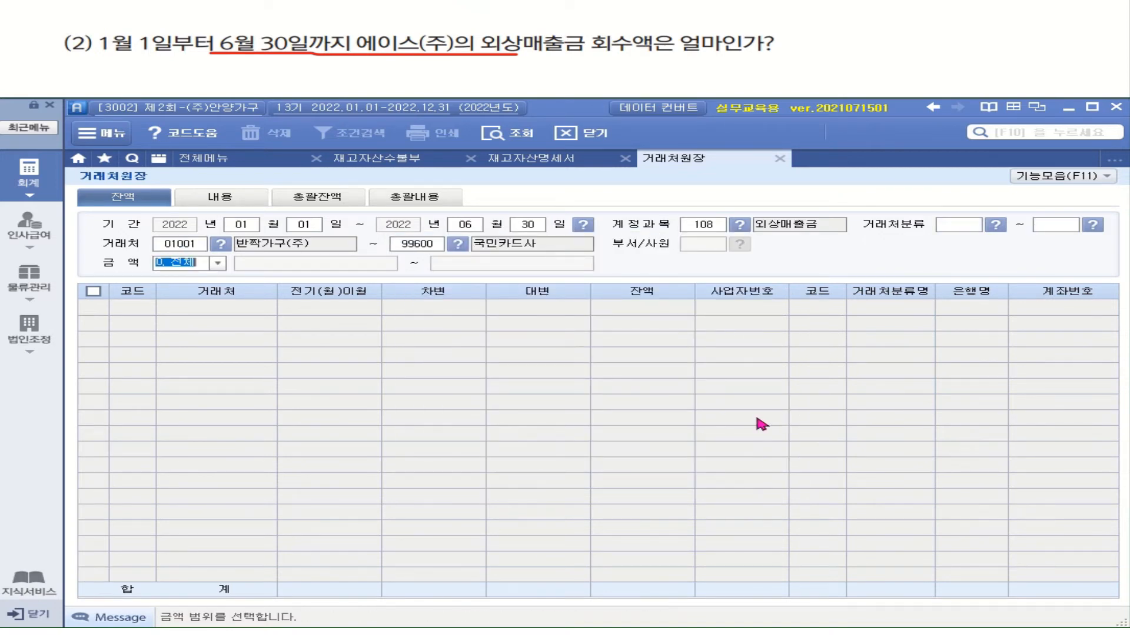
key(Return)
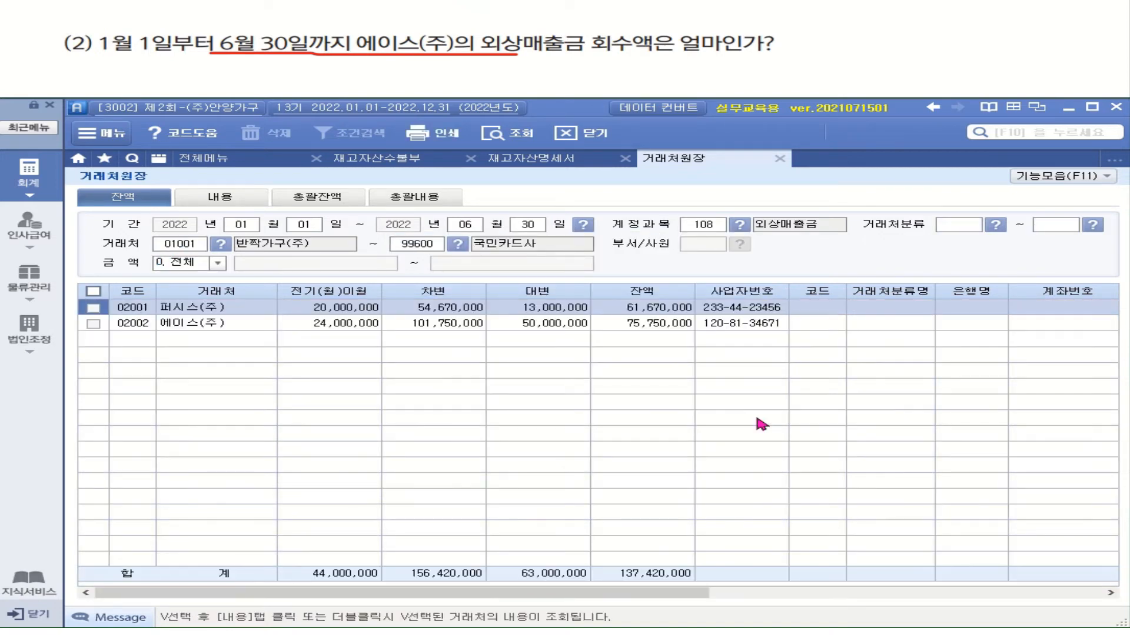
click(139, 323)
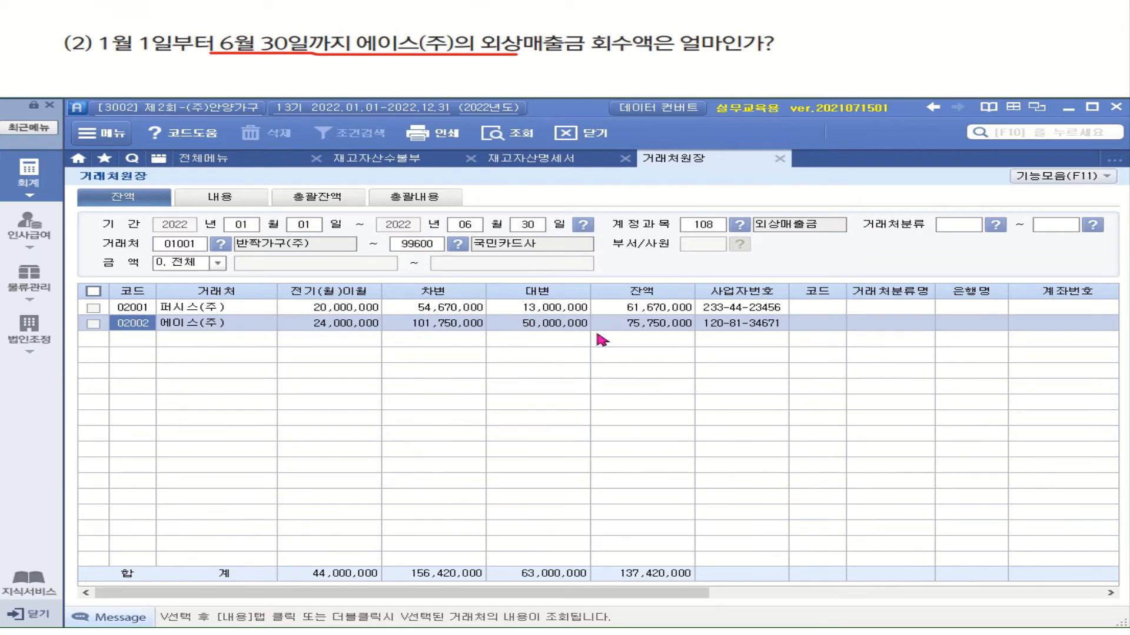
click(560, 325)
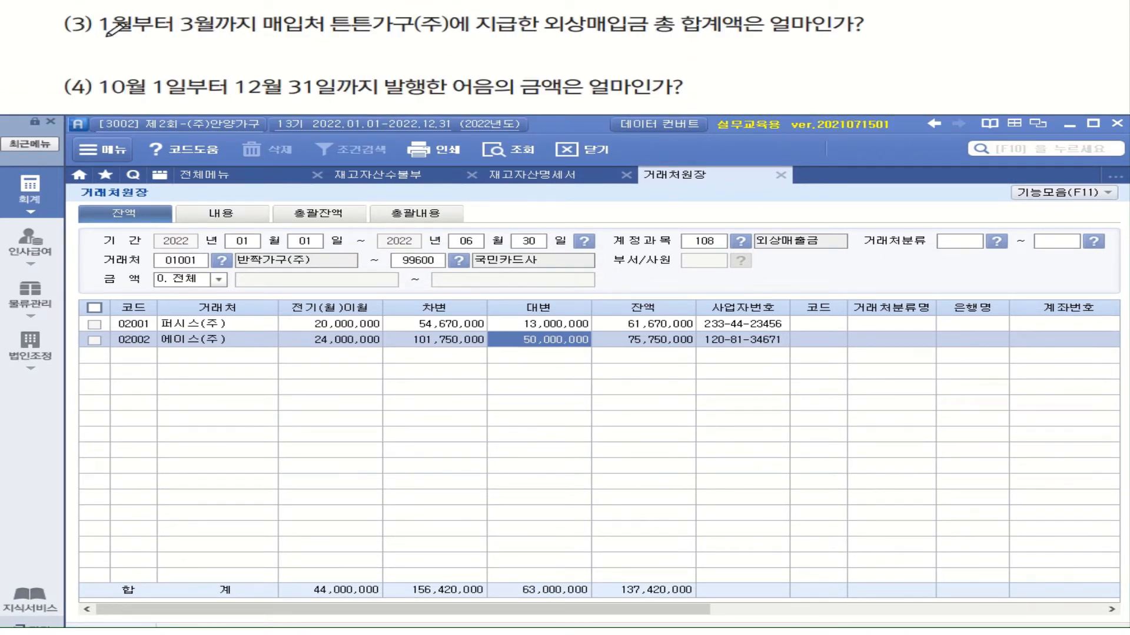
Change the end of the customer ledger's period to March 31, 2022
drag(107, 37, 218, 33)
drag(344, 39, 425, 44)
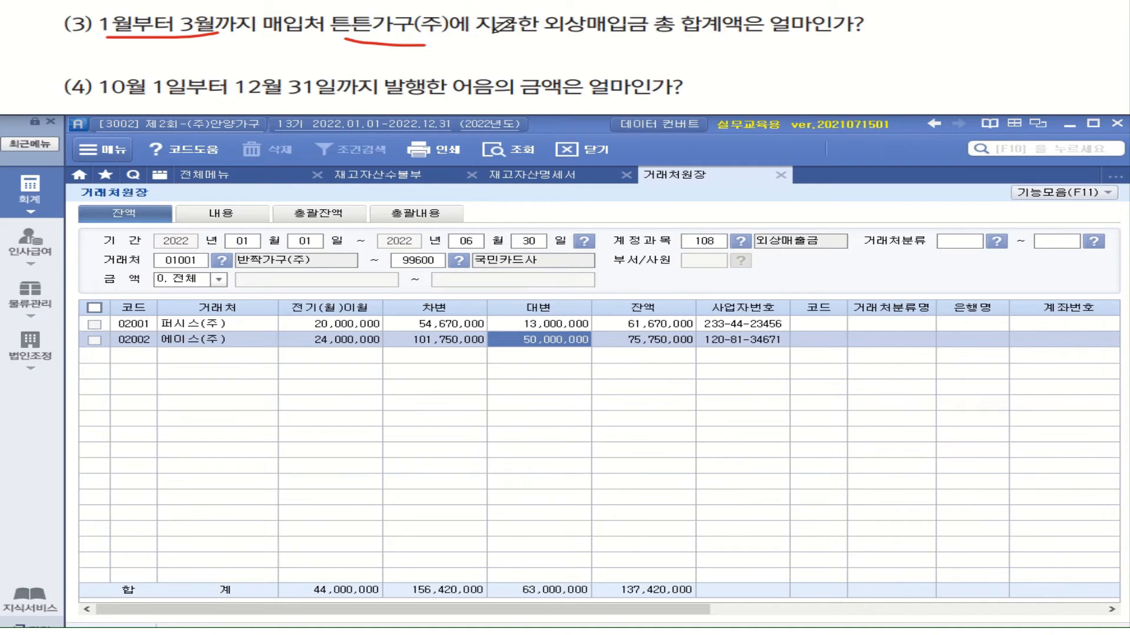
mouse_move(490, 32)
mouse_down()
mouse_move(541, 9)
mouse_move(476, 18)
mouse_move(507, 40)
mouse_up()
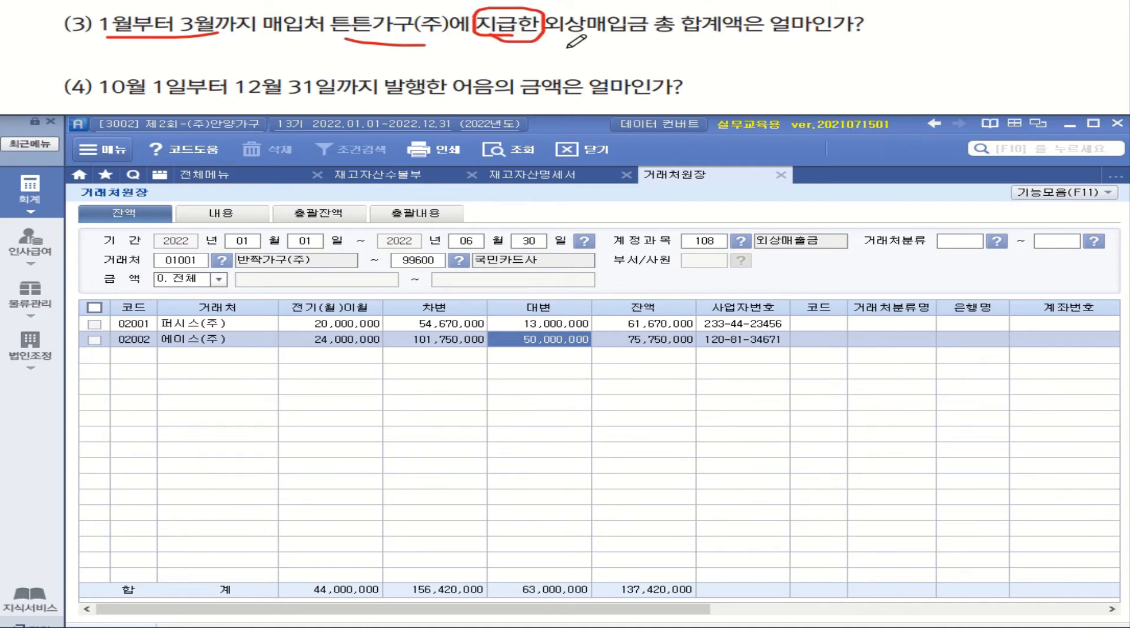
drag(584, 41, 626, 35)
click(455, 243)
text(03)
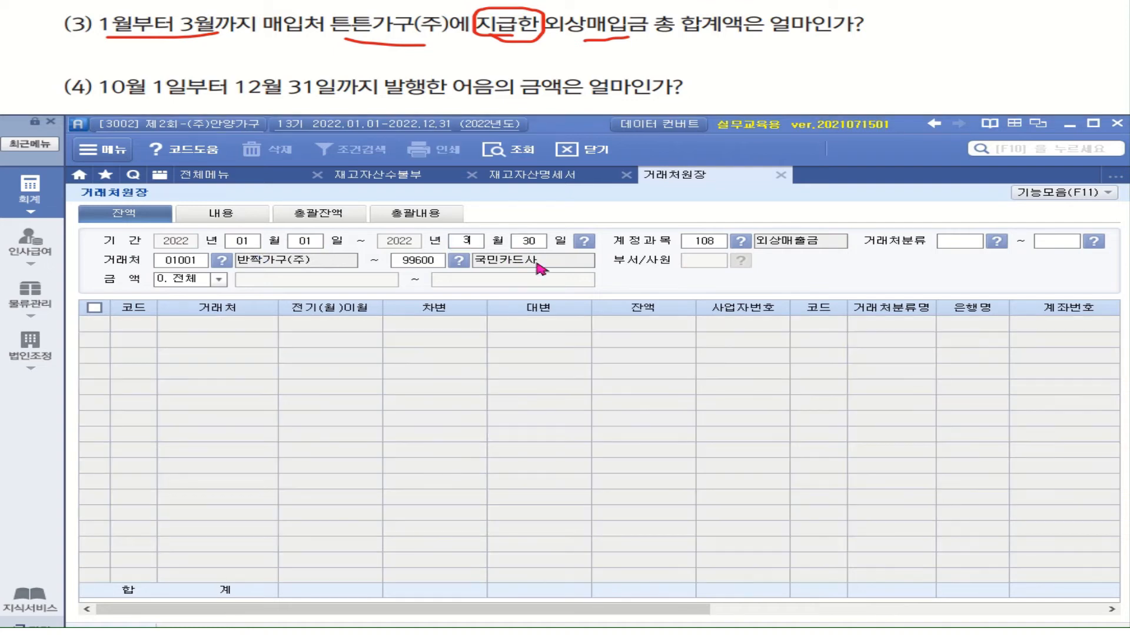
key(Return)
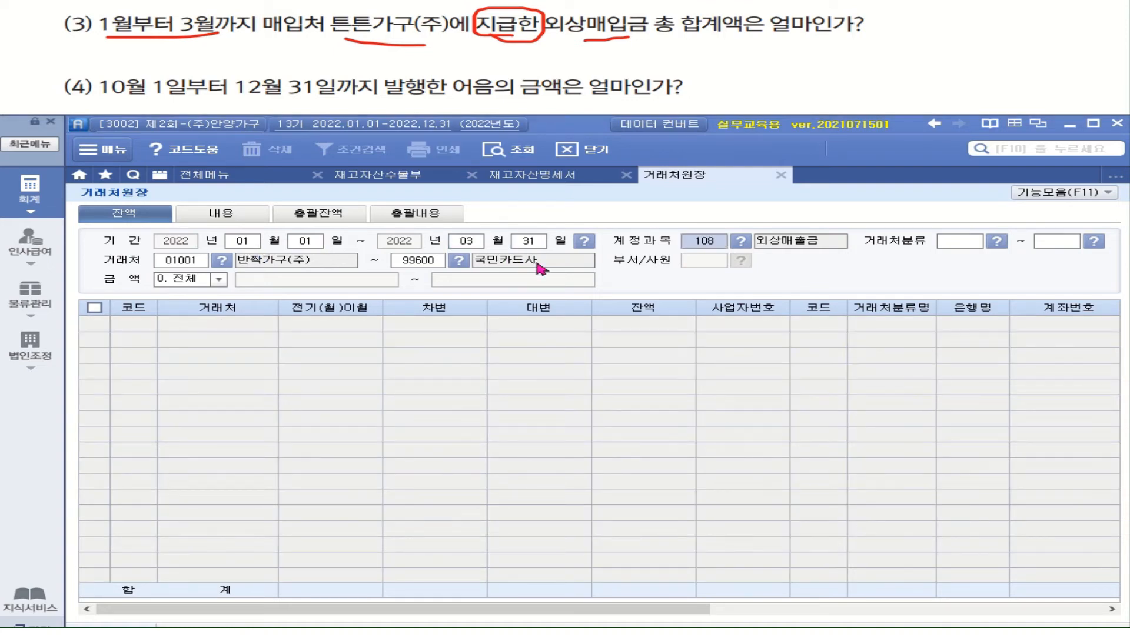
Search the account codes for 외상 and set the ledger's account to 251 외상매입금
click(740, 242)
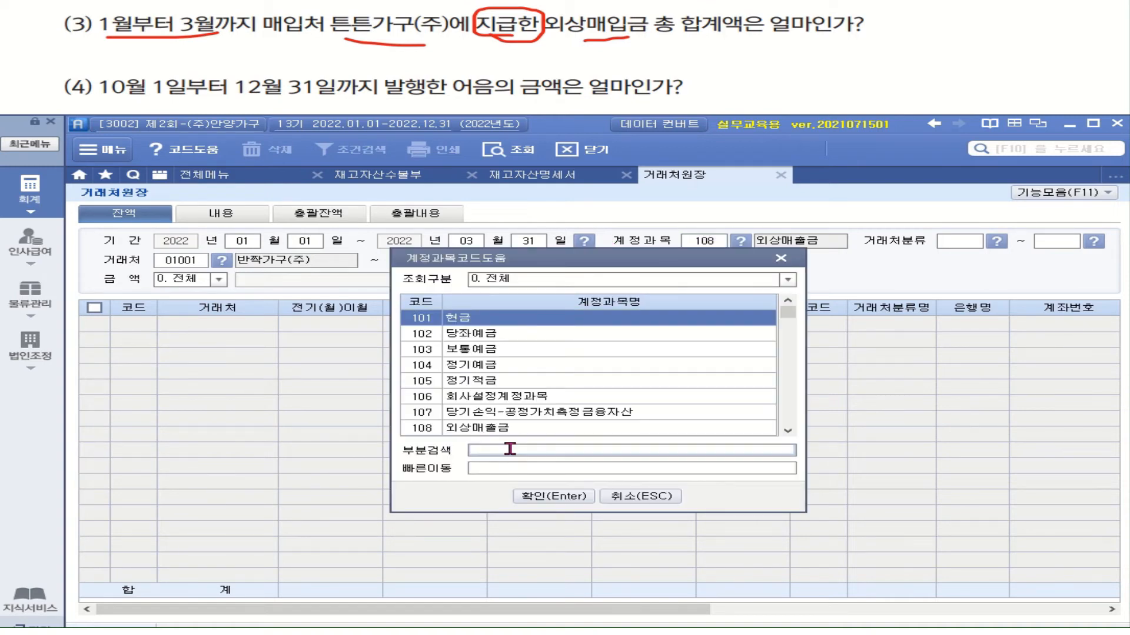
click(510, 449)
text(외)
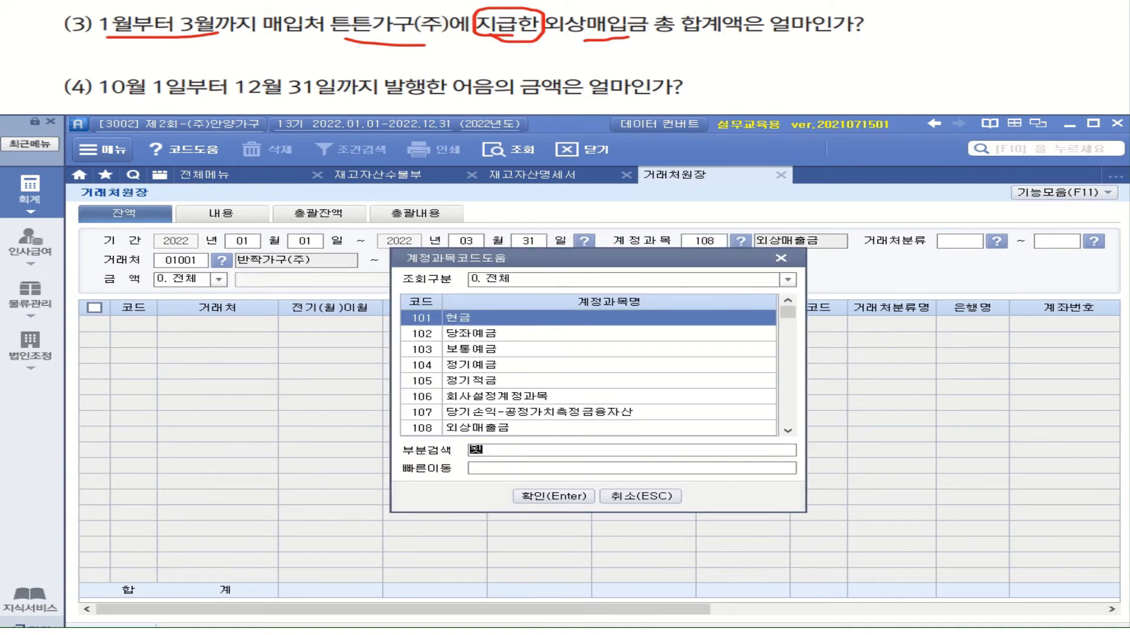
text(상)
key(Return)
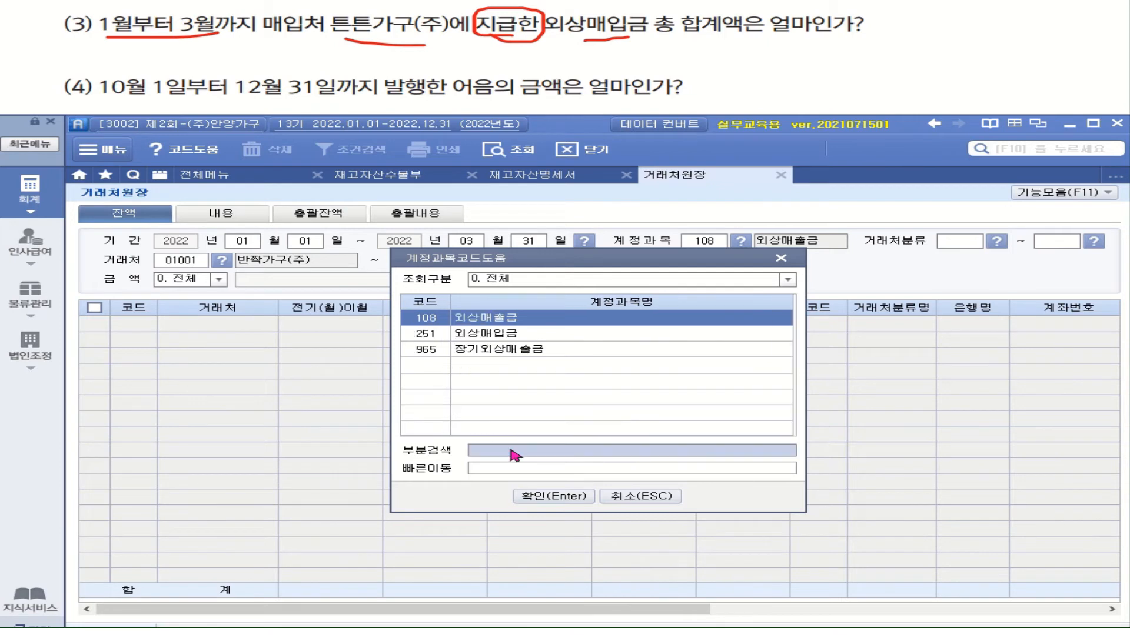
click(494, 333)
key(Return)
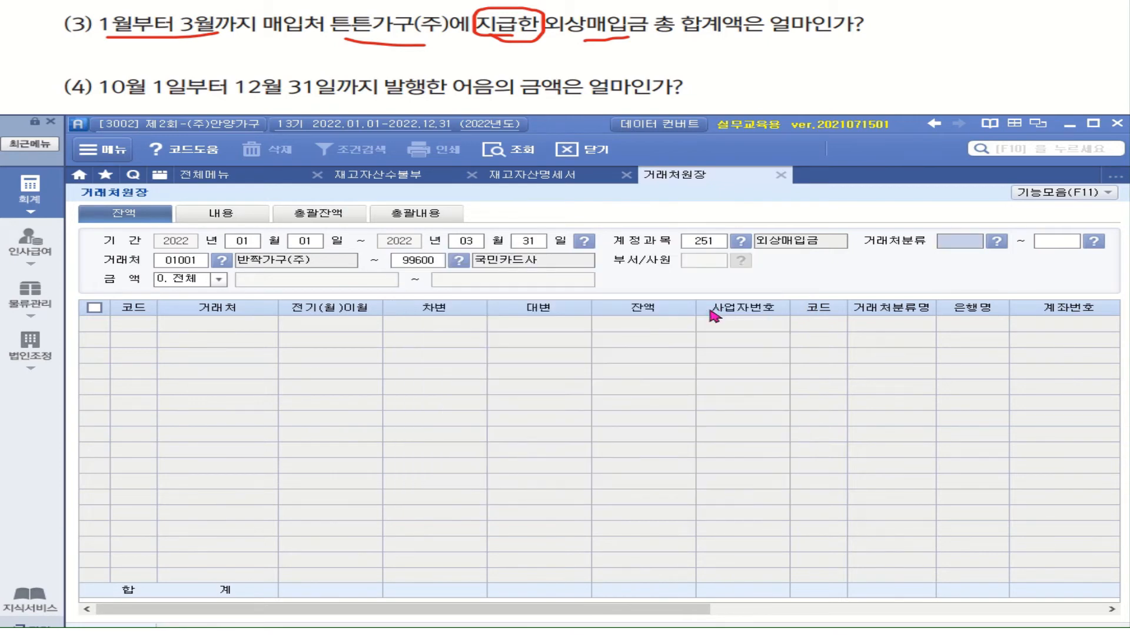
Run the 외상매입금 query for all vendors and check the debit amount paid to 튼튼가구(주)
key(Return)
key(Return)
key(Return)
key(Return)
key(Return)
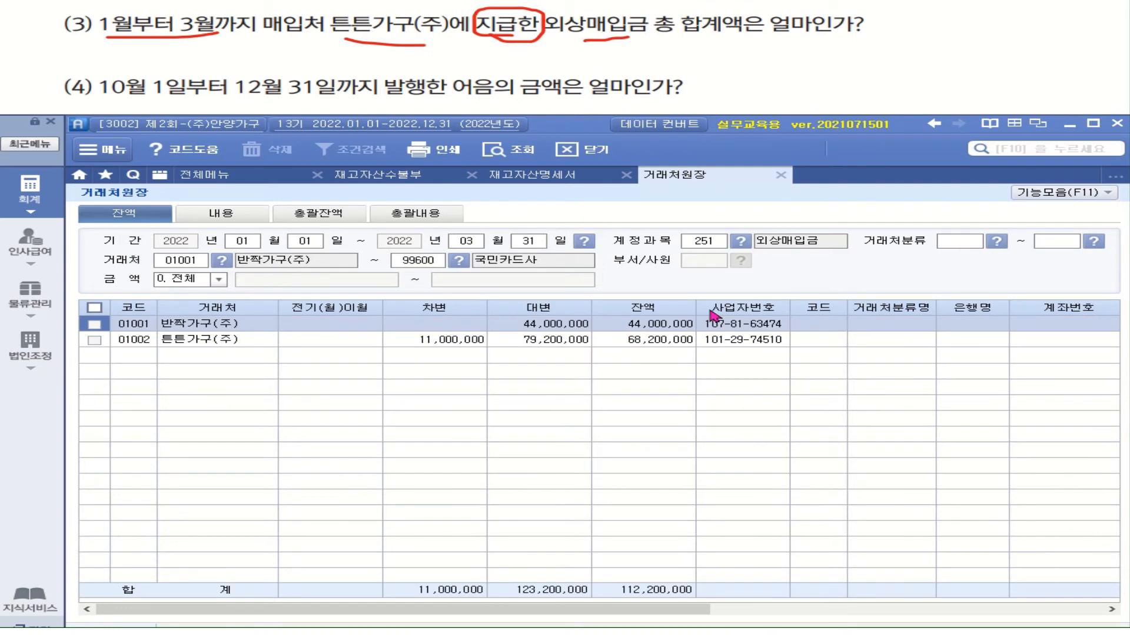
click(142, 345)
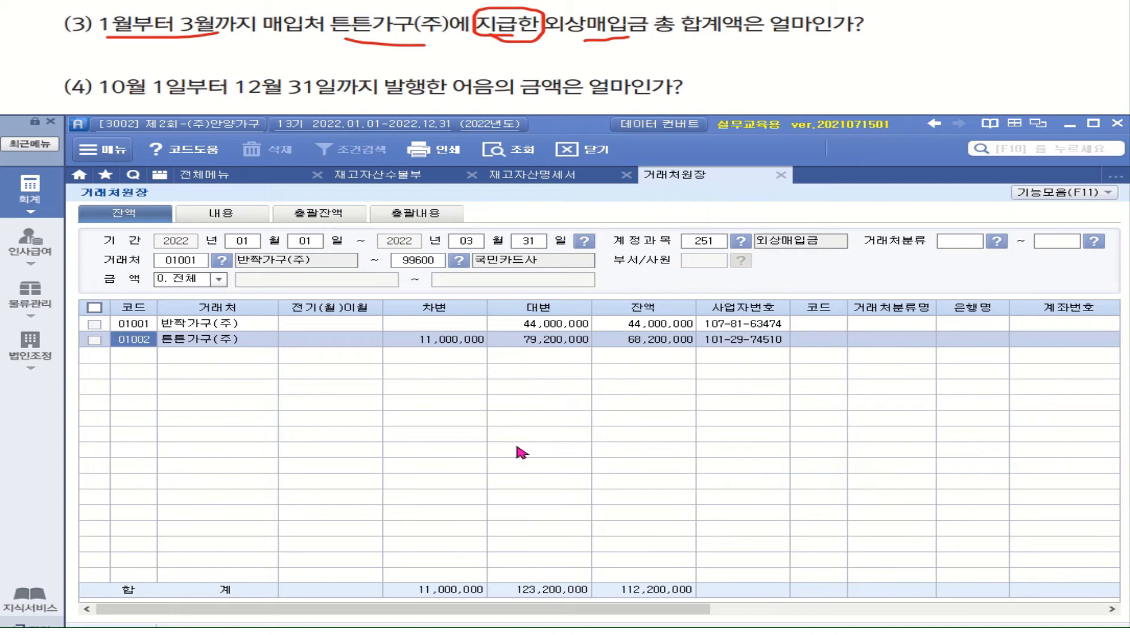
click(443, 343)
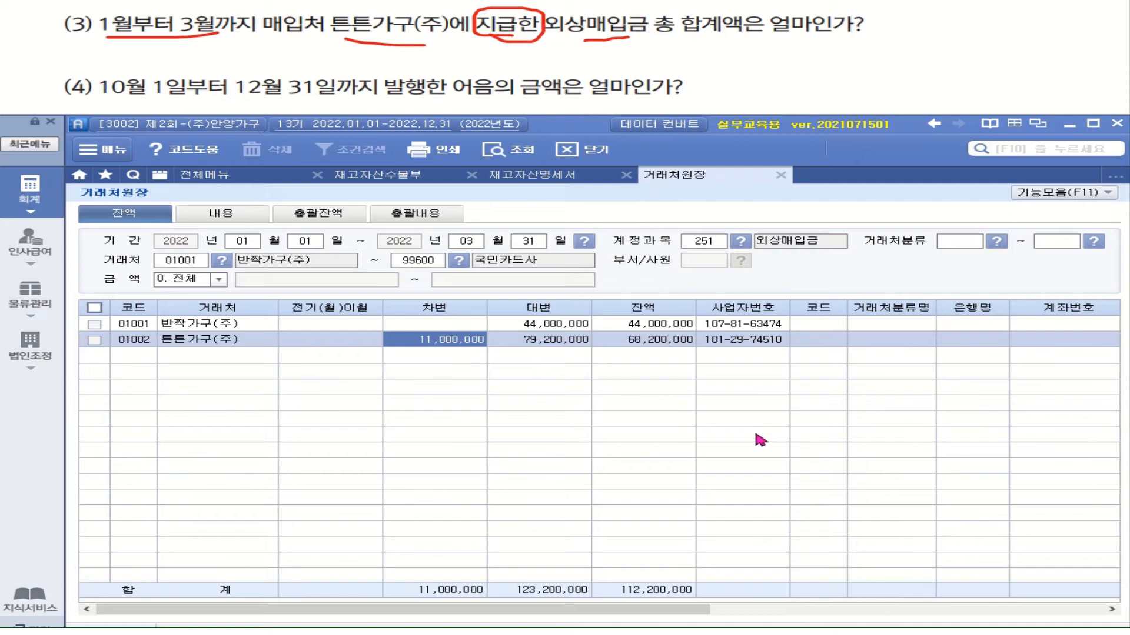
Open the daily/monthly summary (일/월계표), query October 1 to December 31, 2022 by day, and find the 지급어음 row to check the notes issued
drag(630, 94, 99, 96)
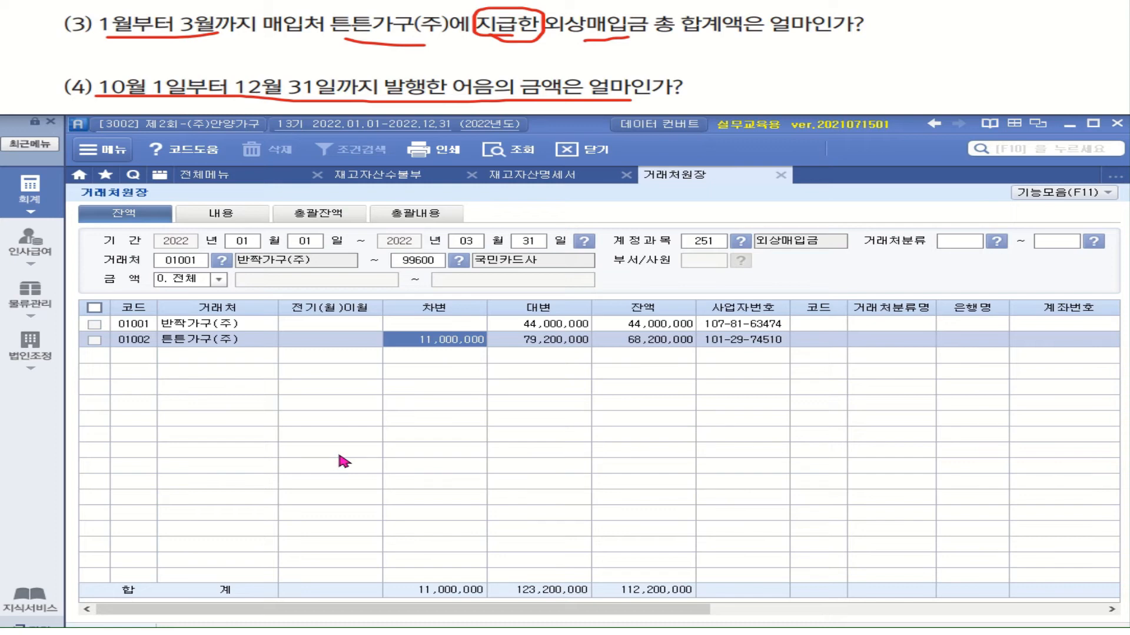
click(223, 175)
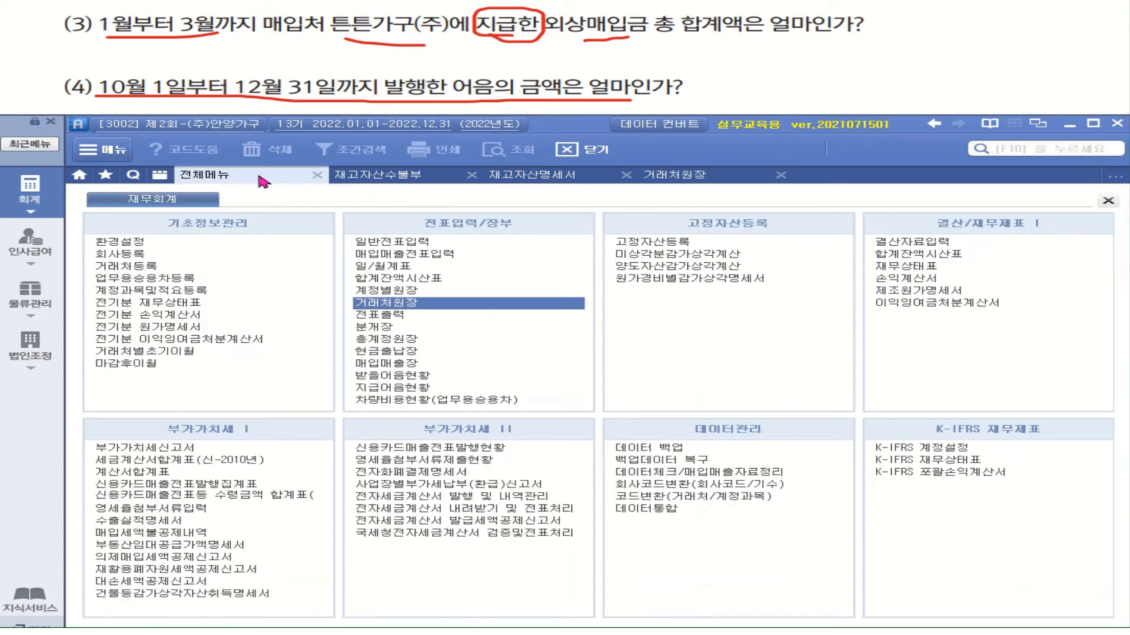
click(406, 266)
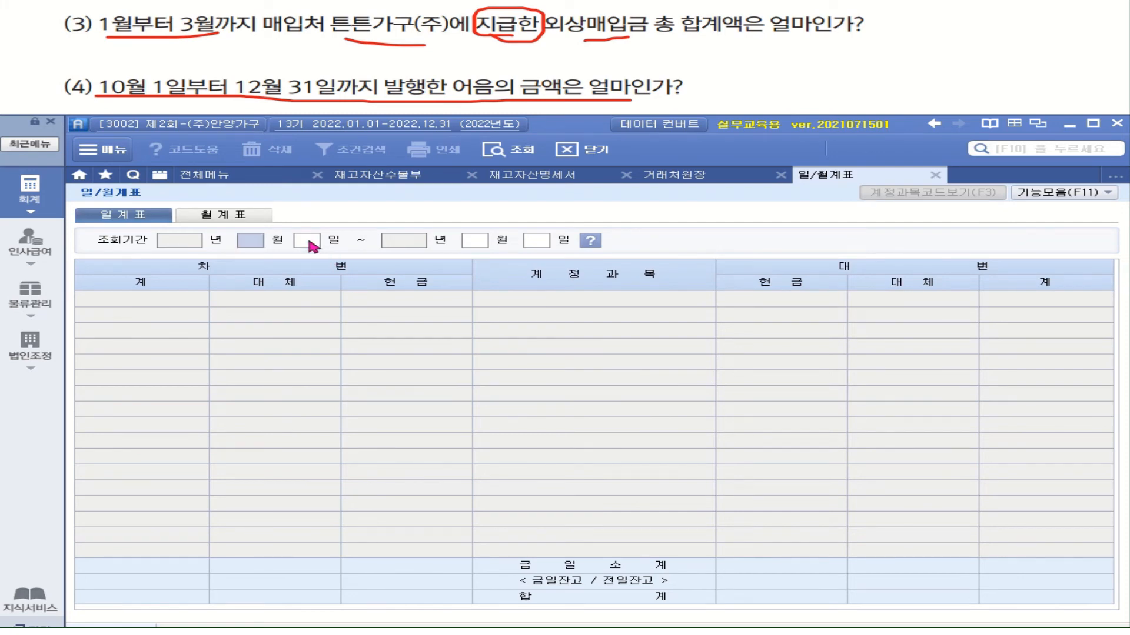
text(10)
key(Return)
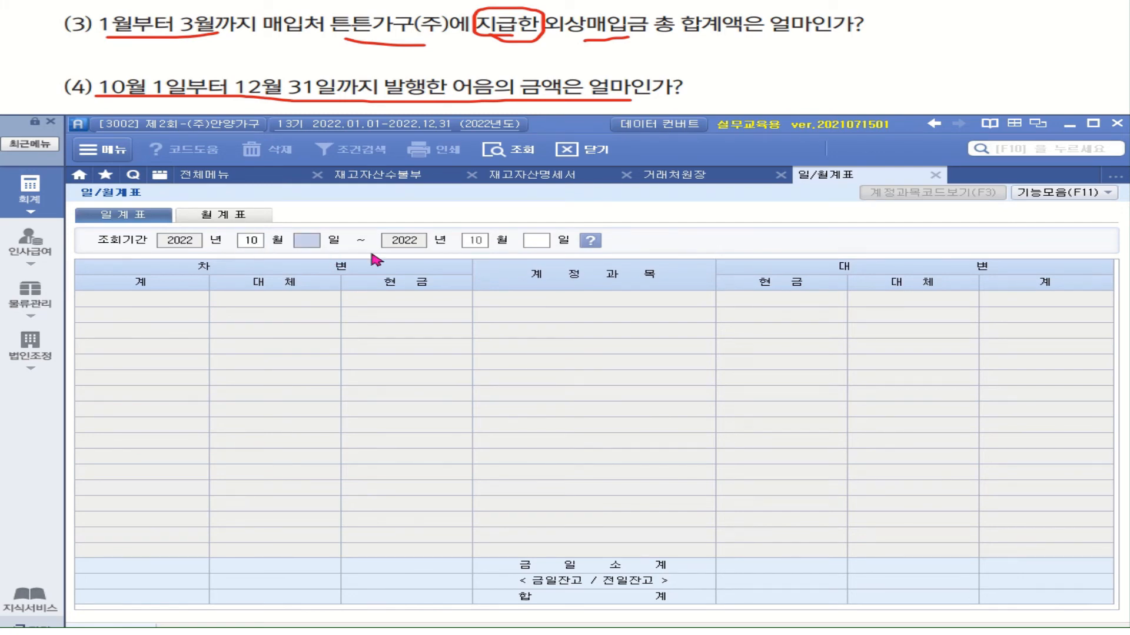
text(1)
key(Return)
text(12)
key(Return)
text(31)
key(Return)
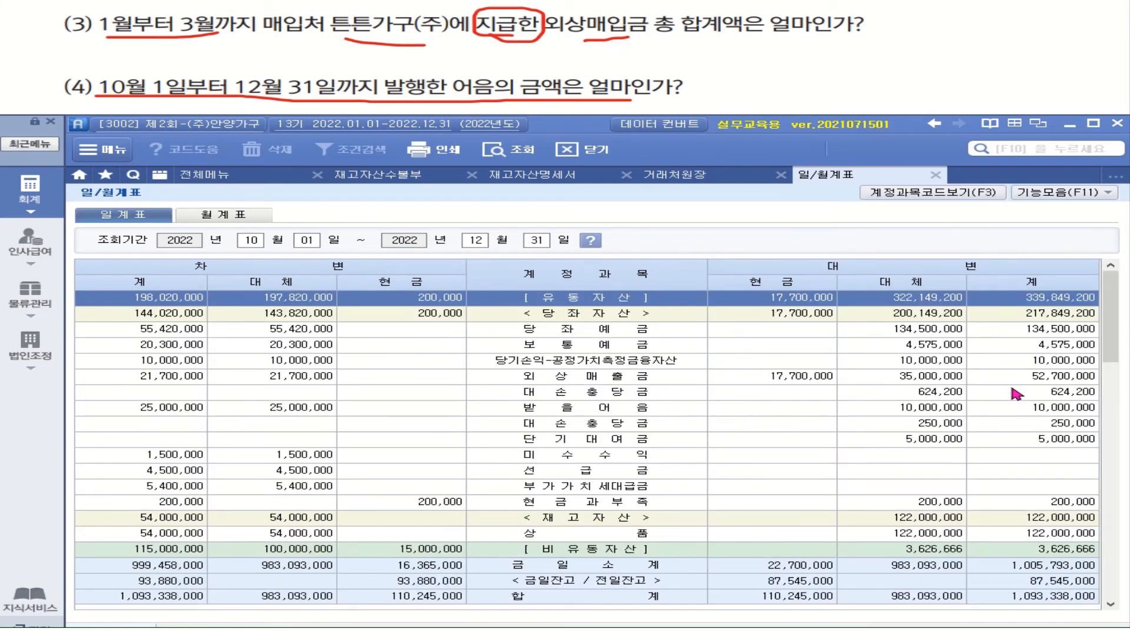
drag(1107, 329, 1120, 440)
click(618, 380)
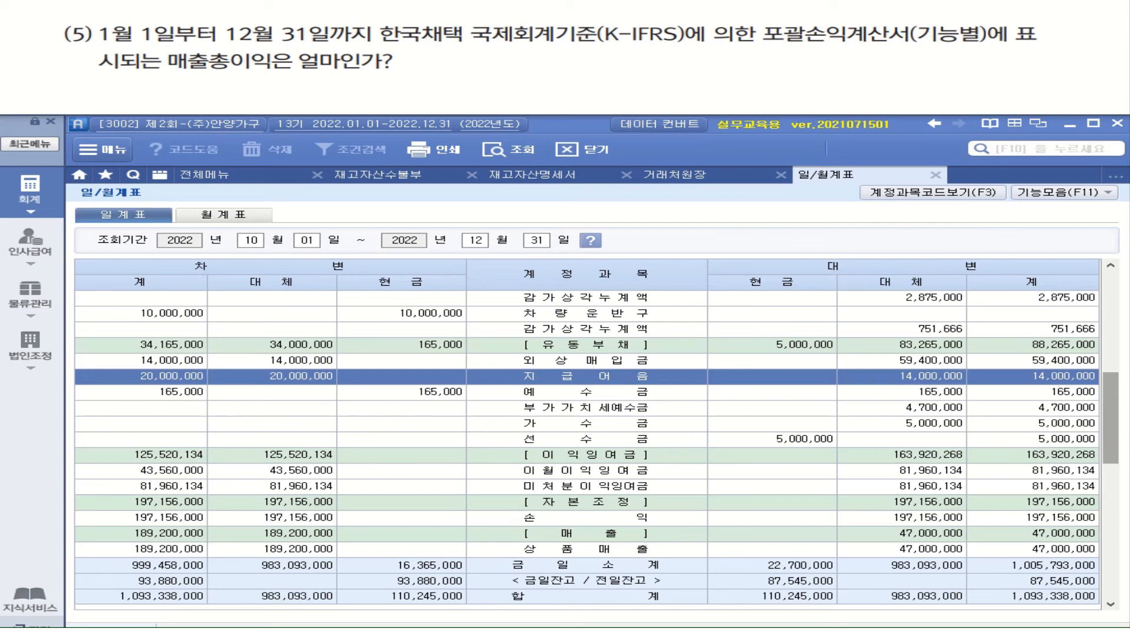
Open the K-IFRS comprehensive income statement (포괄손익계산서), query December 2022 and check the current-period gross profit (매출총이익)
drag(159, 76, 391, 76)
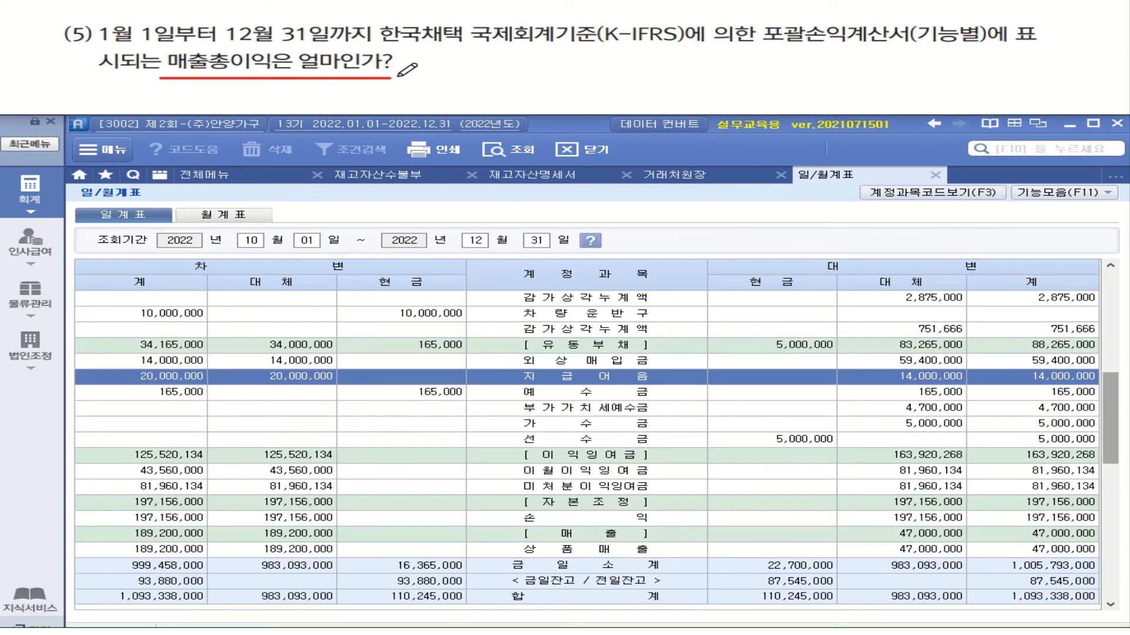
click(226, 177)
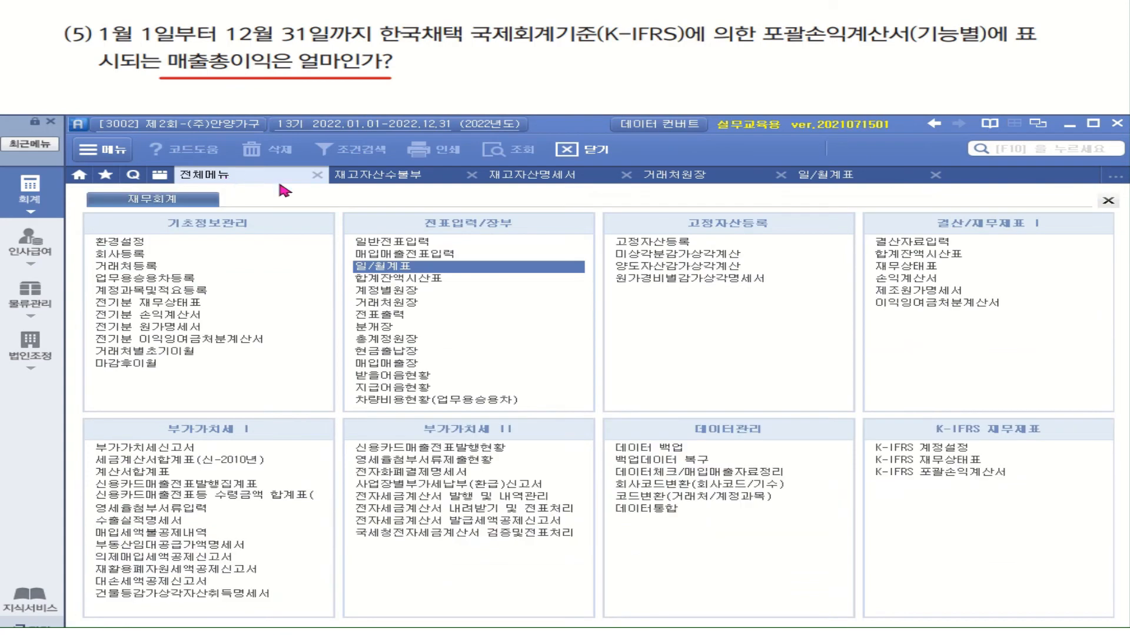
click(1011, 476)
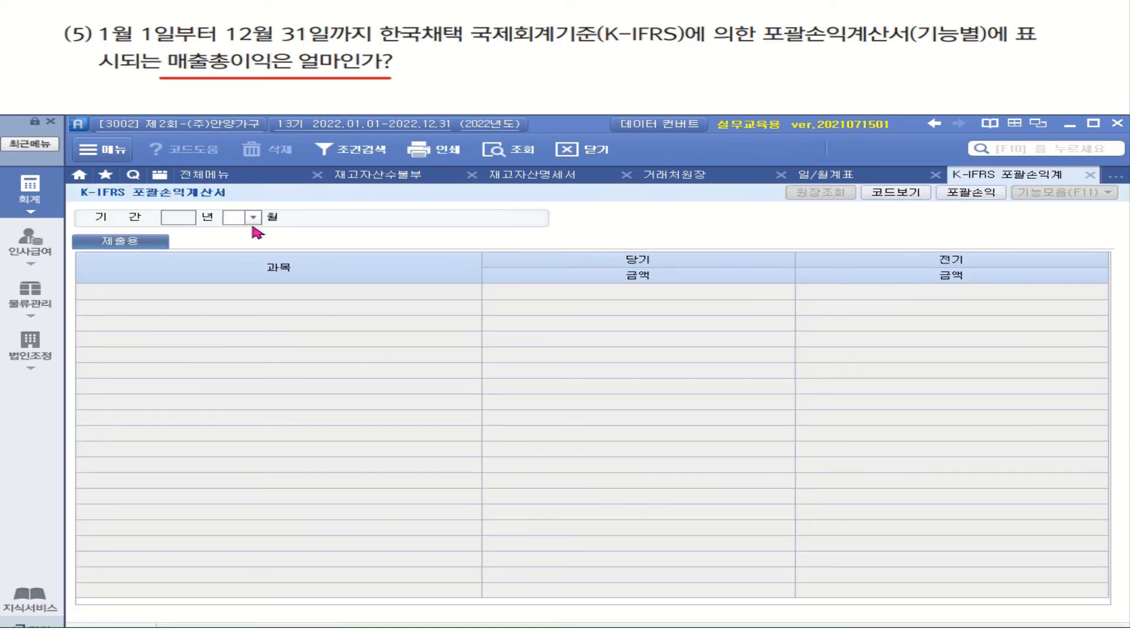
click(253, 219)
click(246, 350)
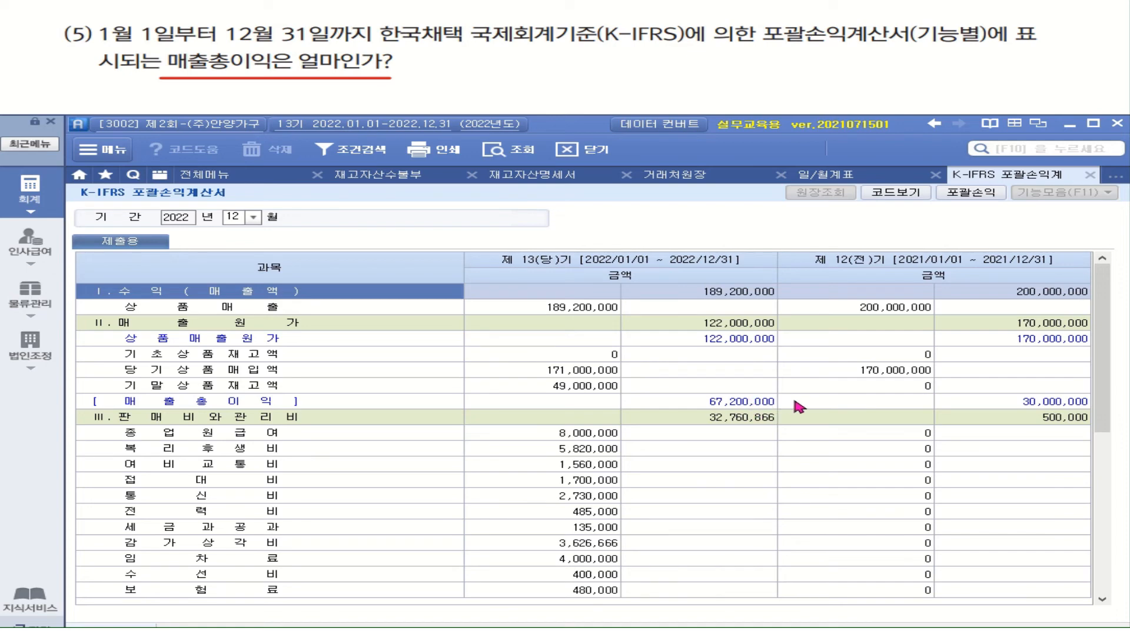
key(ctrl)
key(ctrl)
click(765, 405)
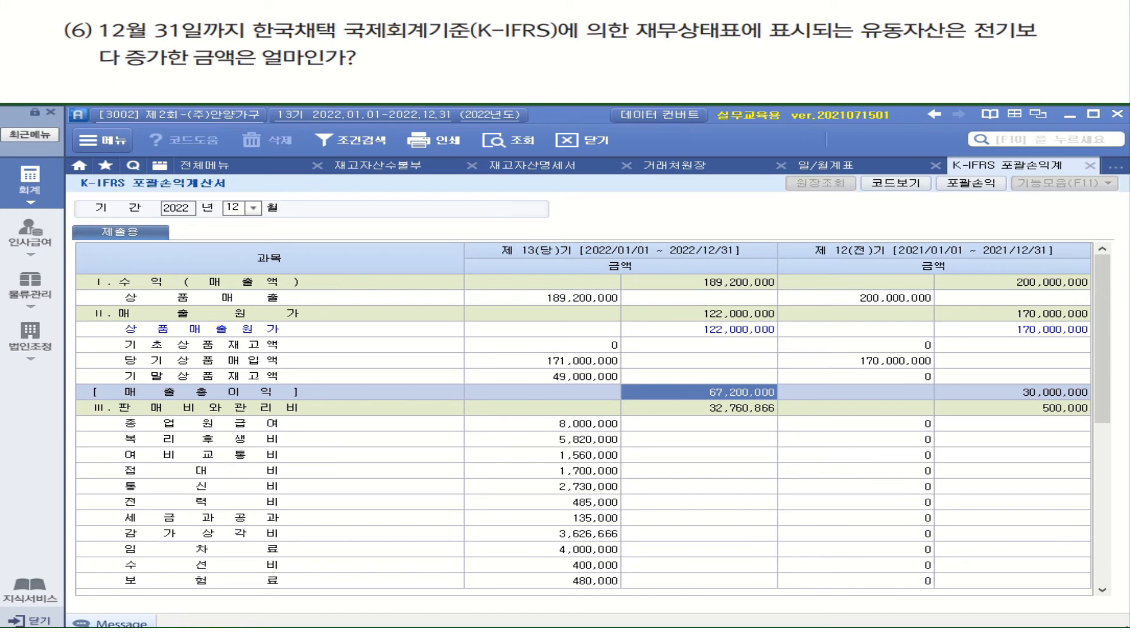
mouse_move(870, 40)
mouse_down()
mouse_move(994, 46)
mouse_move(988, 13)
mouse_move(1018, 43)
mouse_up()
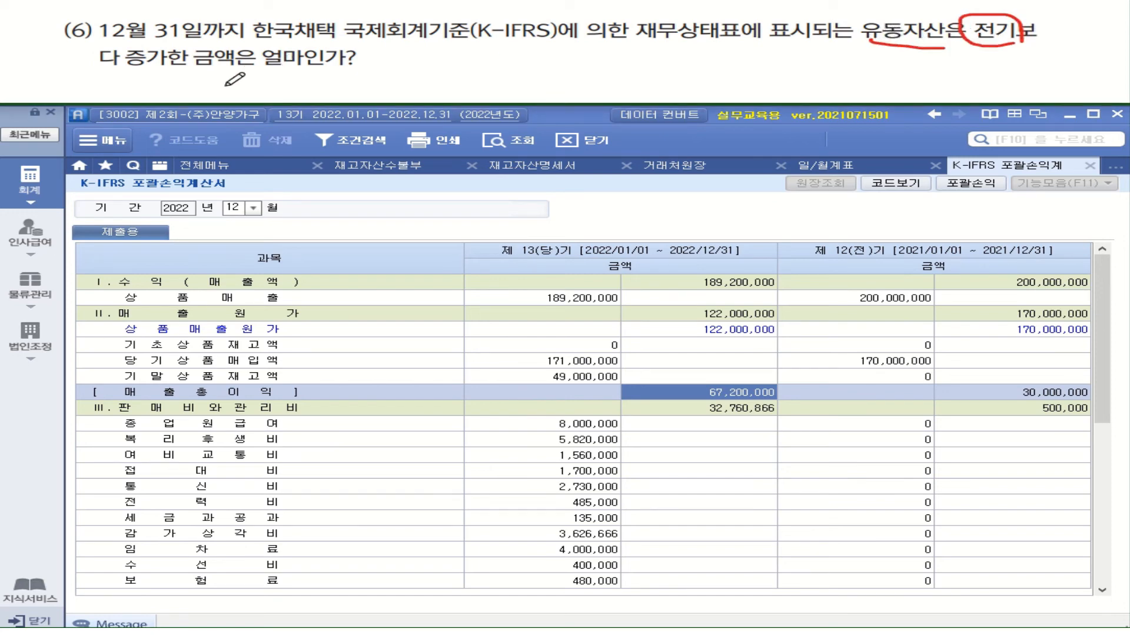
Open the K-IFRS balance sheet (재무상태표), query December 2022 and check current assets (유동자산) for the current and prior periods
drag(184, 71, 332, 76)
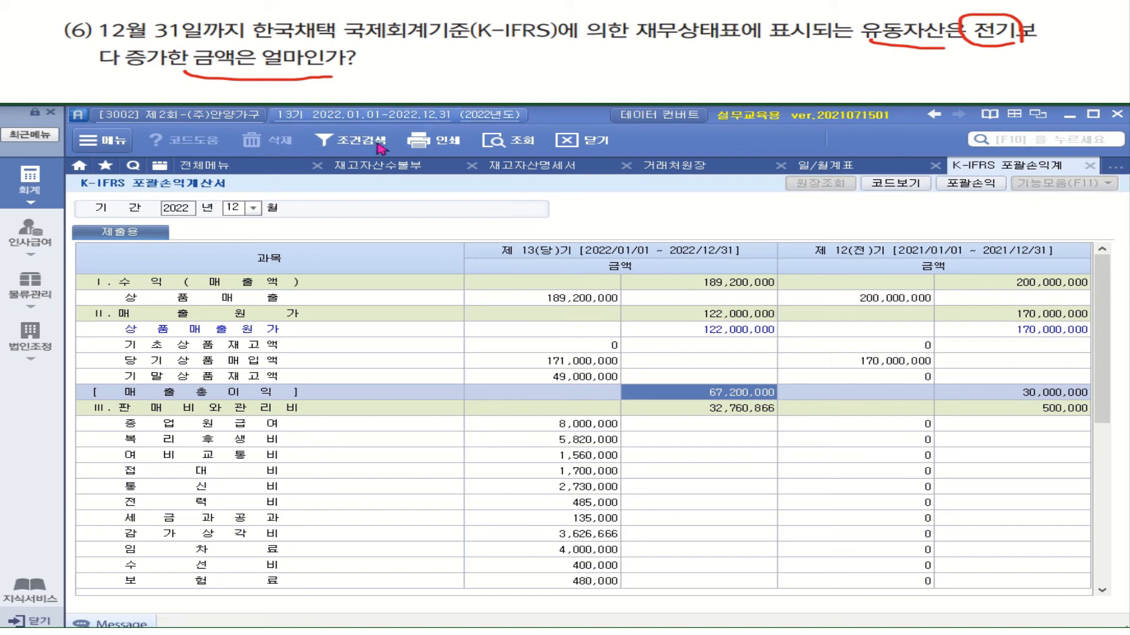
click(215, 166)
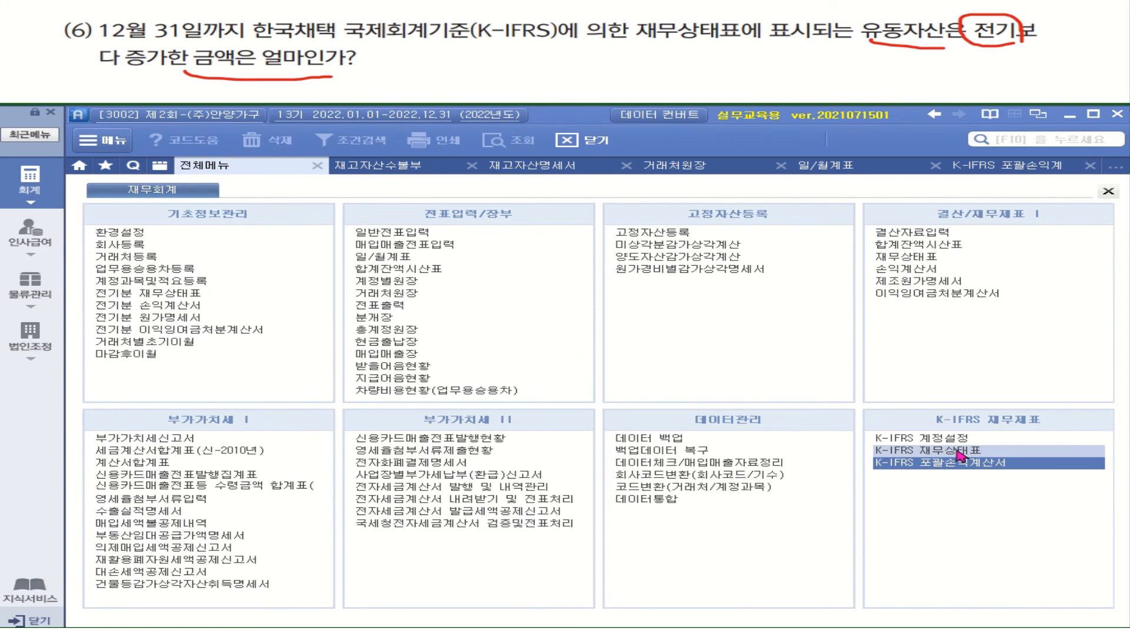
click(960, 451)
click(221, 207)
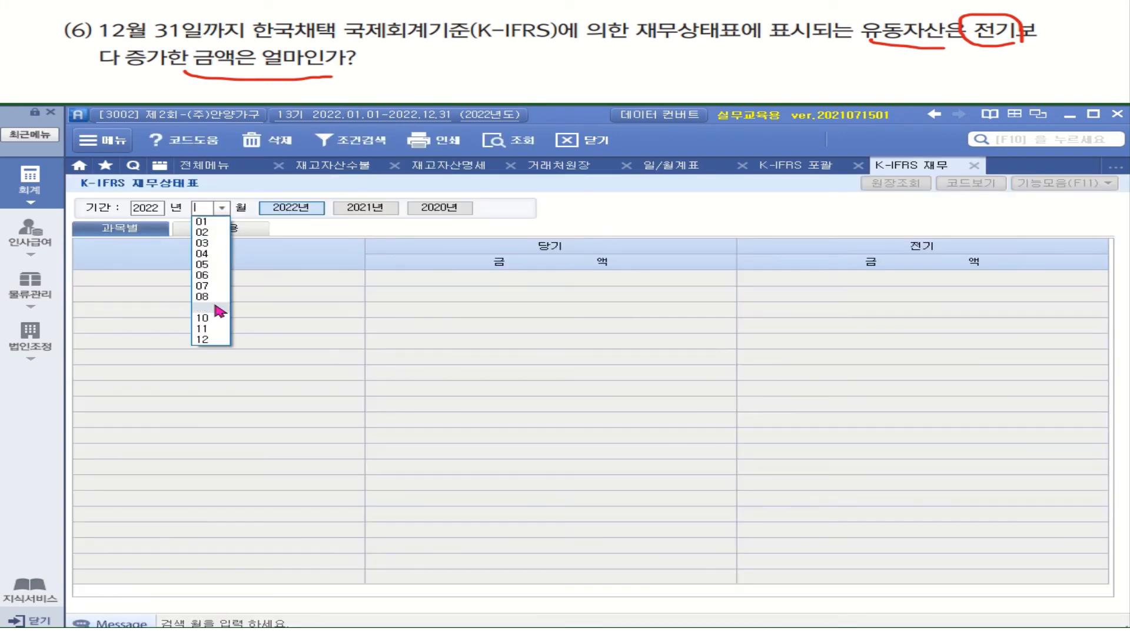
click(209, 340)
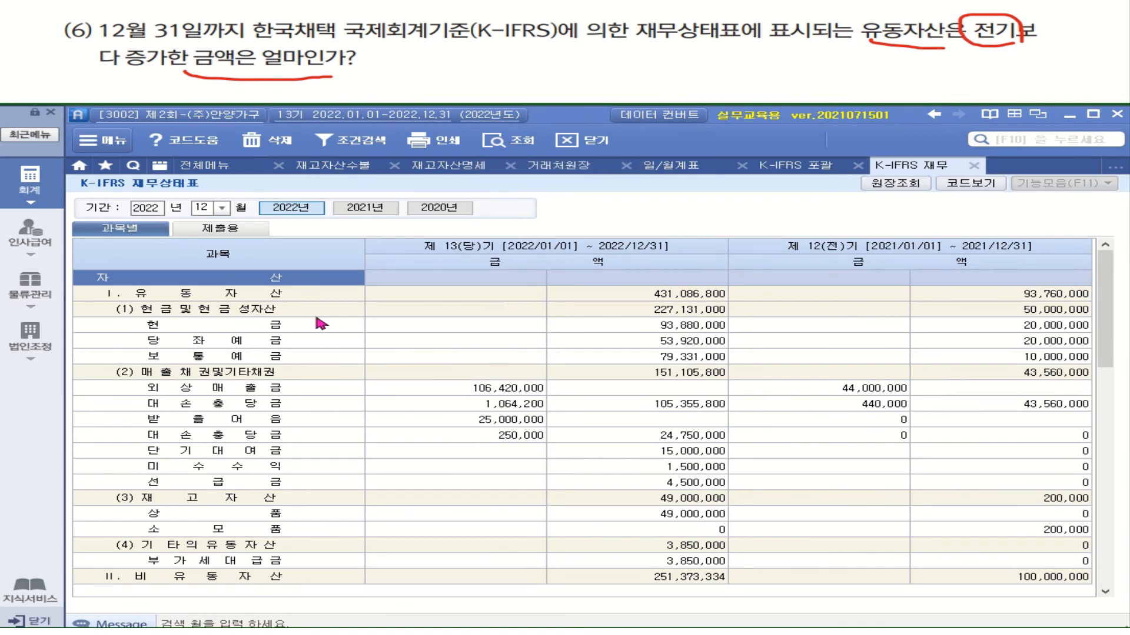
click(263, 297)
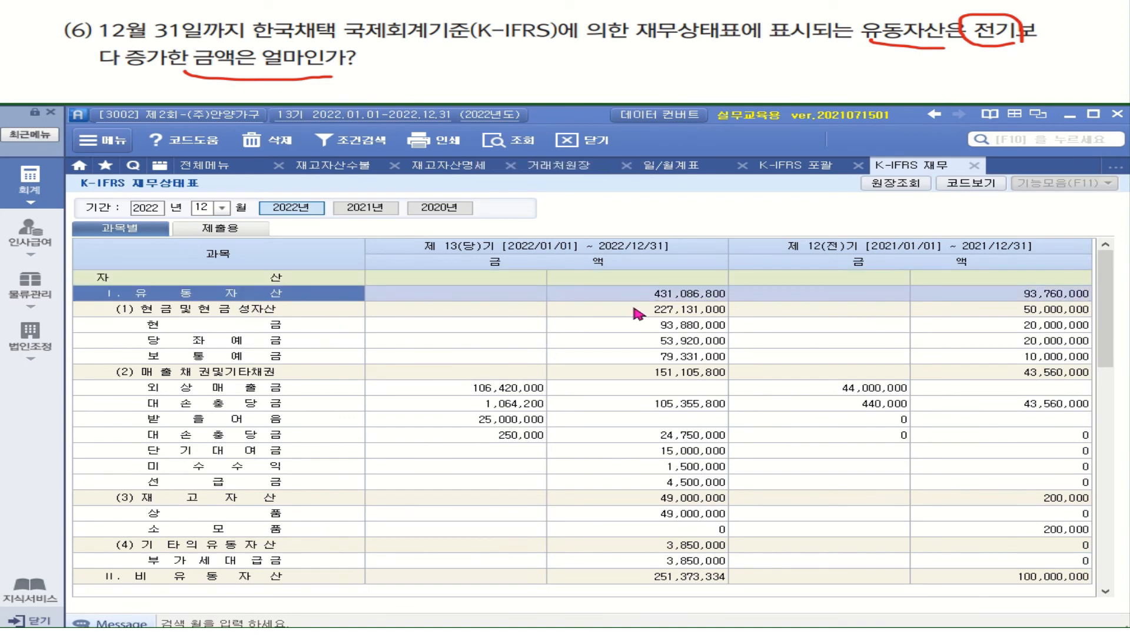
double_click(683, 294)
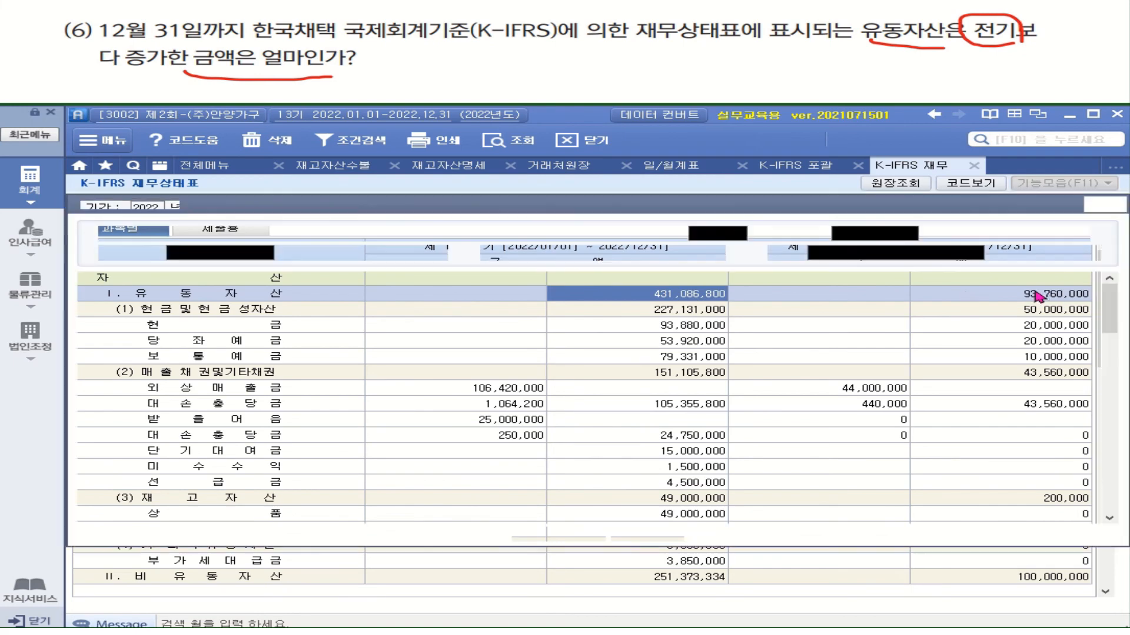
click(1100, 206)
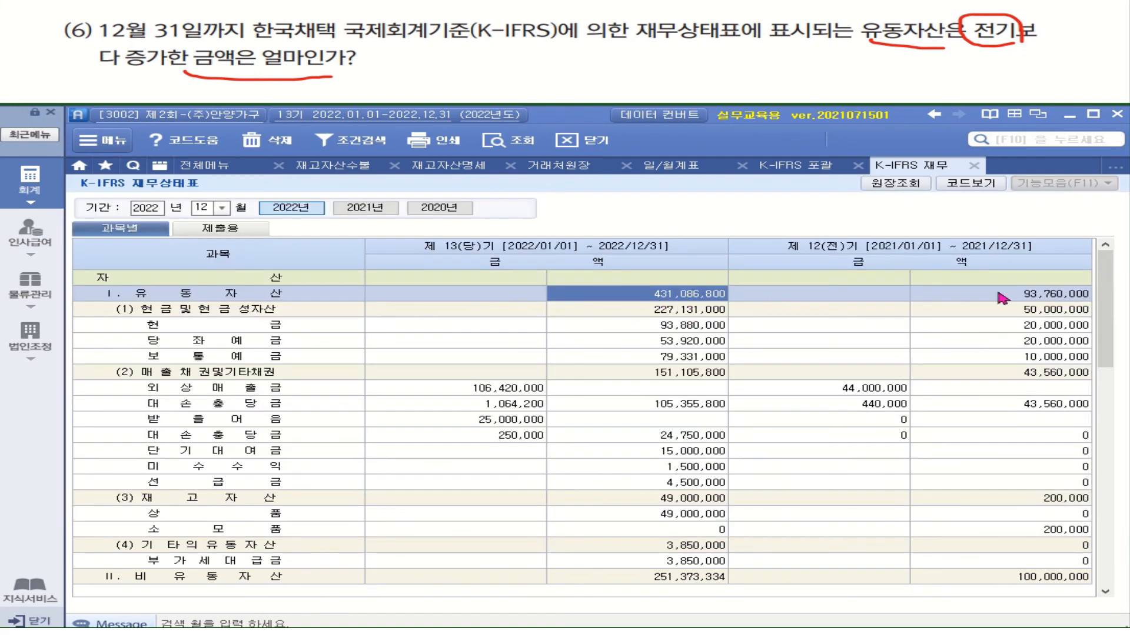
Open the calculator beside the current assets figures and enter 431,086,800 as the first amount
right_click(586, 298)
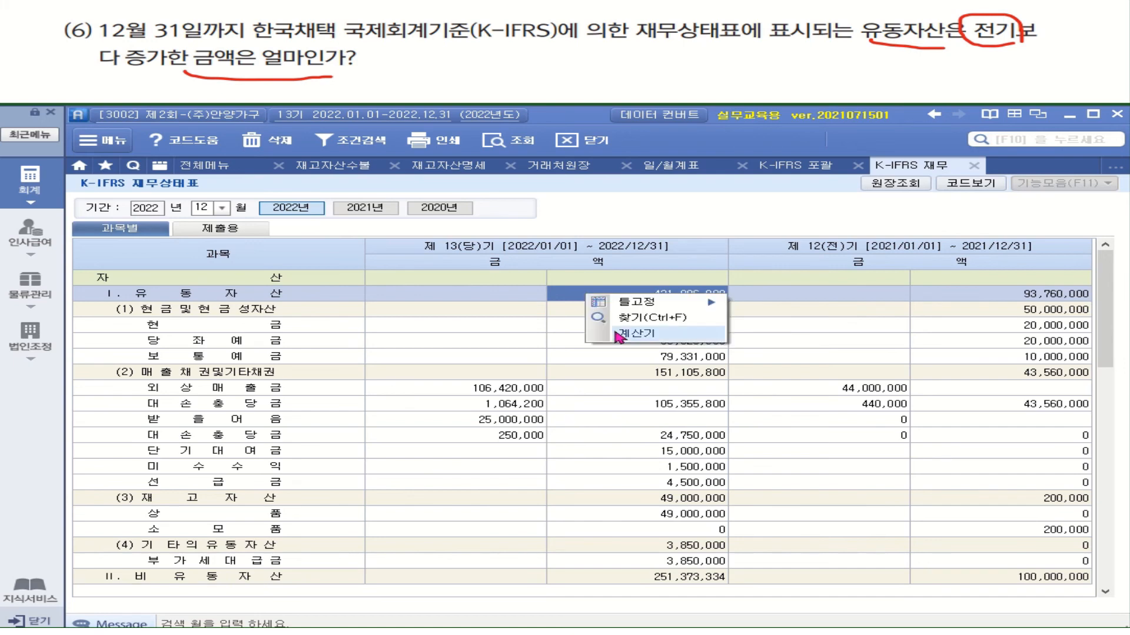
click(633, 337)
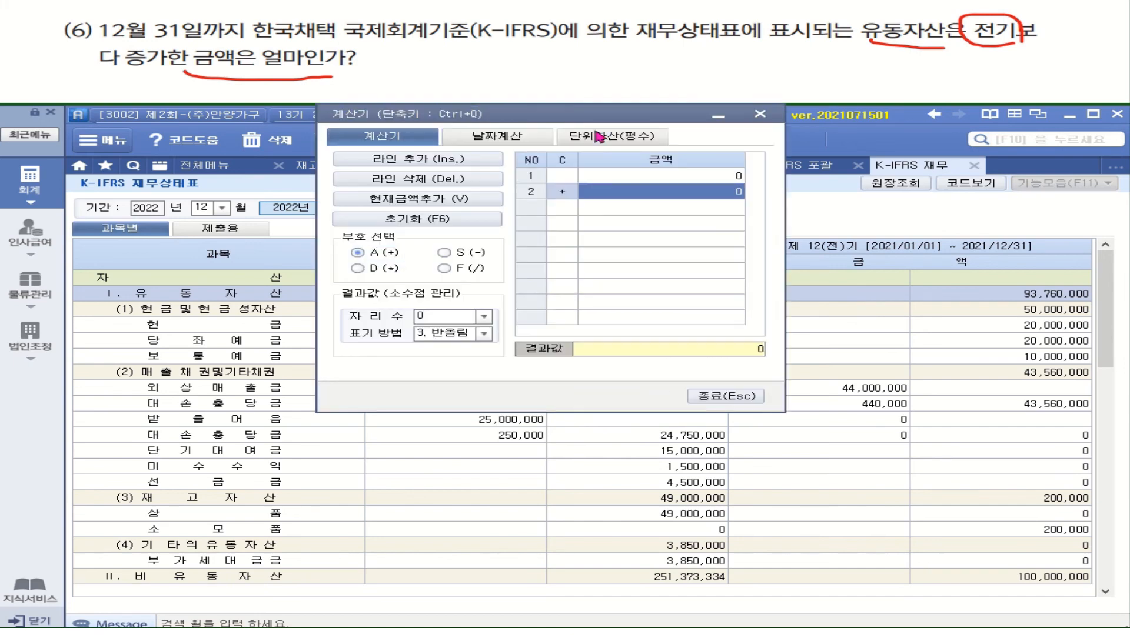
drag(643, 121, 494, 281)
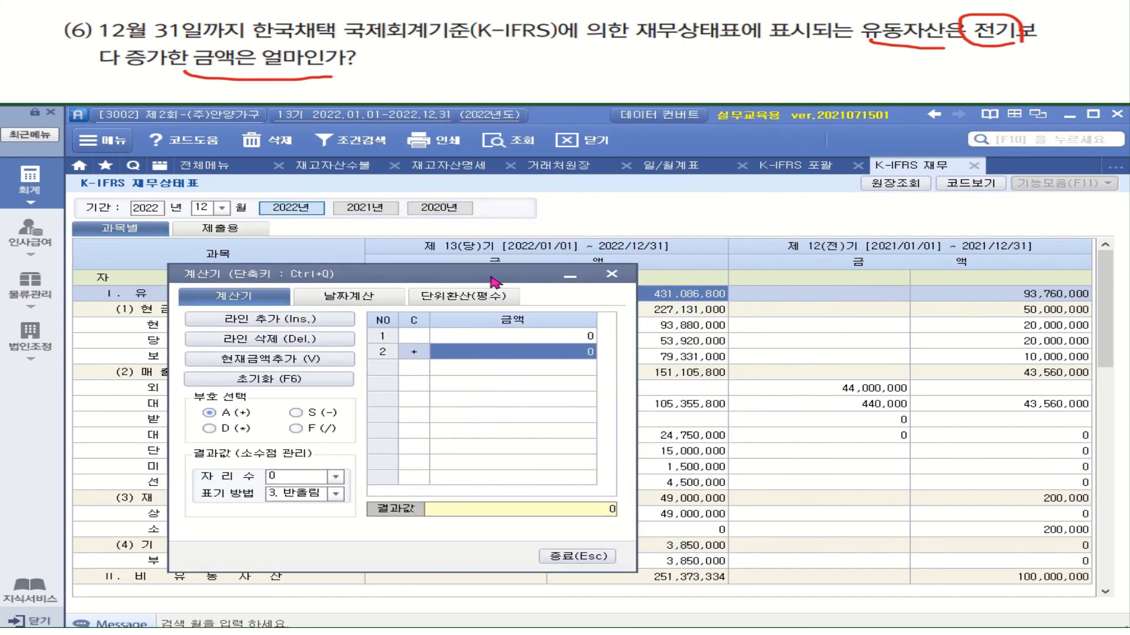
click(516, 338)
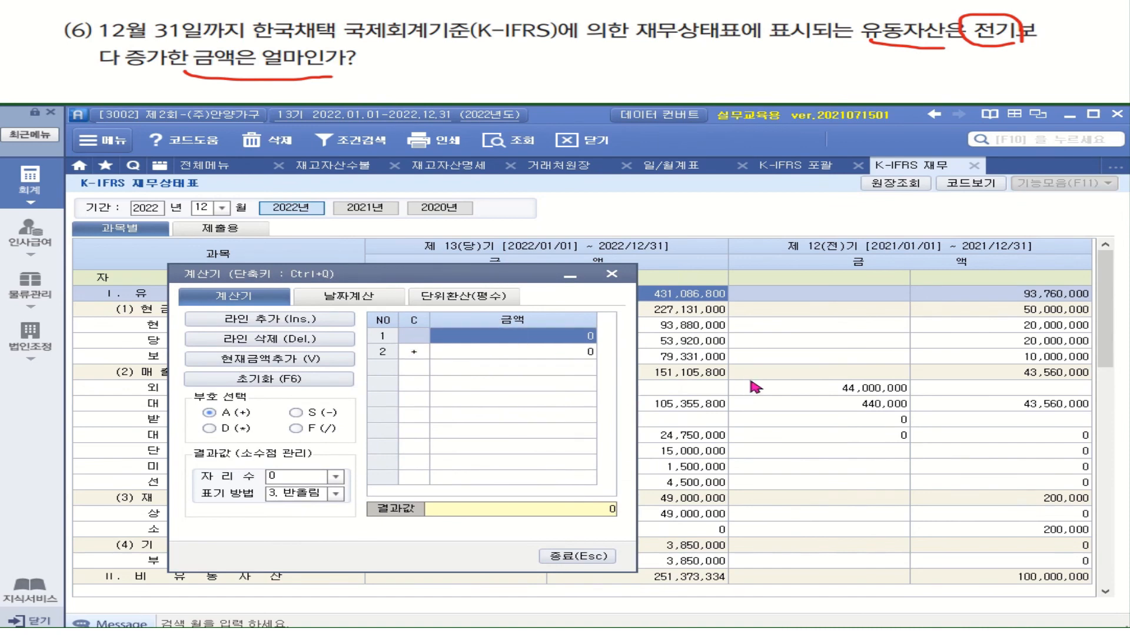
text(431)
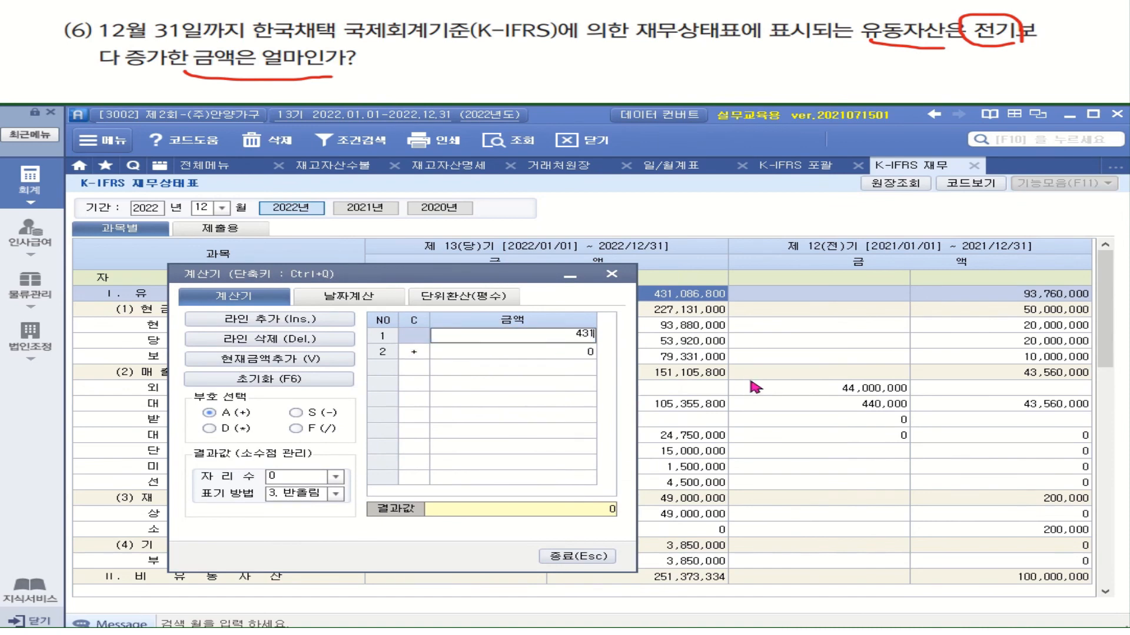
text(,086,800)
key(Return)
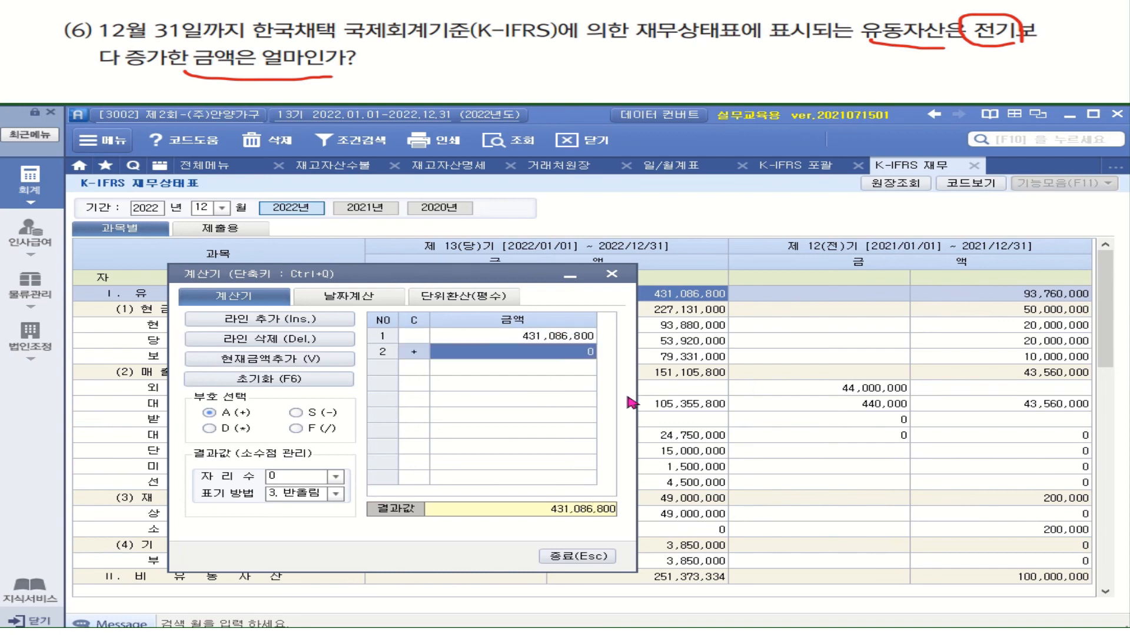
Subtract the prior-period amount of 93,760,000 in the calculator, check the result and close the calculator
click(322, 415)
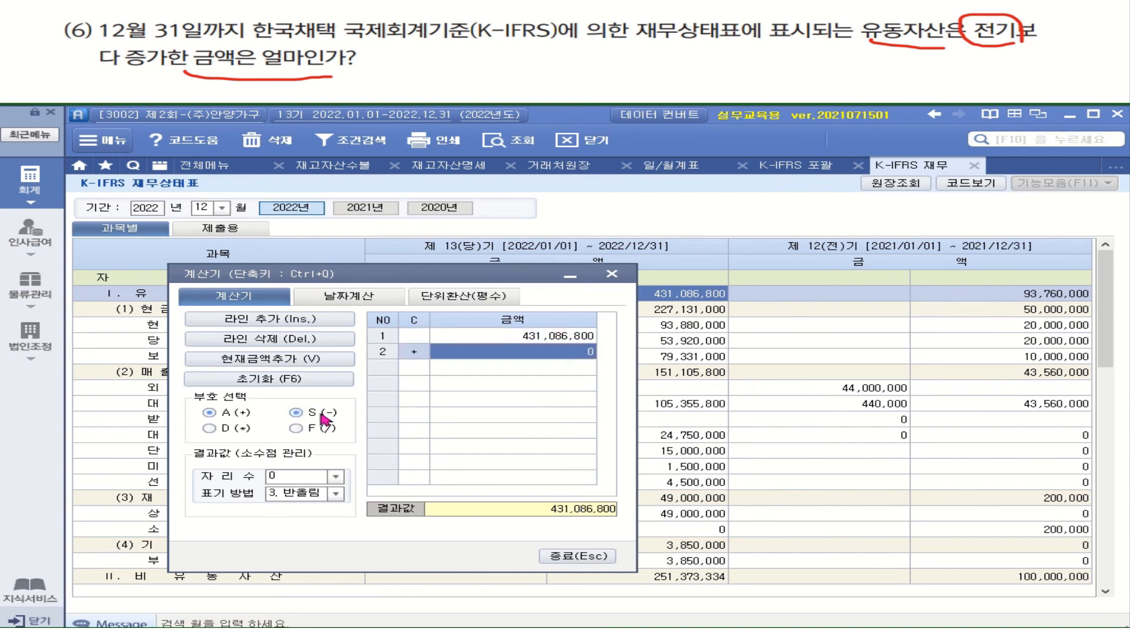
click(565, 356)
text(93760000)
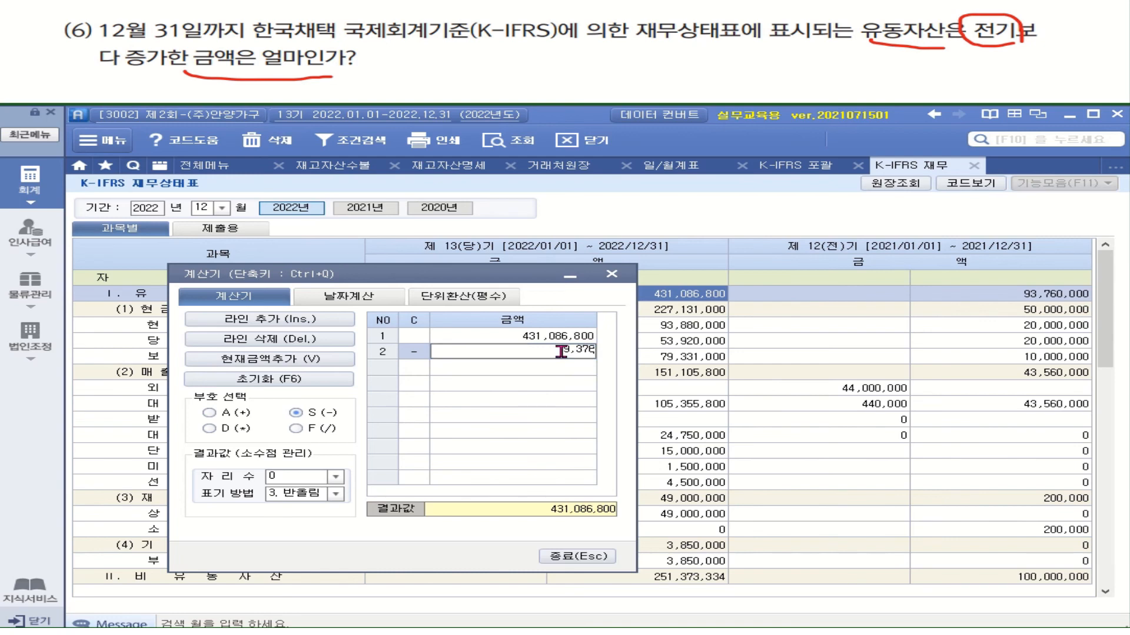
key(Return)
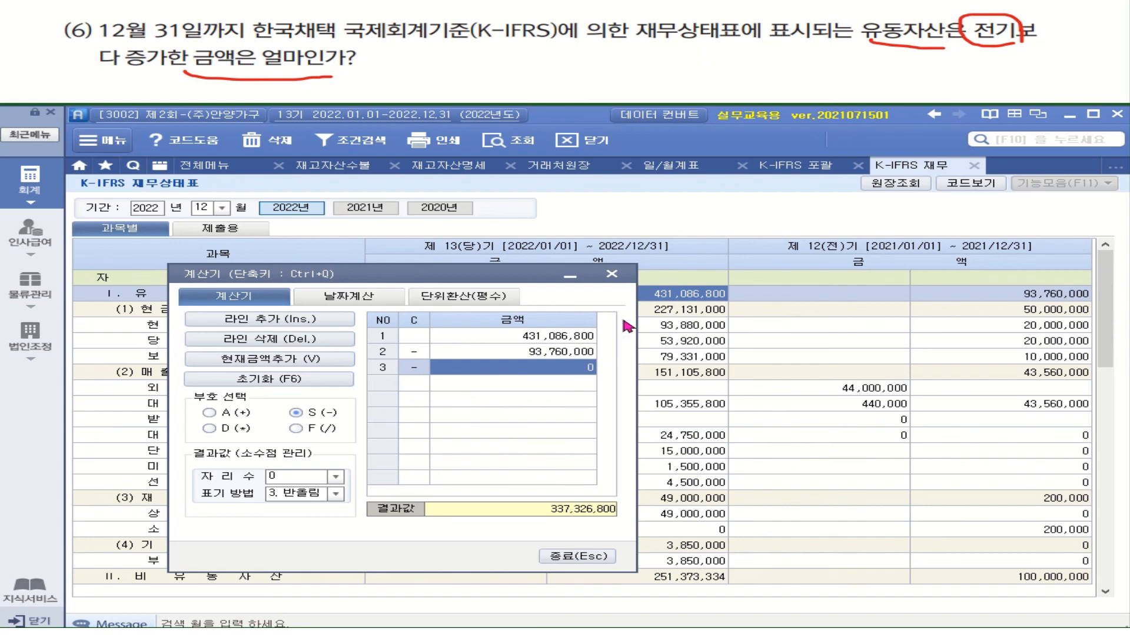
click(612, 275)
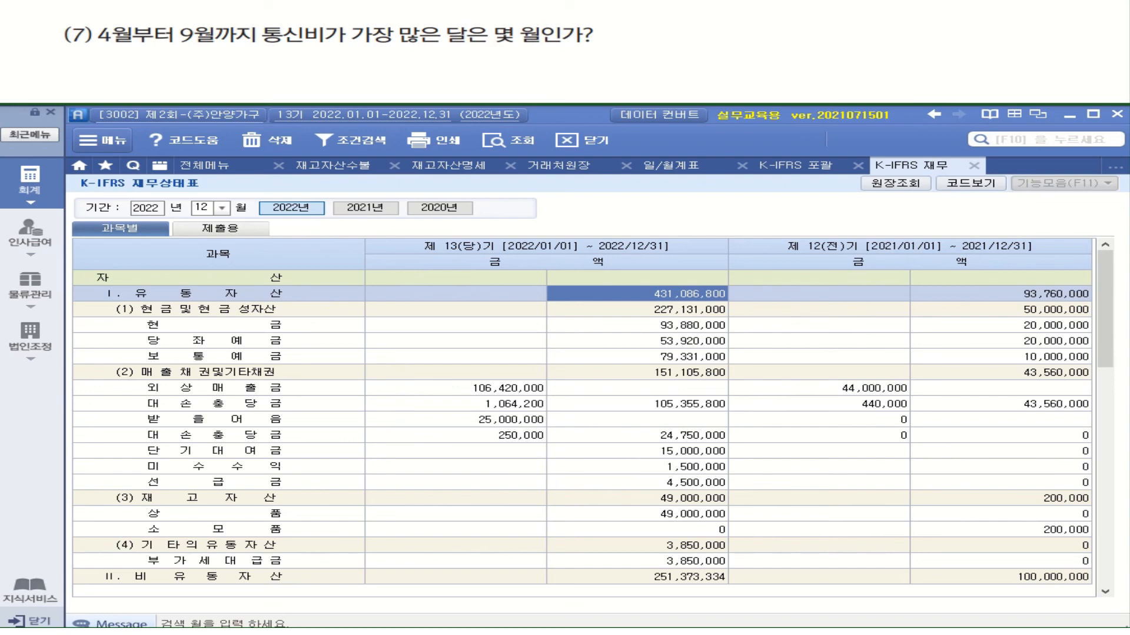
Open the general ledger (총계정원장), search the account codes for 통신비 and query account 814 통신비 by month for 2022
click(211, 166)
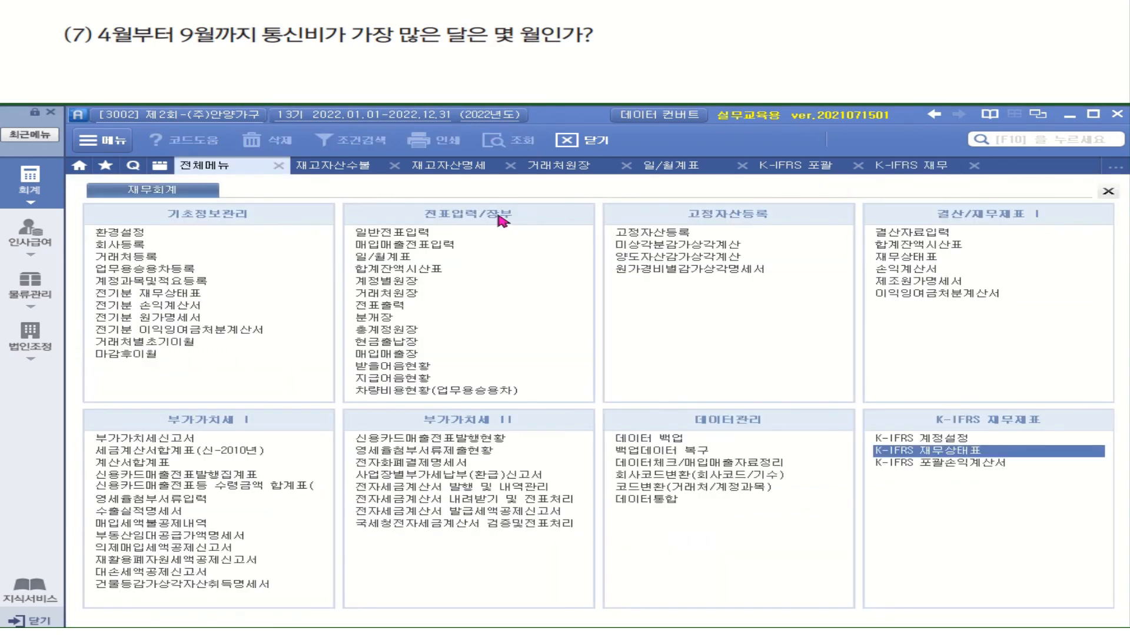
click(414, 330)
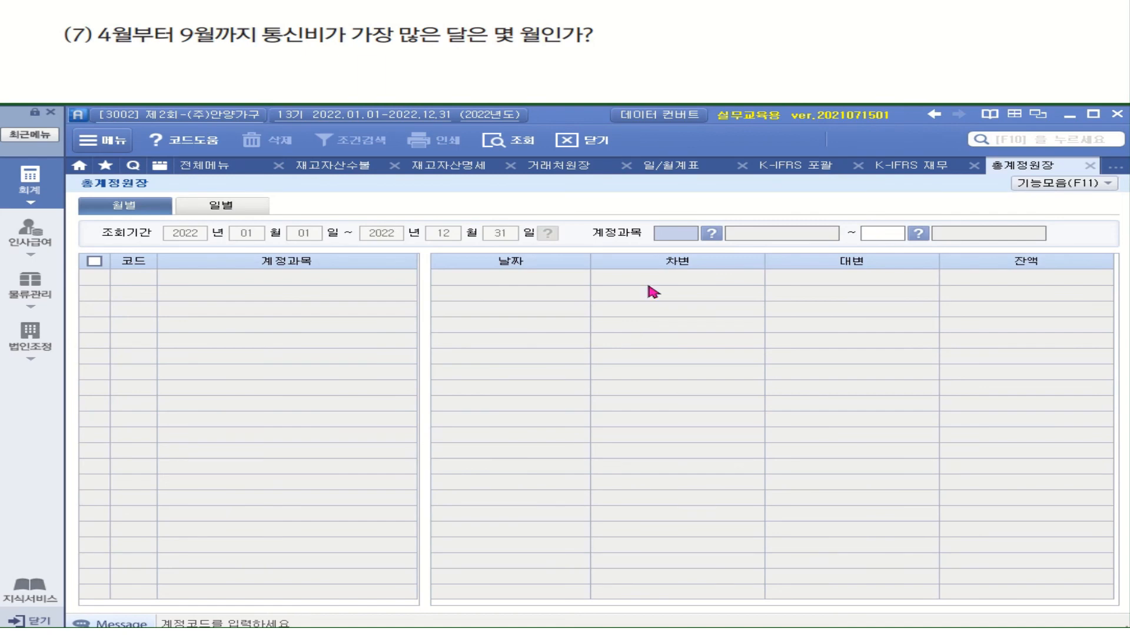
click(711, 233)
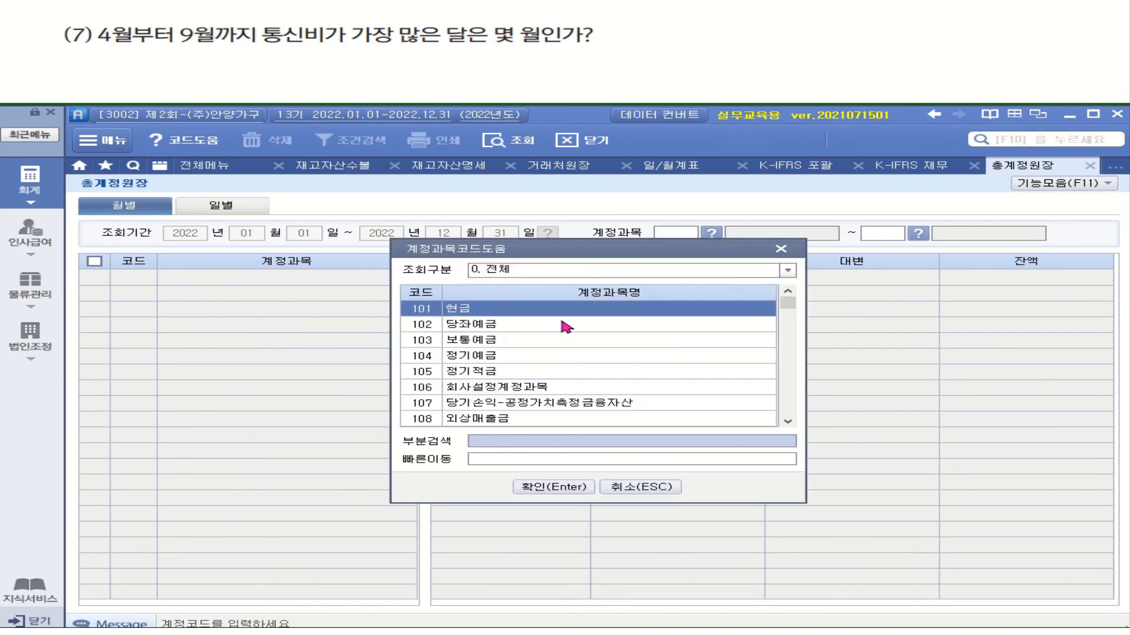
text(통ㅅ)
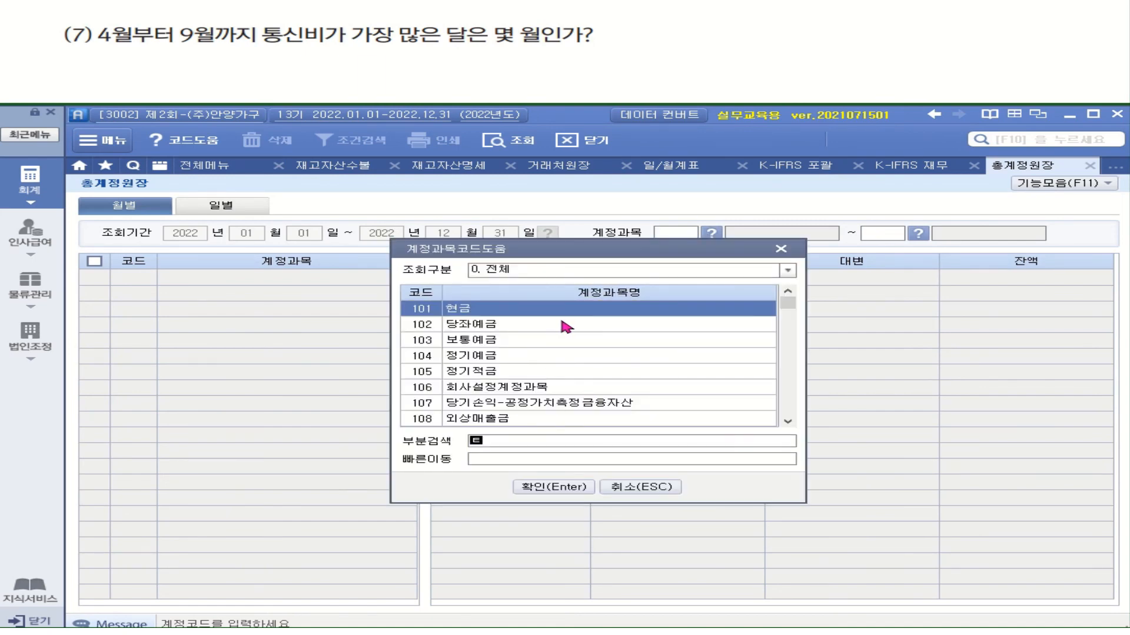
text(신비)
key(Return)
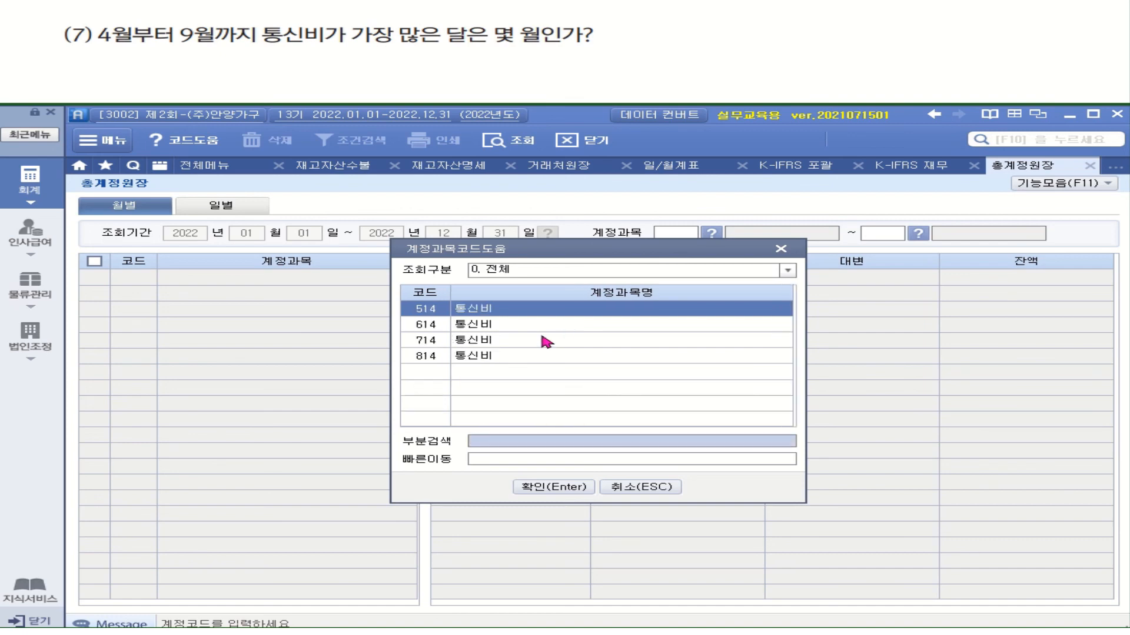
click(499, 357)
double_click(476, 356)
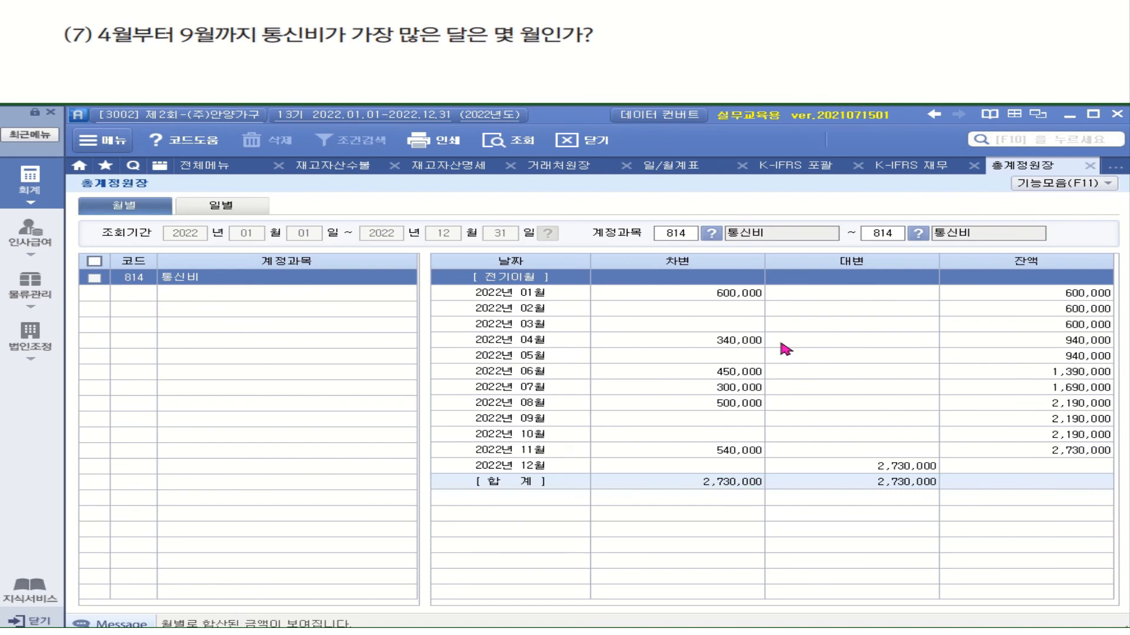
Compare the monthly 통신비 debit amounts from April to September 2022 to find the highest month
click(796, 423)
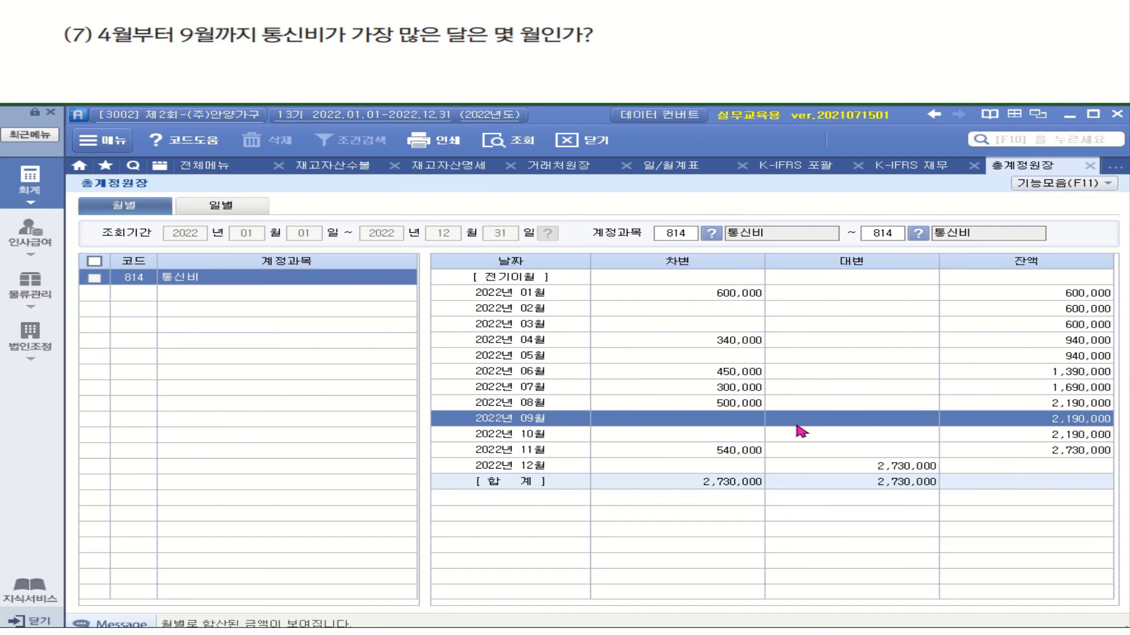
click(749, 406)
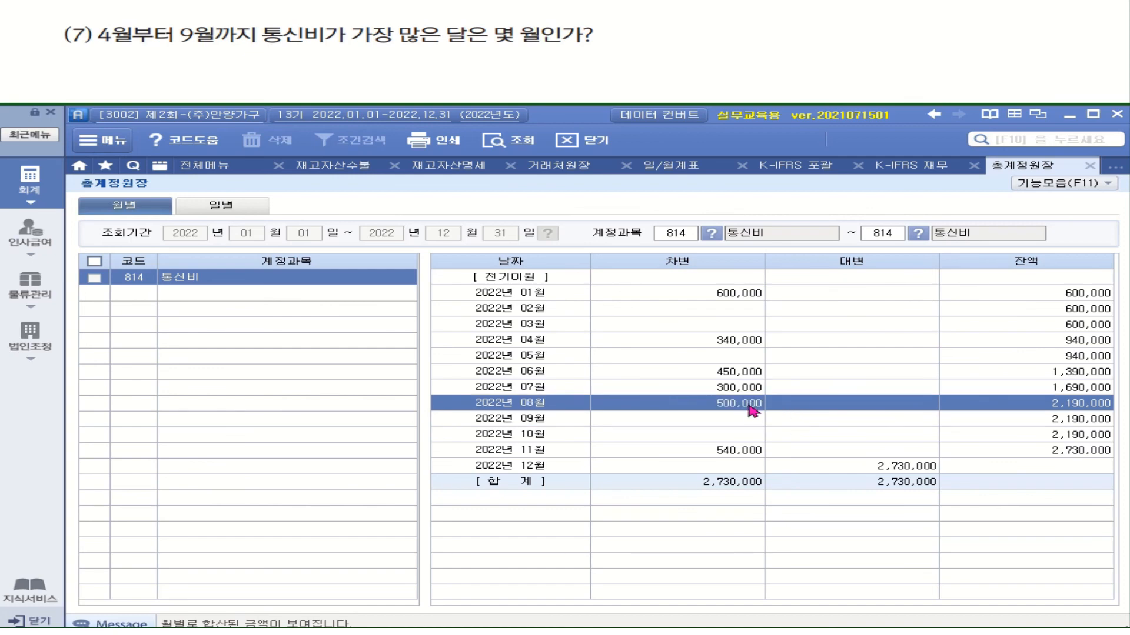
mouse_move(634, 59)
mouse_down()
mouse_move(652, 48)
mouse_move(597, 72)
mouse_move(646, 47)
mouse_up()
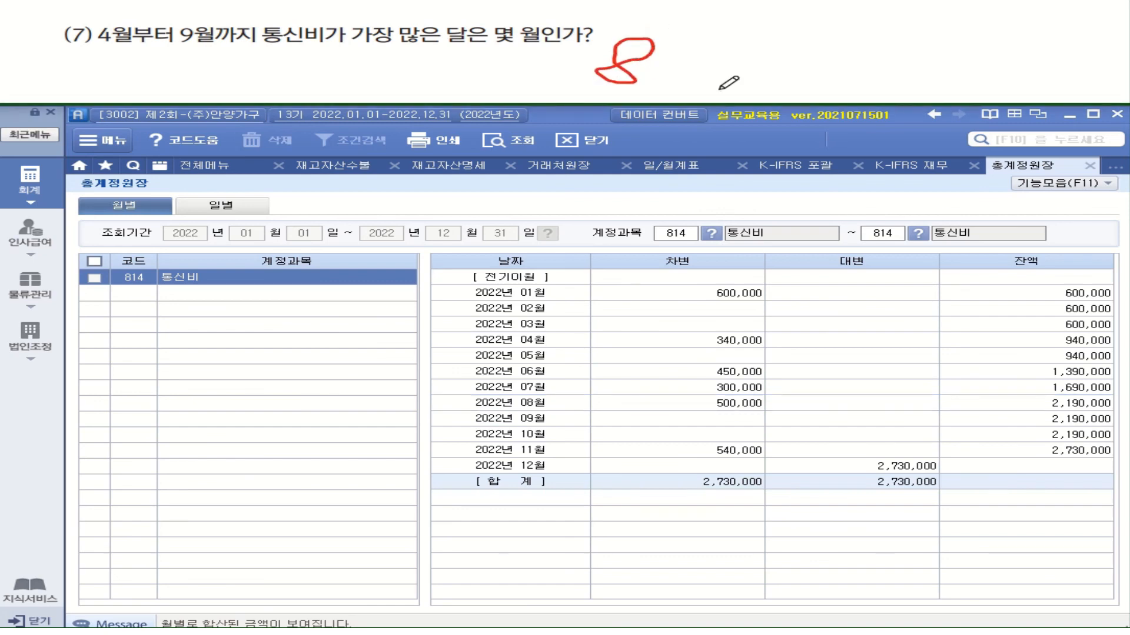